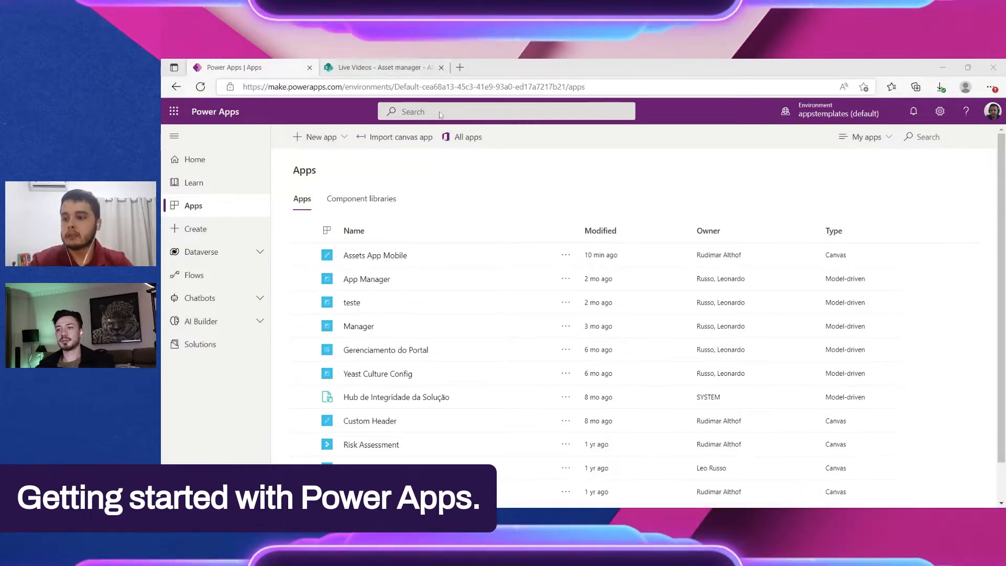
# Step: Go to the home page of the Power Apps maker portal
pyautogui.click(440, 87)
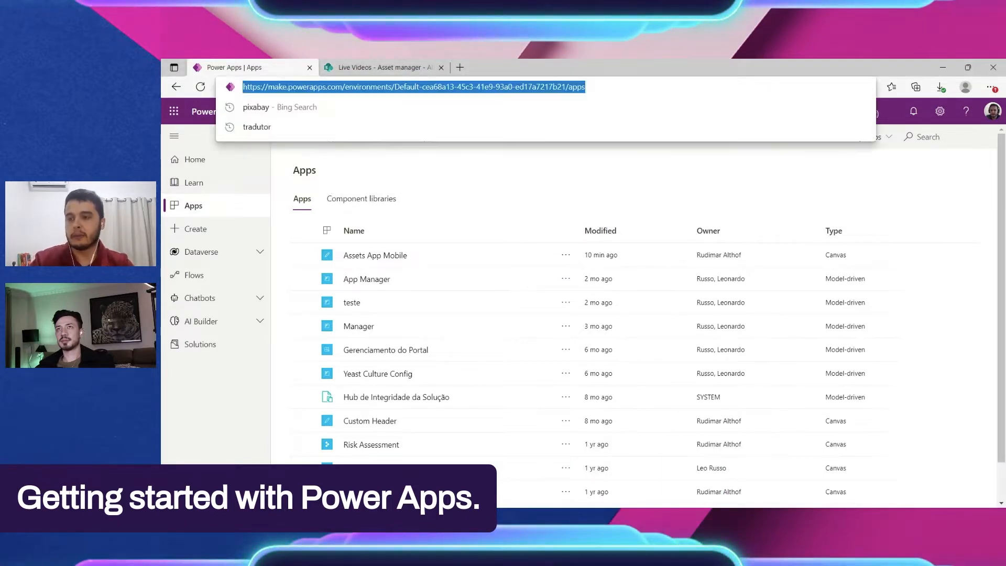
pyautogui.write('make')
pyautogui.press('Return')
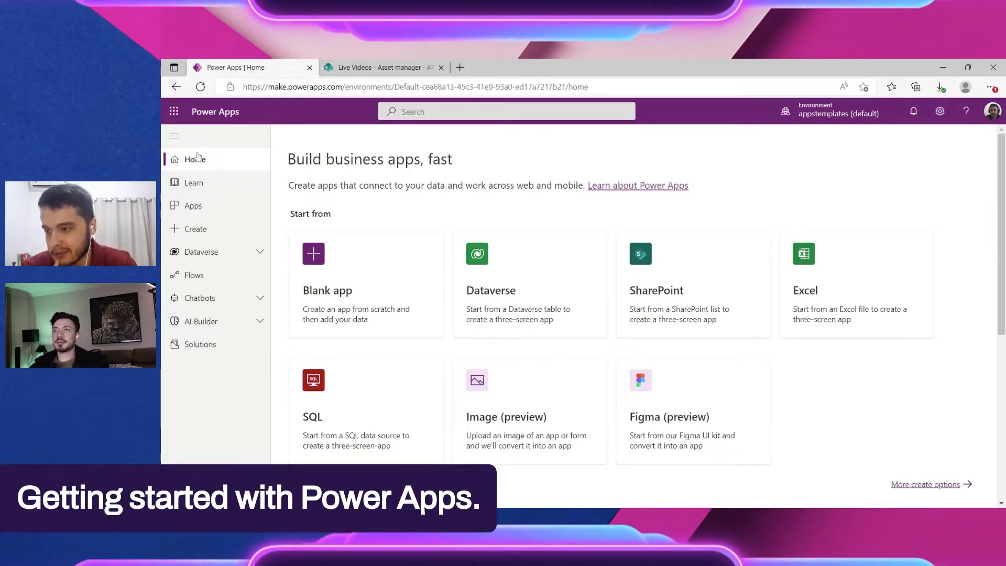
# Step: Review the blank app types offered on the home page and the new-app options on the Apps page
pyautogui.click(432, 257)
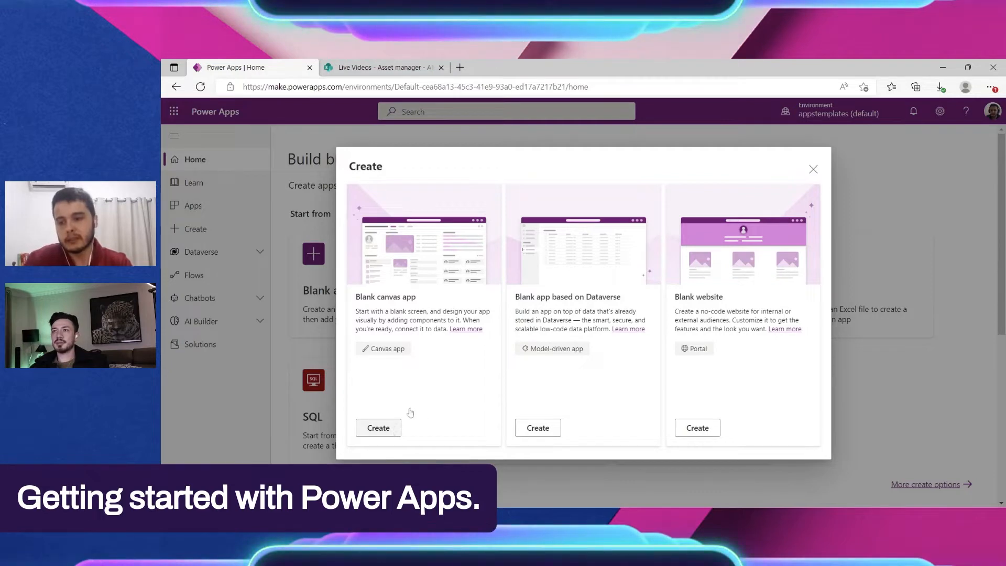
pyautogui.click(813, 169)
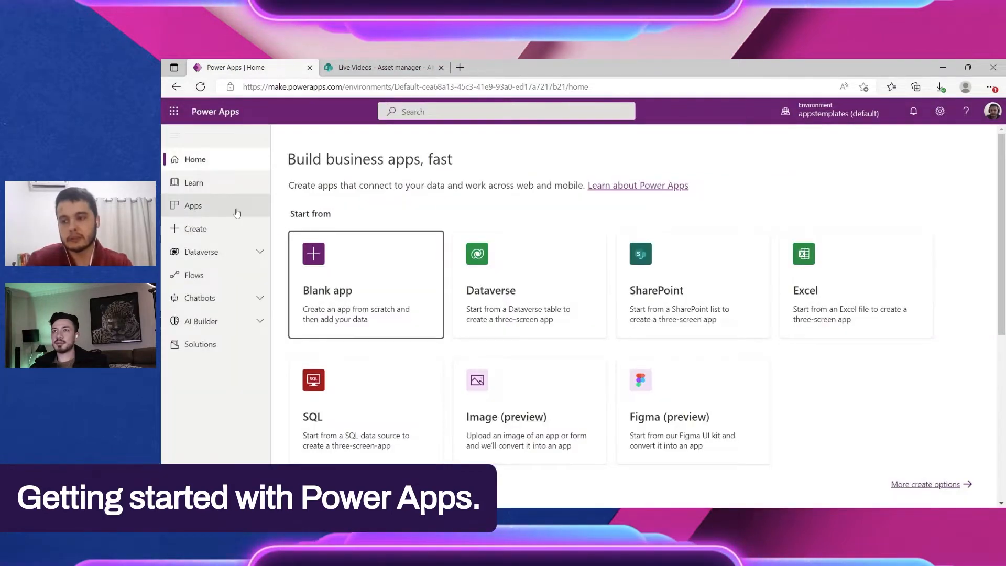
pyautogui.click(229, 209)
pyautogui.click(317, 136)
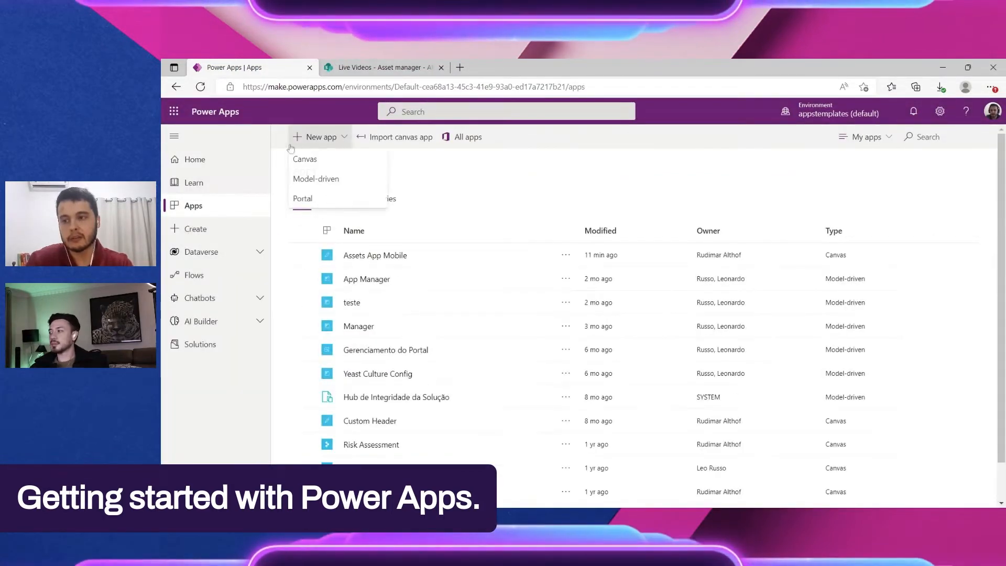
# Step: Start a blank canvas app from the Create page, keeping the Tablet format
pyautogui.click(242, 231)
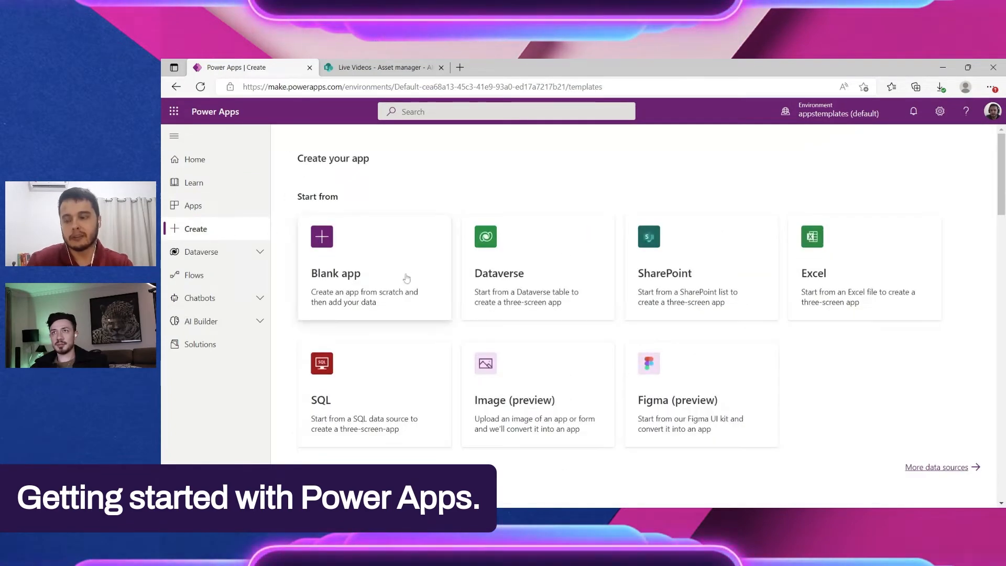
pyautogui.click(356, 267)
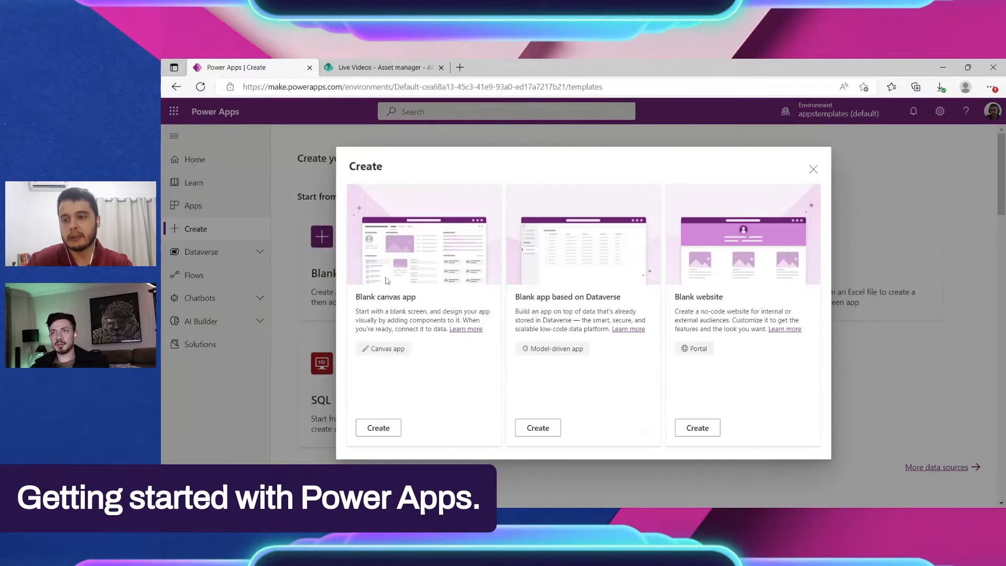
pyautogui.click(379, 426)
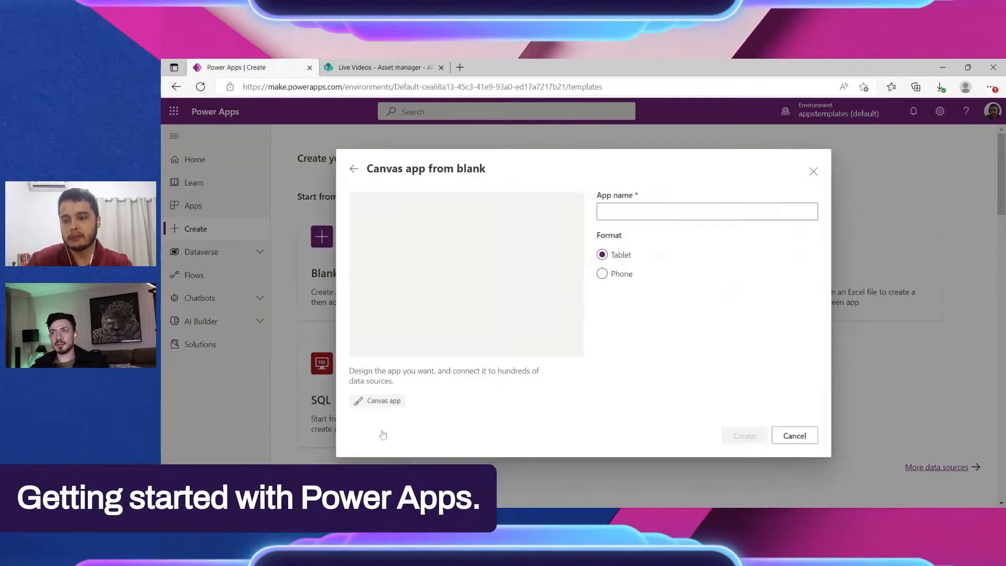
pyautogui.click(629, 270)
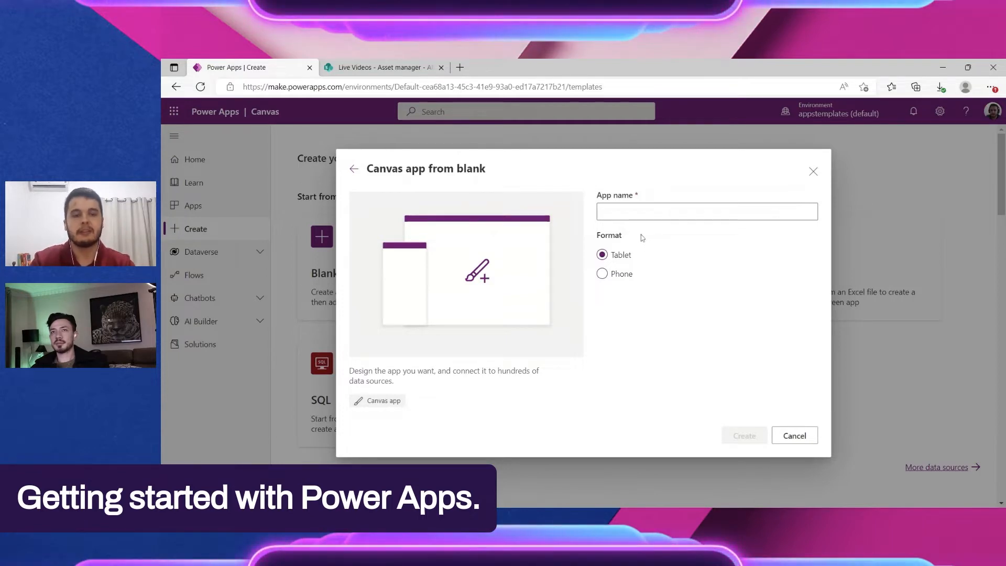
pyautogui.click(623, 210)
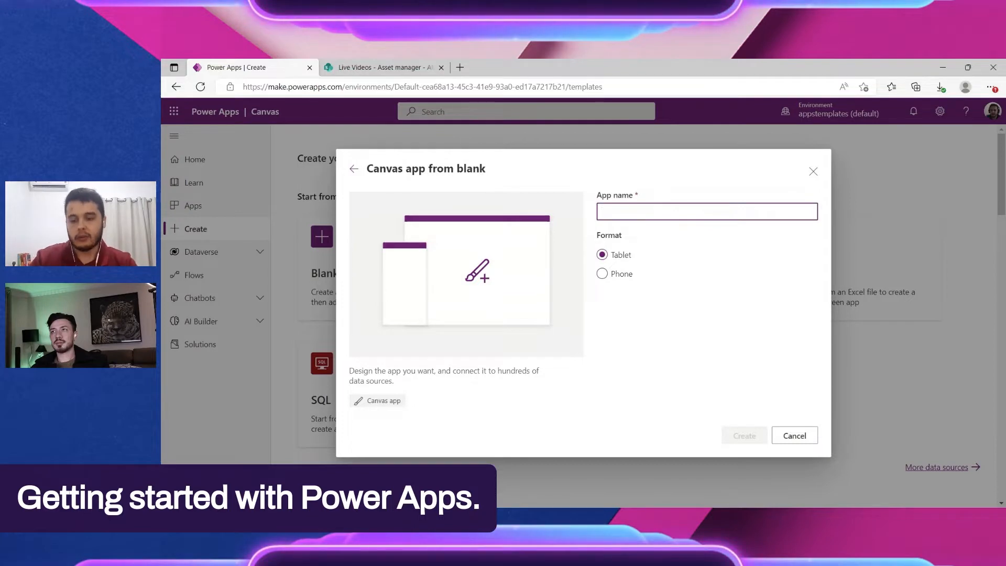
pyautogui.write('Inventory')
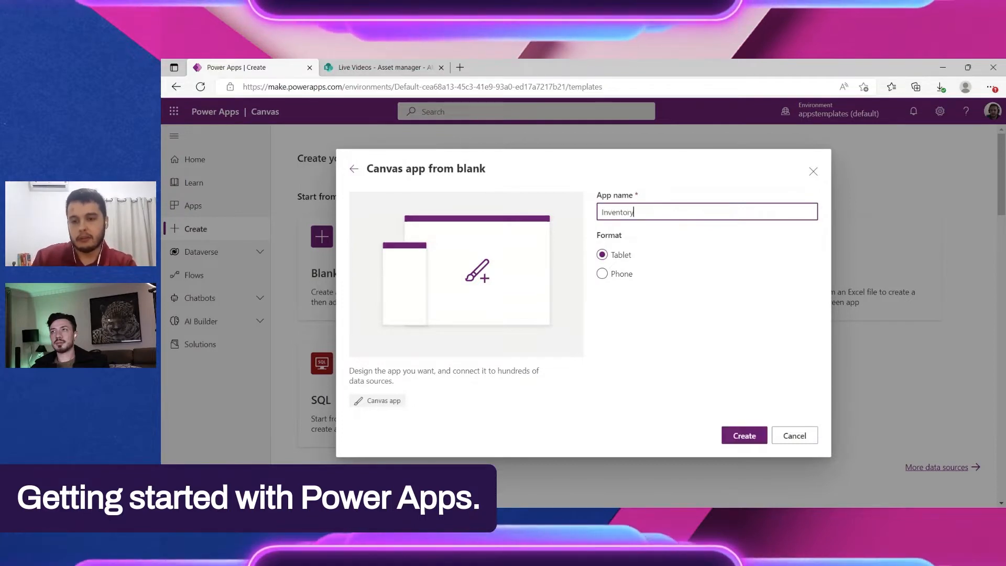
pyautogui.hotkey('ctrl', 'a')
pyautogui.press('BackSpace')
# Step: Name the app "Asset Request", create it and skip the welcome dialog
pyautogui.write('A')
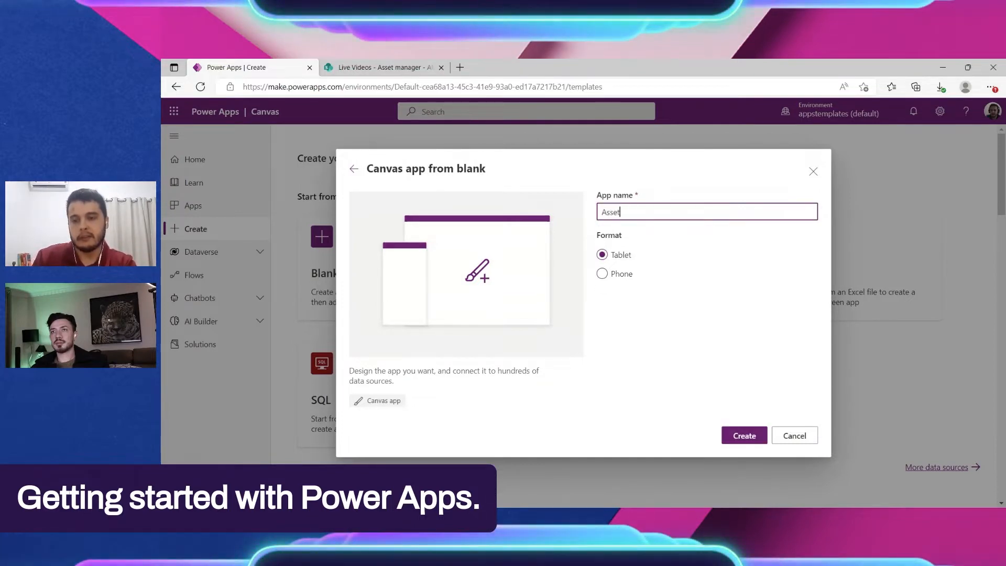
pyautogui.write('sset Request')
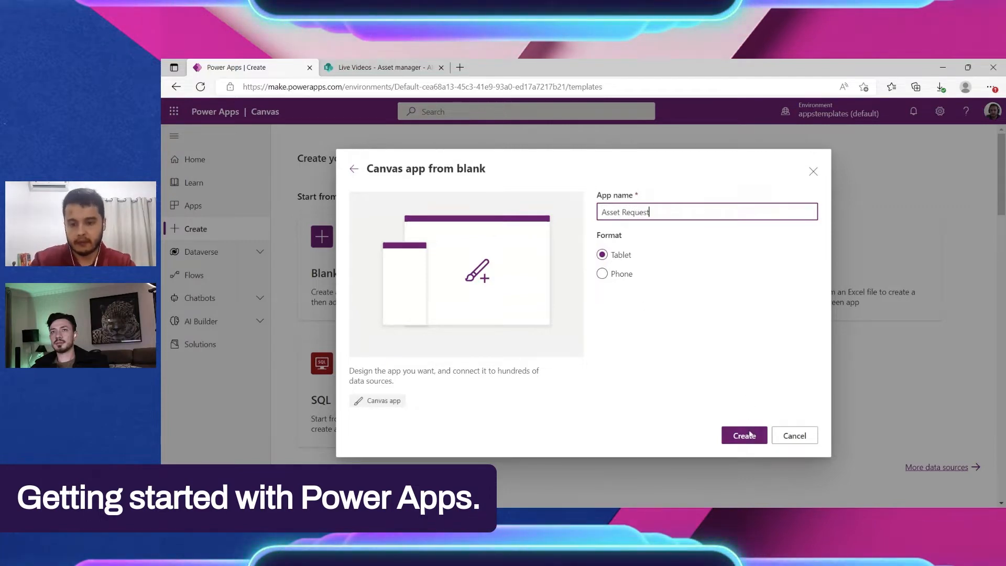
pyautogui.click(748, 435)
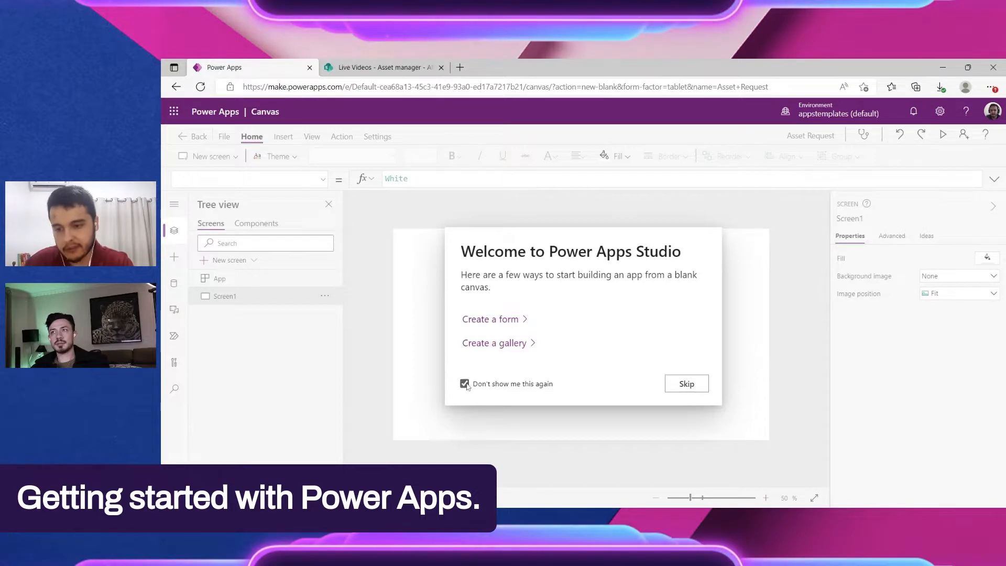
pyautogui.click(687, 383)
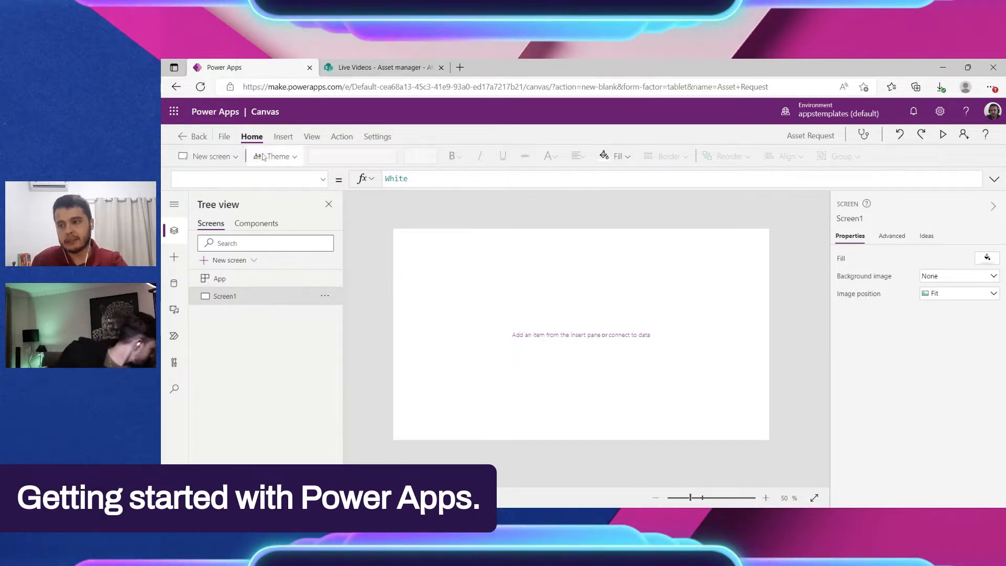
# Step: Look through the layout templates available for a new screen
pyautogui.click(236, 157)
pyautogui.scroll(-3, 314, 283)
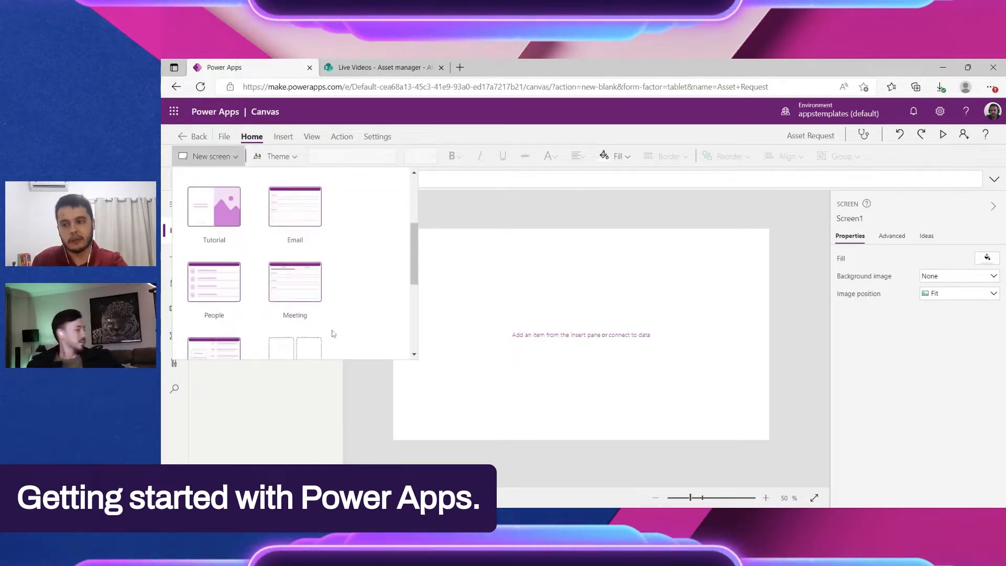
pyautogui.scroll(-2, 402, 257)
pyautogui.scroll(-2, 262, 298)
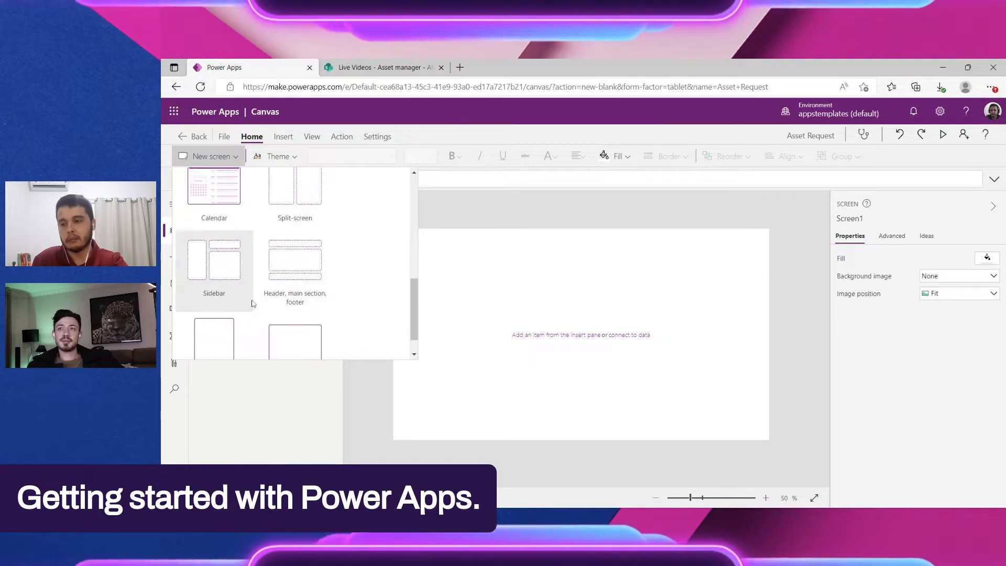
pyautogui.scroll(2, 261, 298)
pyautogui.scroll(-2, 262, 298)
pyautogui.scroll(2, 262, 298)
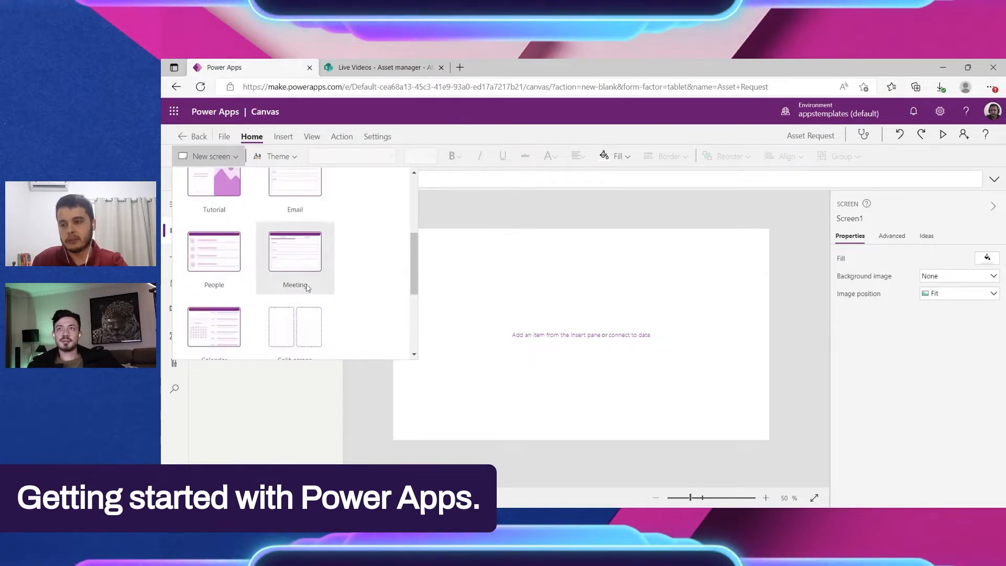
# Step: Examine the insert, view and action commands, the app's general settings and the labels of the side navigation
pyautogui.click(283, 138)
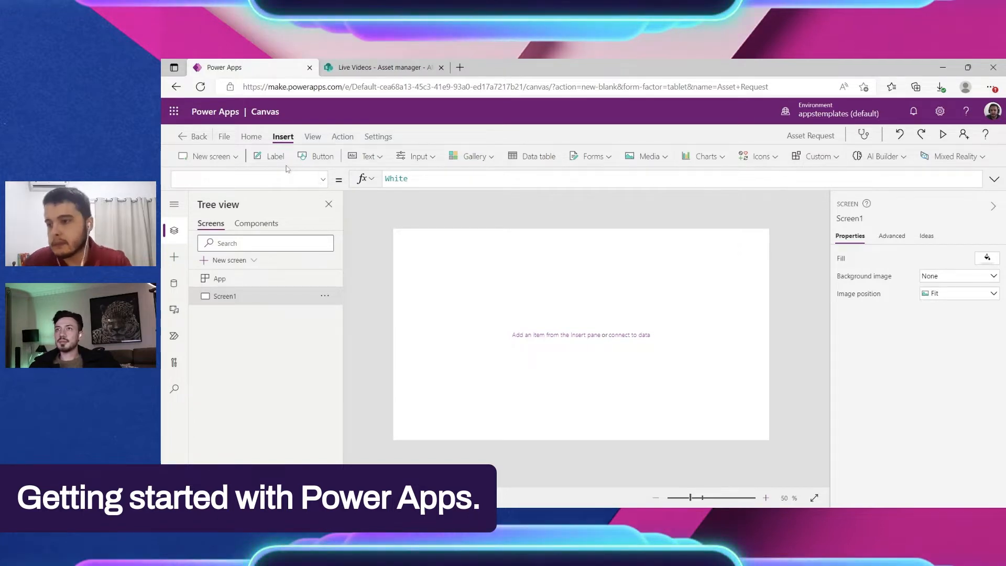
pyautogui.click(311, 137)
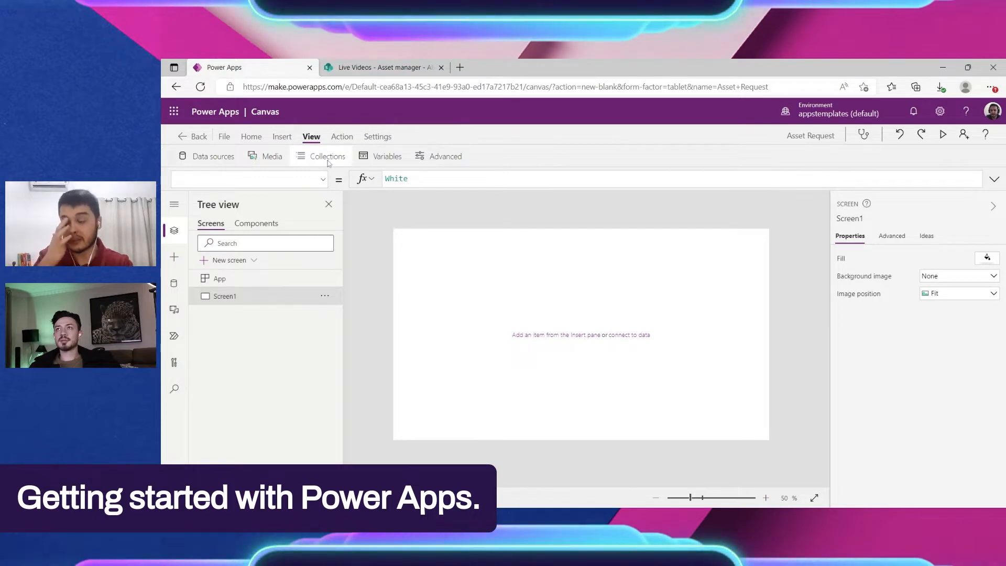
pyautogui.click(342, 136)
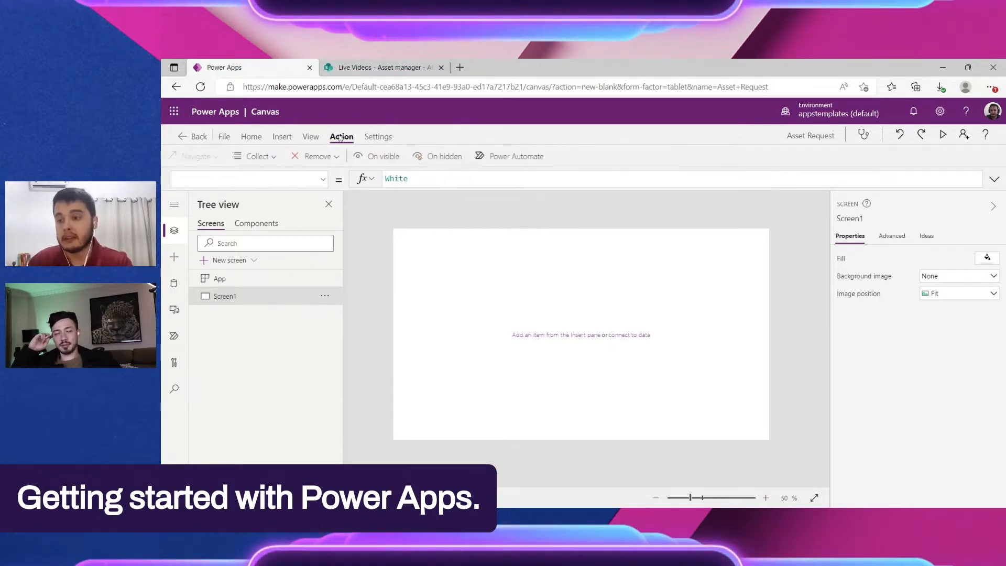
pyautogui.click(378, 137)
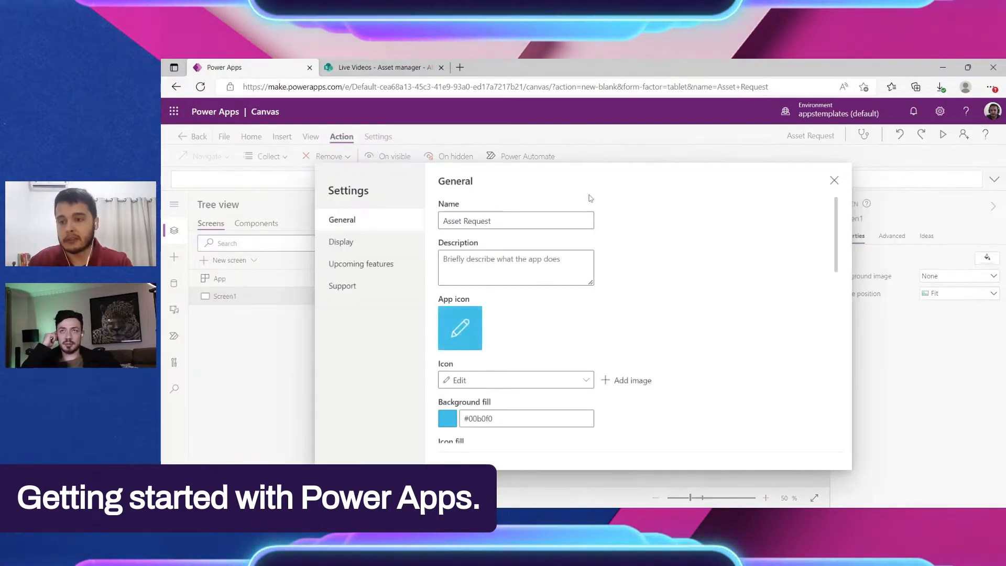
pyautogui.click(834, 181)
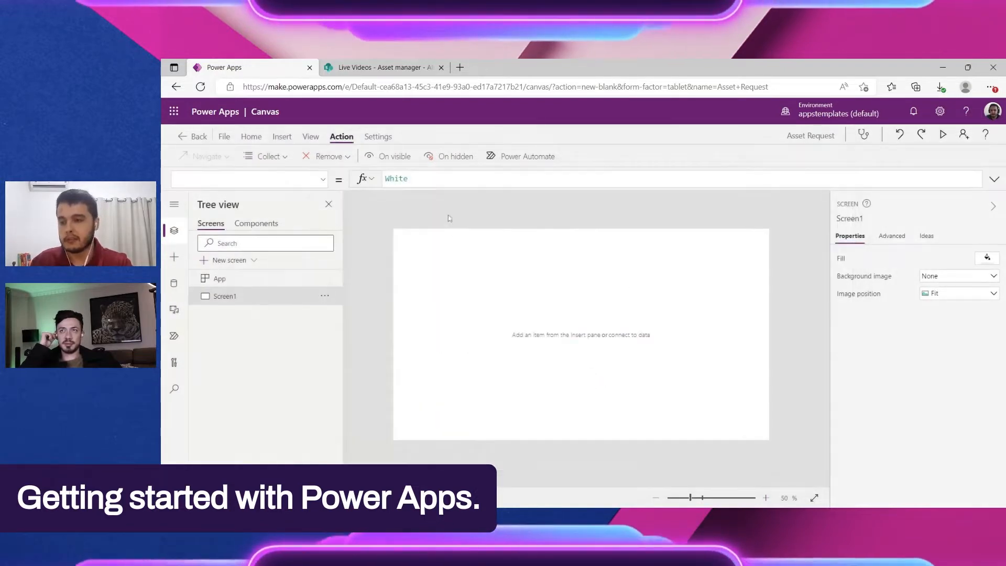
pyautogui.click(173, 205)
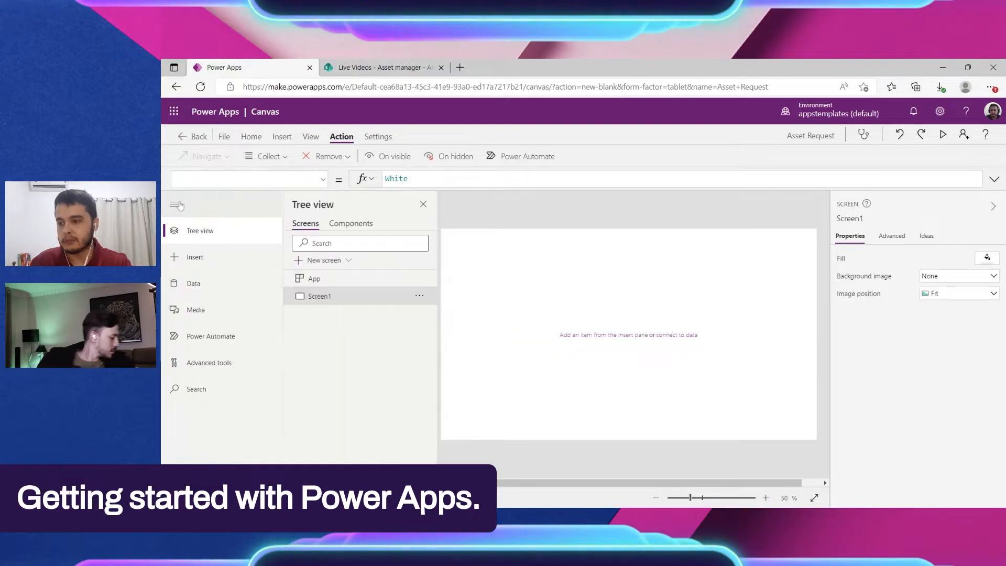
pyautogui.click(174, 205)
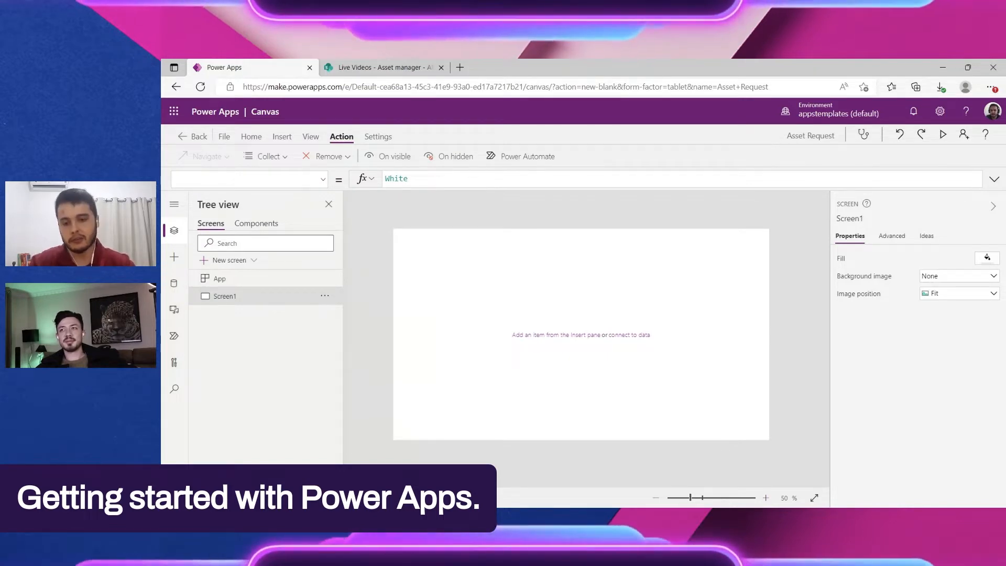
# Step: Insert a button in the lower middle of Screen1, at about X 576 and Y 531
pyautogui.click(284, 139)
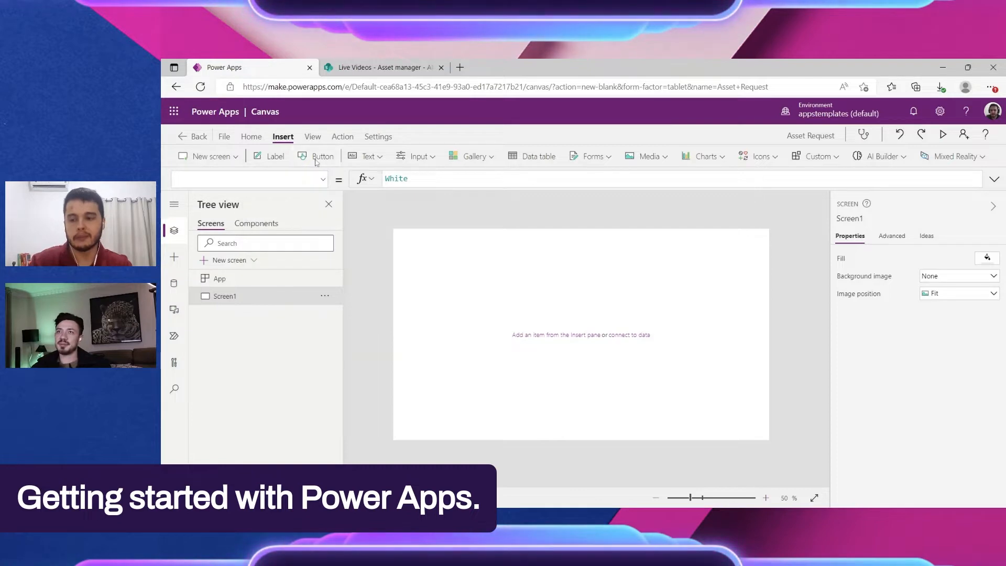
pyautogui.moveTo(419, 242); pyautogui.dragTo(600, 391)
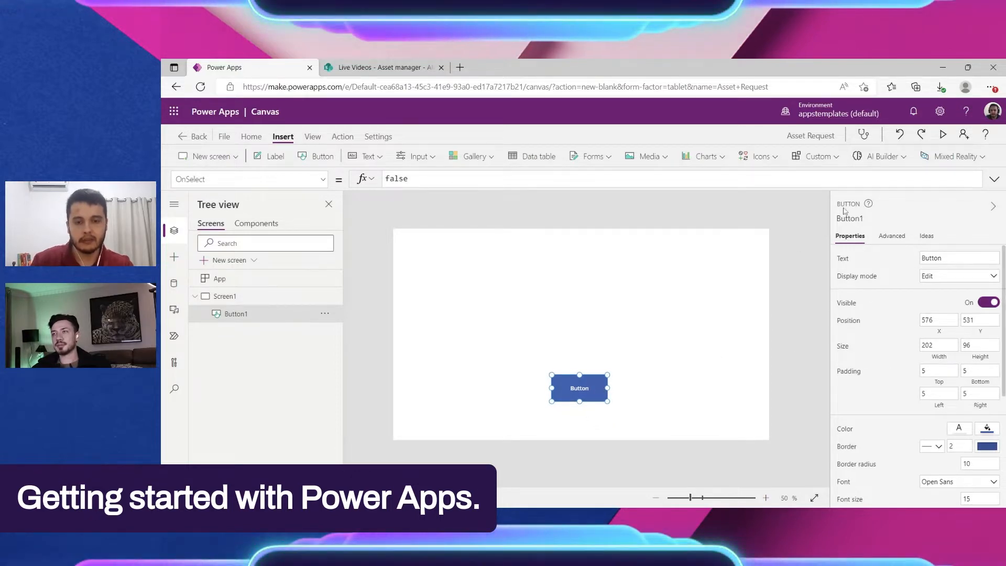
pyautogui.click(870, 218)
# Step: Set the button's text to "Click me!"
pyautogui.click(941, 258)
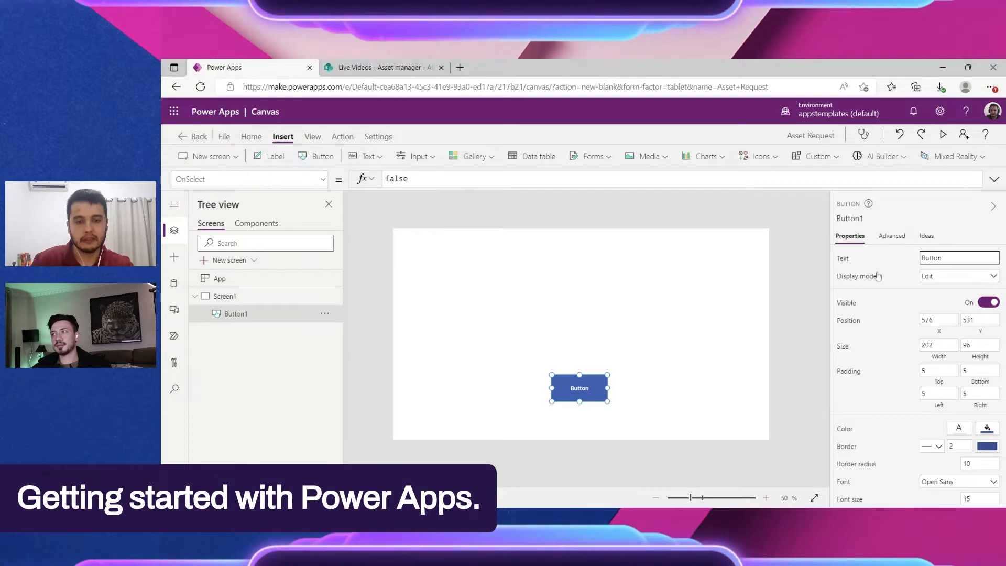
pyautogui.scroll(2, 694, 345)
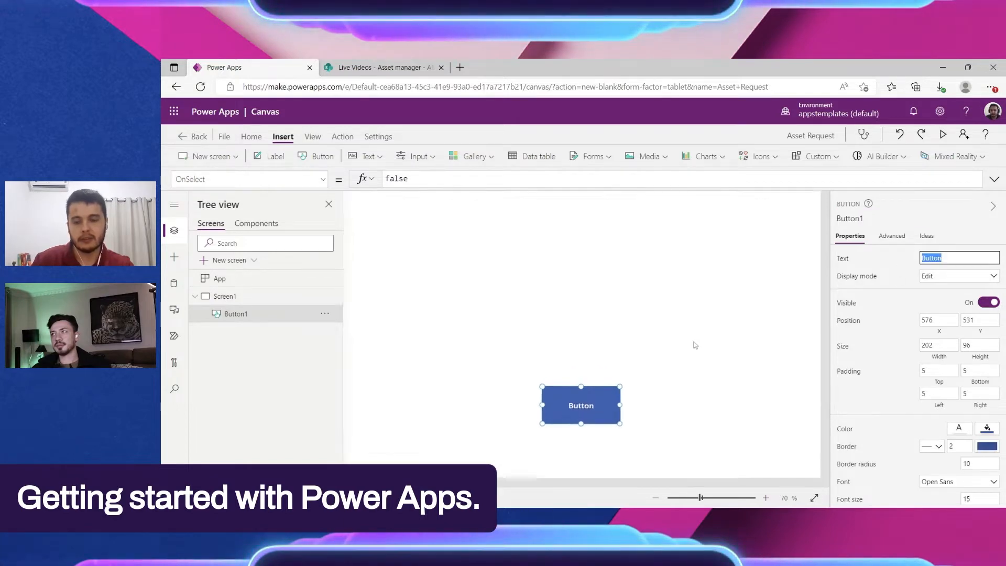
pyautogui.press('BackSpace')
pyautogui.press('BackSpace')
pyautogui.press('BackSpace')
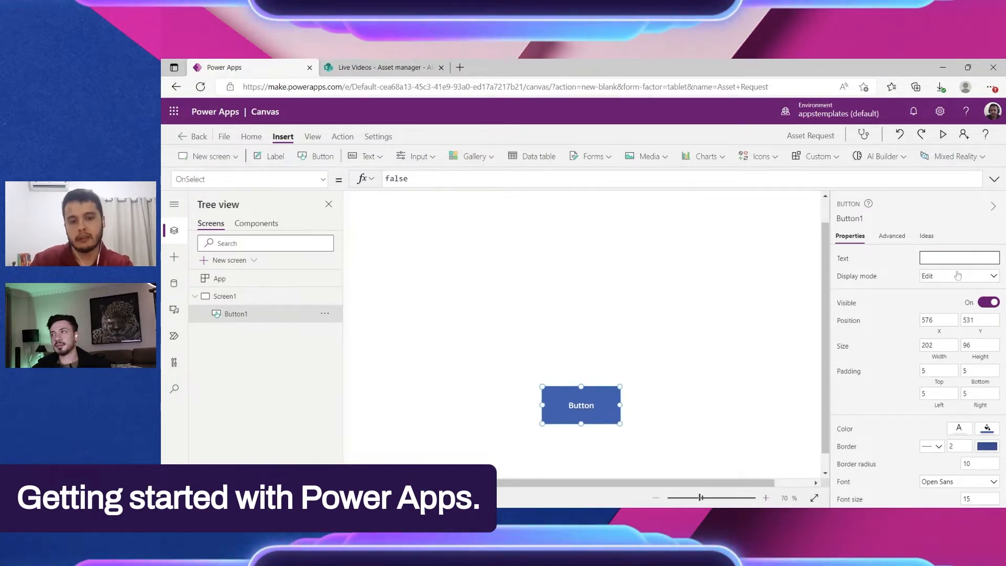
pyautogui.write('Click me!')
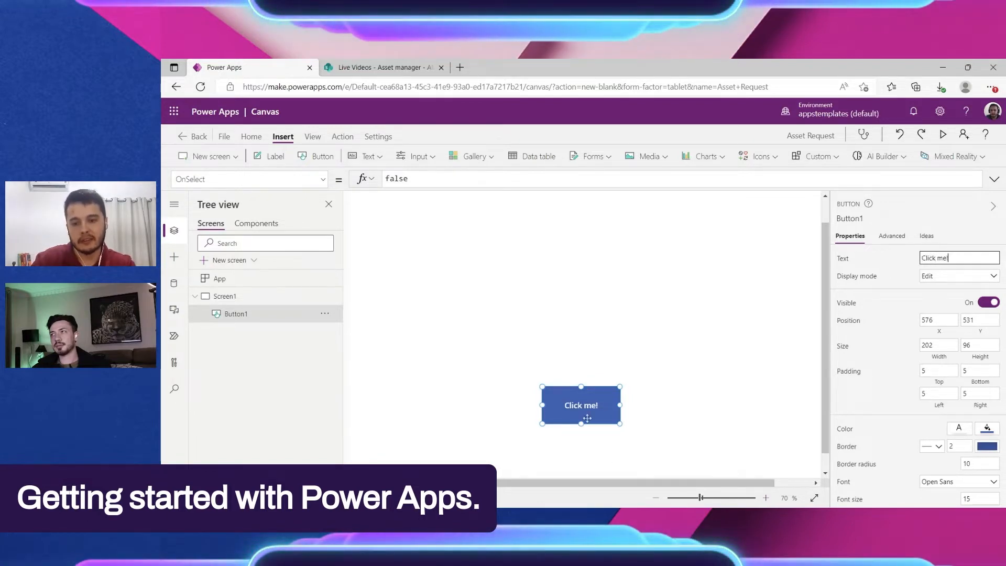
# Step: Look through the button's available properties and inspect the formula of its Text property
pyautogui.click(321, 179)
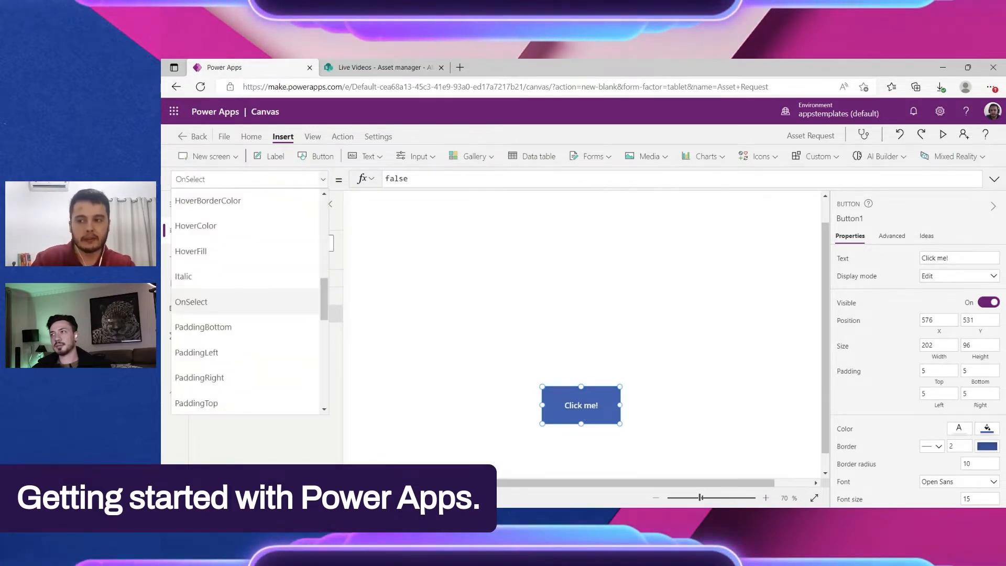
pyautogui.scroll(-8, 234, 340)
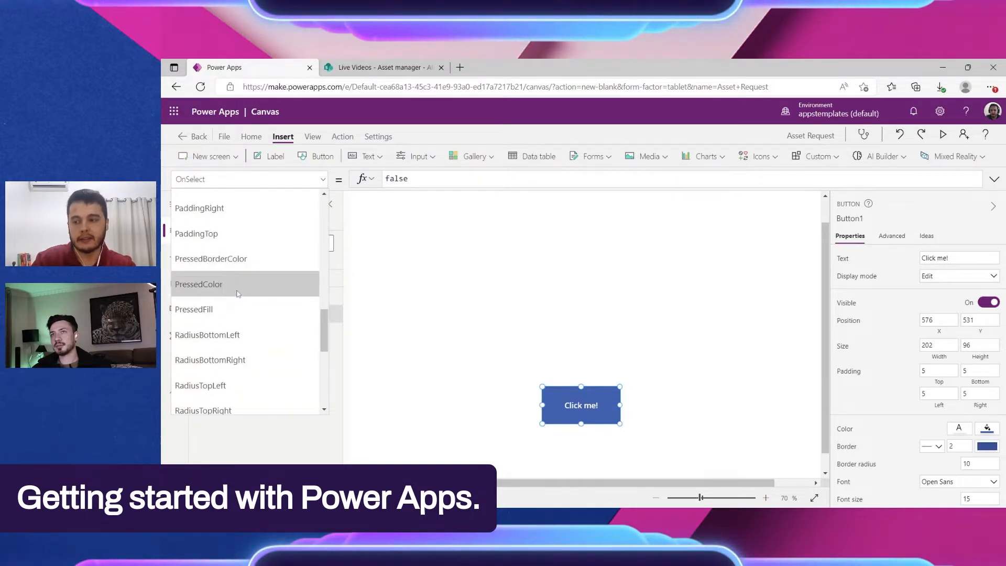
pyautogui.scroll(6, 234, 339)
pyautogui.scroll(-7, 256, 257)
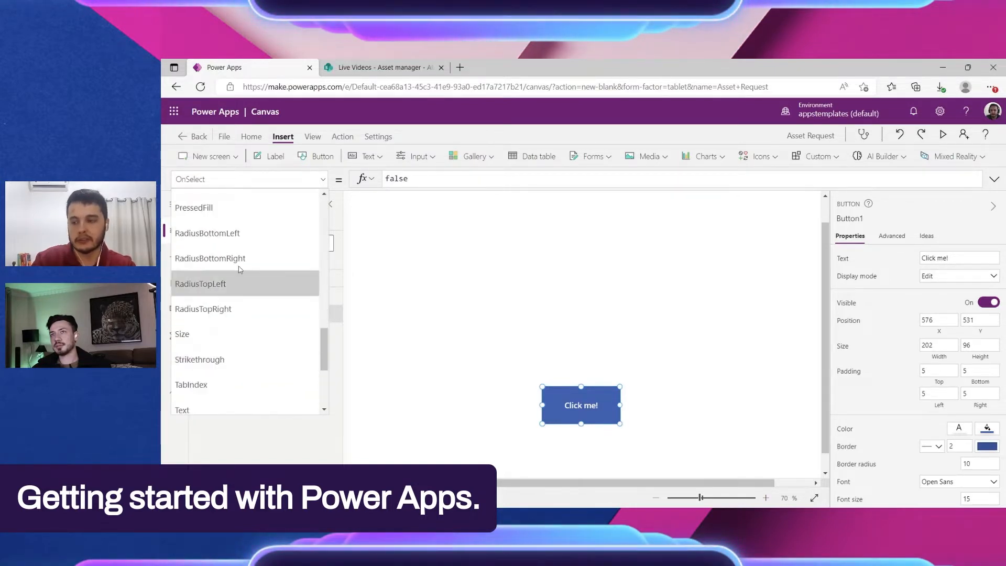
pyautogui.scroll(5, 270, 361)
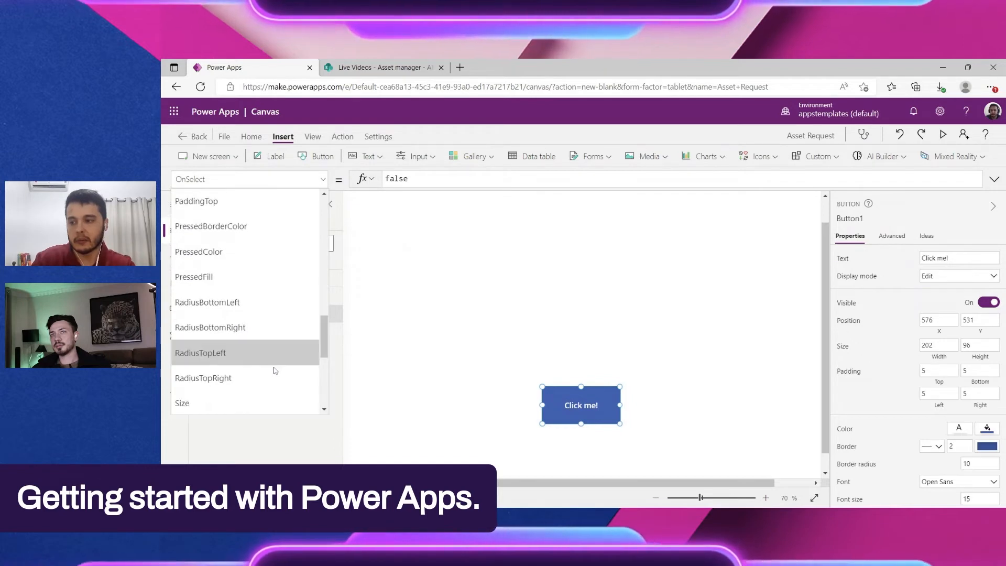
pyautogui.scroll(-3, 274, 370)
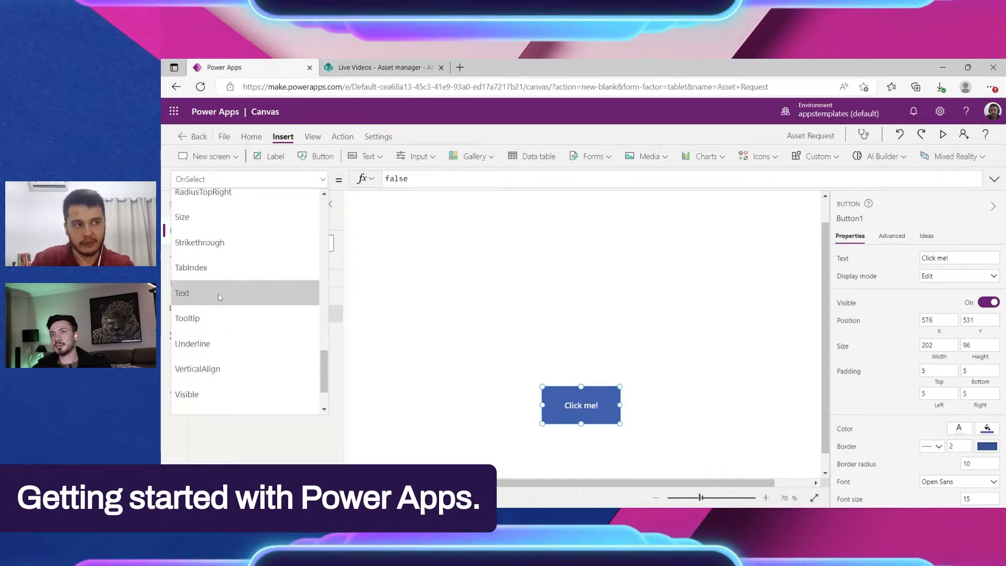
pyautogui.click(219, 296)
pyautogui.moveTo(444, 178); pyautogui.dragTo(344, 185)
pyautogui.click(323, 180)
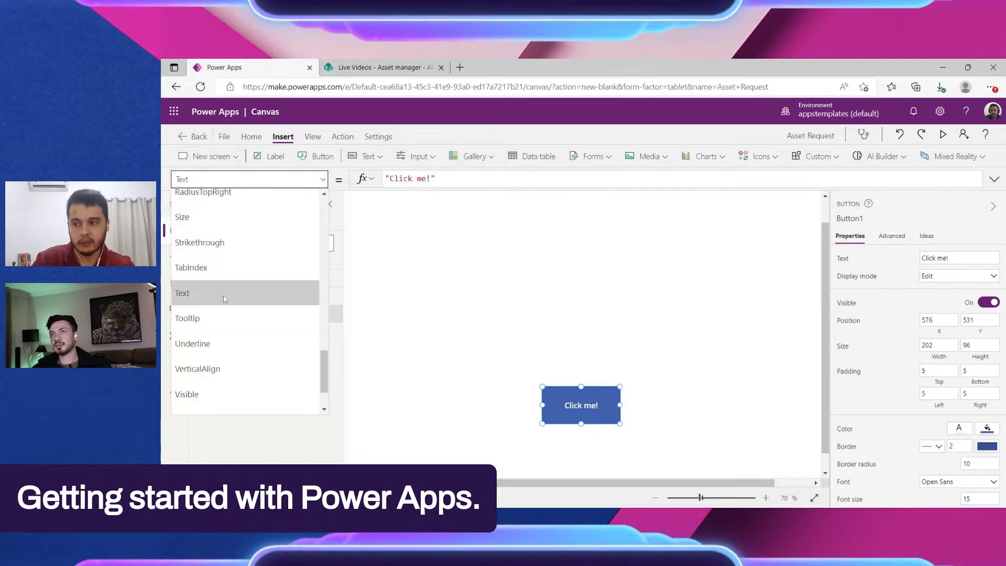
pyautogui.click(491, 274)
# Step: Resize the button to about 212 by 91 and move it up to about X 604, Y 412
pyautogui.moveTo(587, 412); pyautogui.dragTo(580, 394)
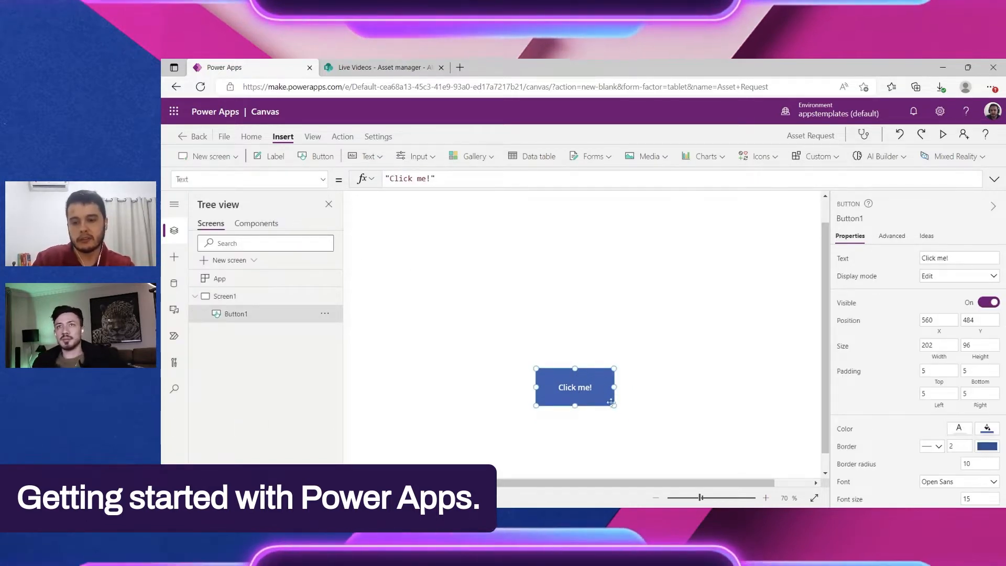
pyautogui.moveTo(615, 405)
pyautogui.mouseDown()
pyautogui.moveTo(662, 404)
pyautogui.moveTo(615, 402)
pyautogui.mouseUp()
pyautogui.moveTo(601, 391); pyautogui.dragTo(621, 361)
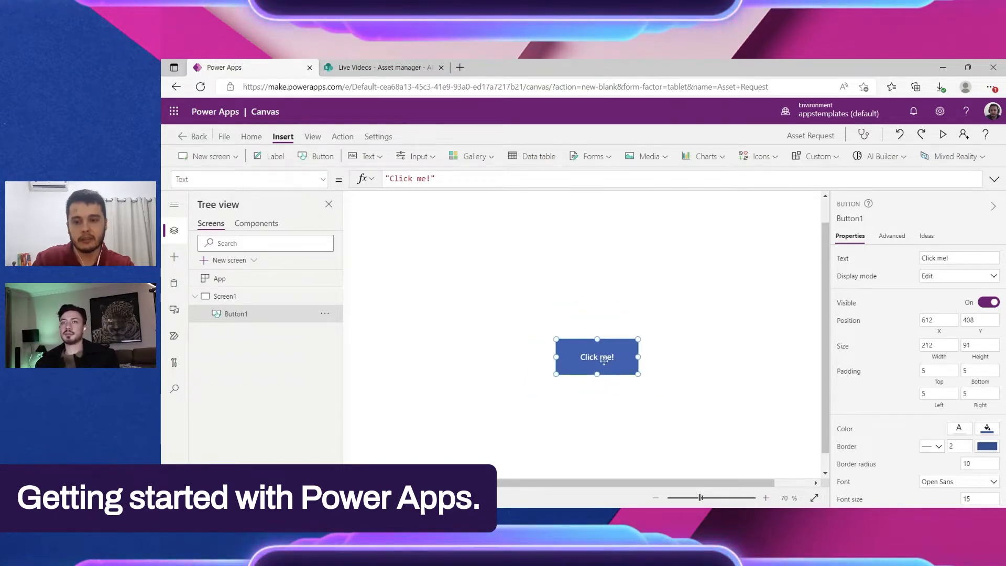
pyautogui.moveTo(609, 361); pyautogui.dragTo(606, 362)
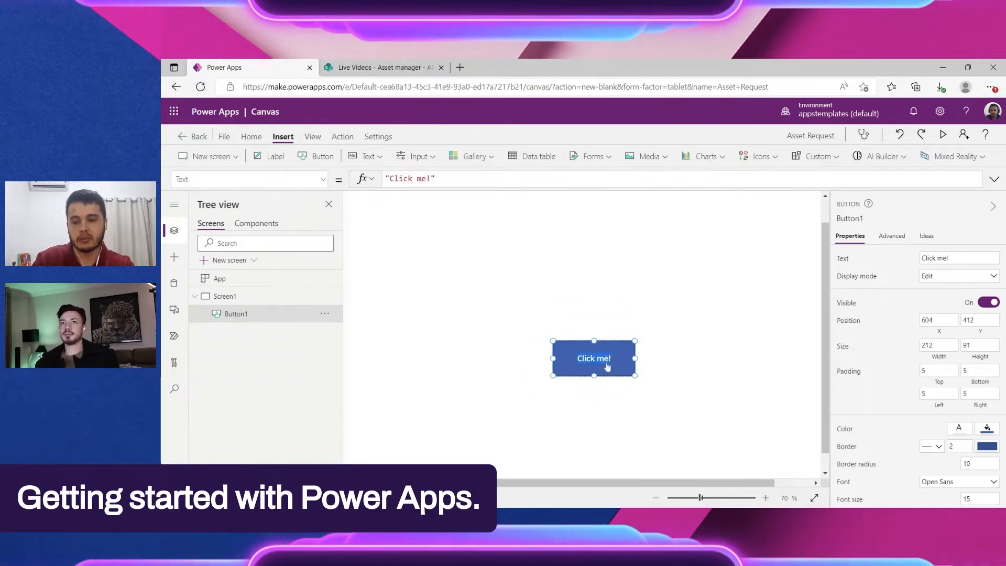
pyautogui.click(643, 327)
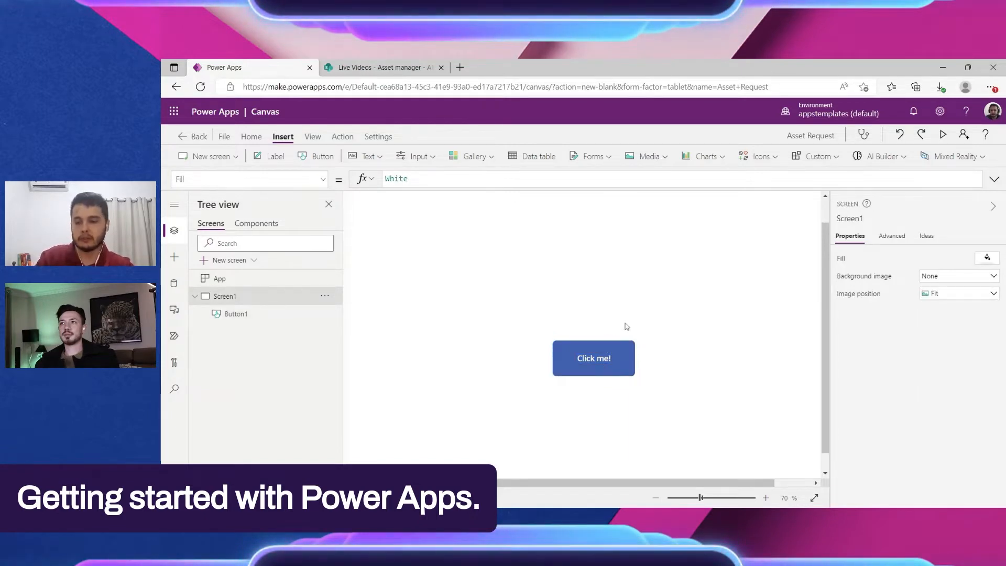
# Step: Reposition the button several times on Screen1, leaving it at about X 471, Y 519
pyautogui.scroll(-2, 625, 324)
pyautogui.scroll(1, 624, 324)
pyautogui.moveTo(579, 359); pyautogui.dragTo(558, 365)
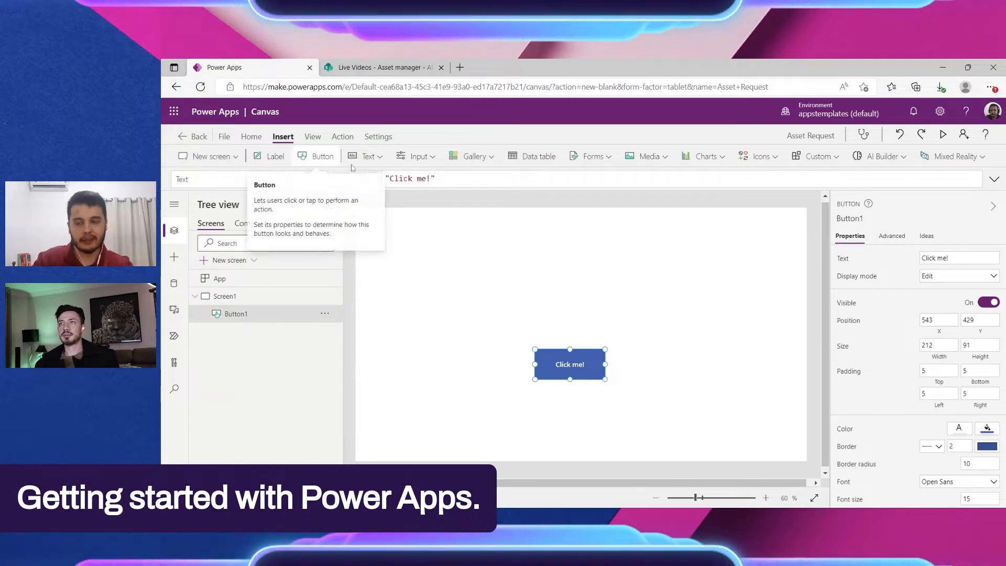
pyautogui.click(578, 309)
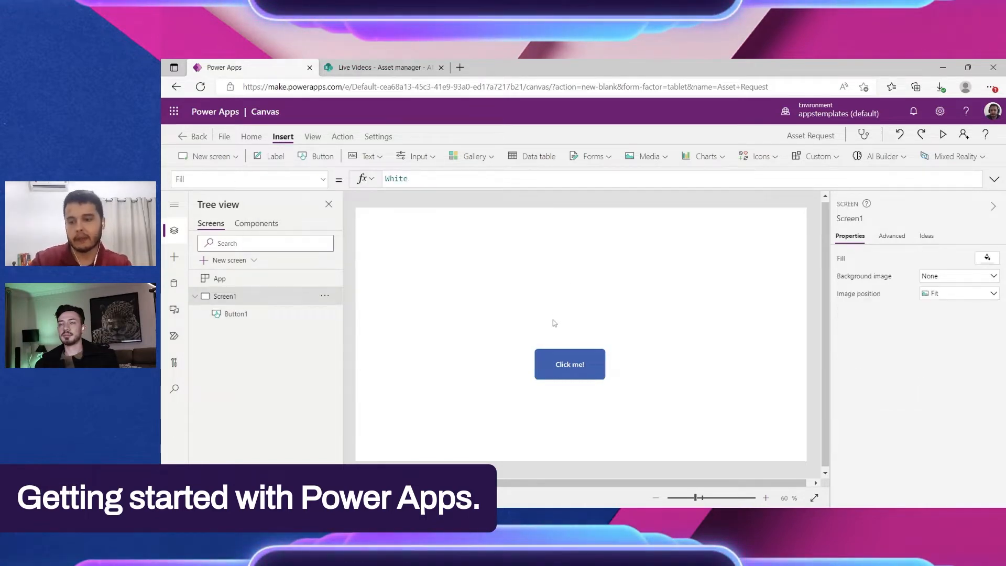
pyautogui.moveTo(562, 357); pyautogui.dragTo(566, 376)
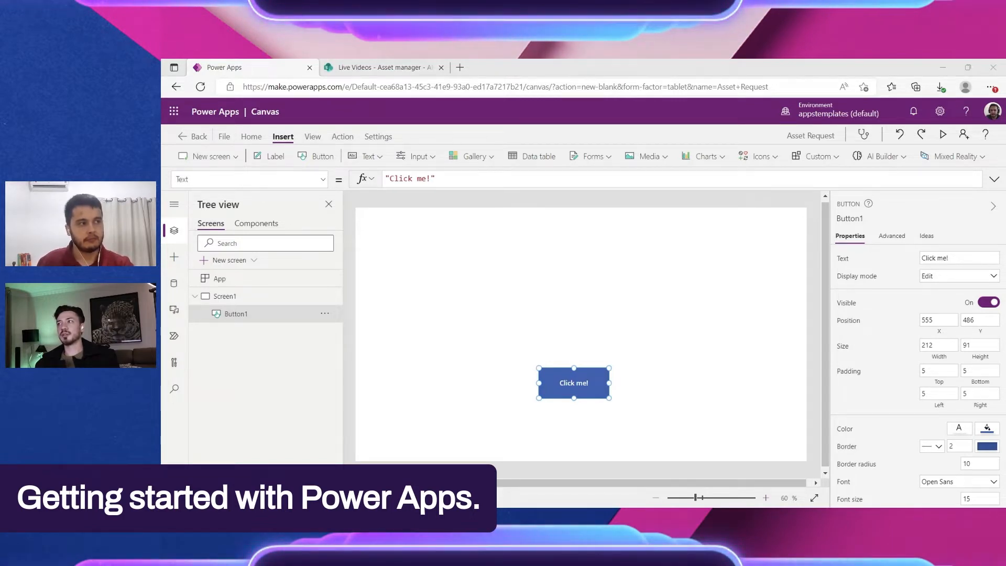
pyautogui.click(488, 267)
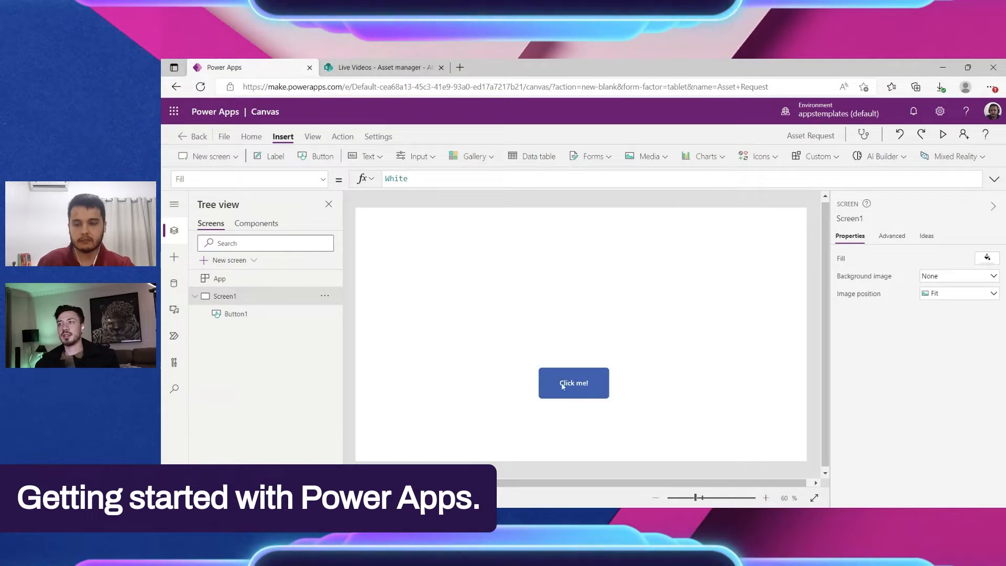
pyautogui.moveTo(562, 386); pyautogui.dragTo(569, 394)
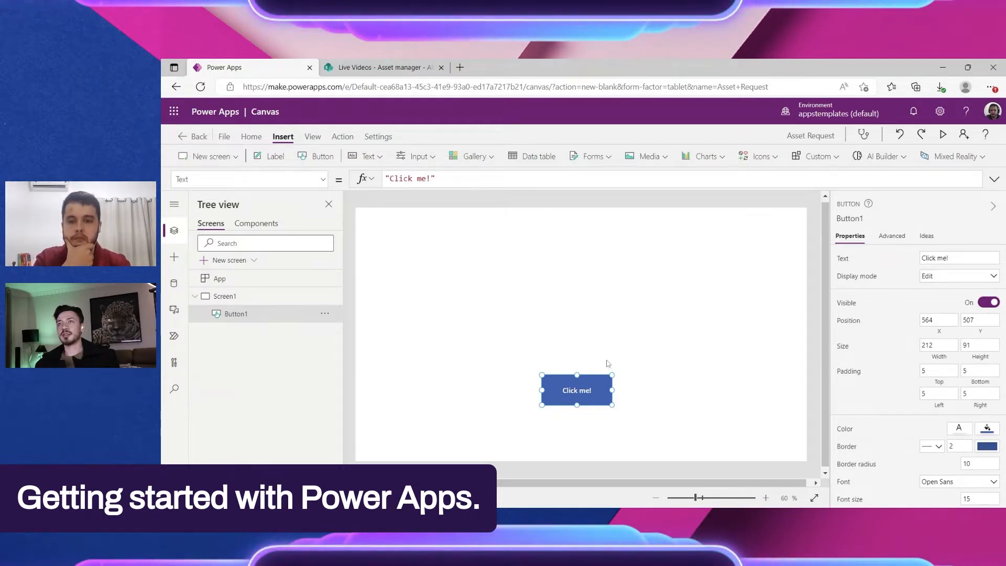
pyautogui.click(583, 330)
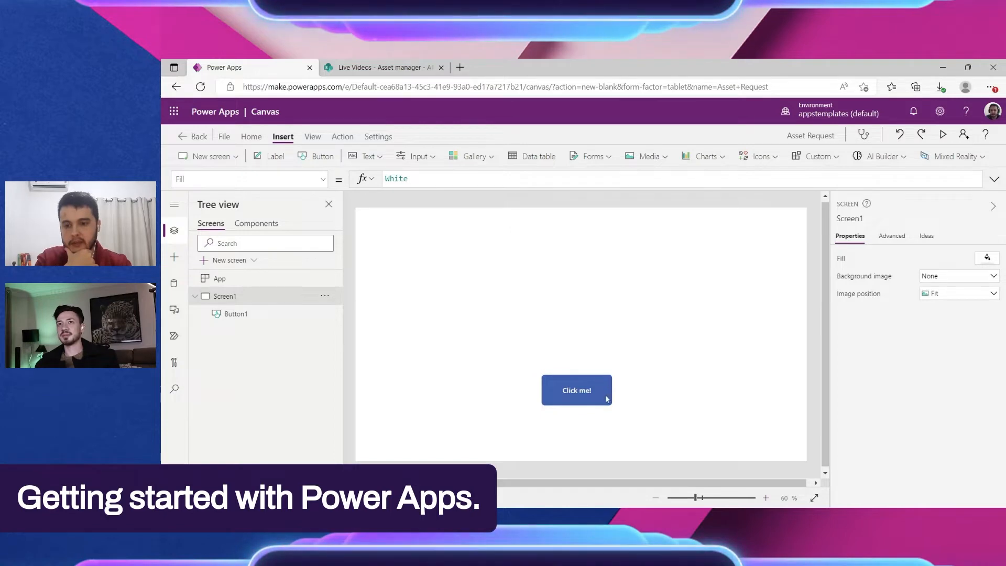
pyautogui.moveTo(581, 391); pyautogui.dragTo(551, 394)
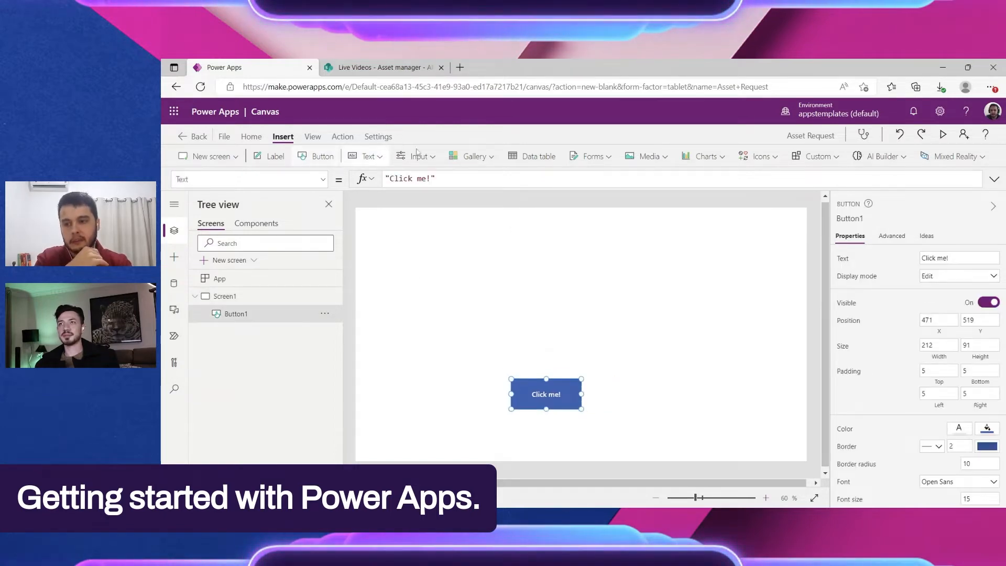
# Step: Insert a label at about X 90, Y 81, enlarged to about 311 by 103, and move the button to about X 414, Y 549
pyautogui.click(376, 157)
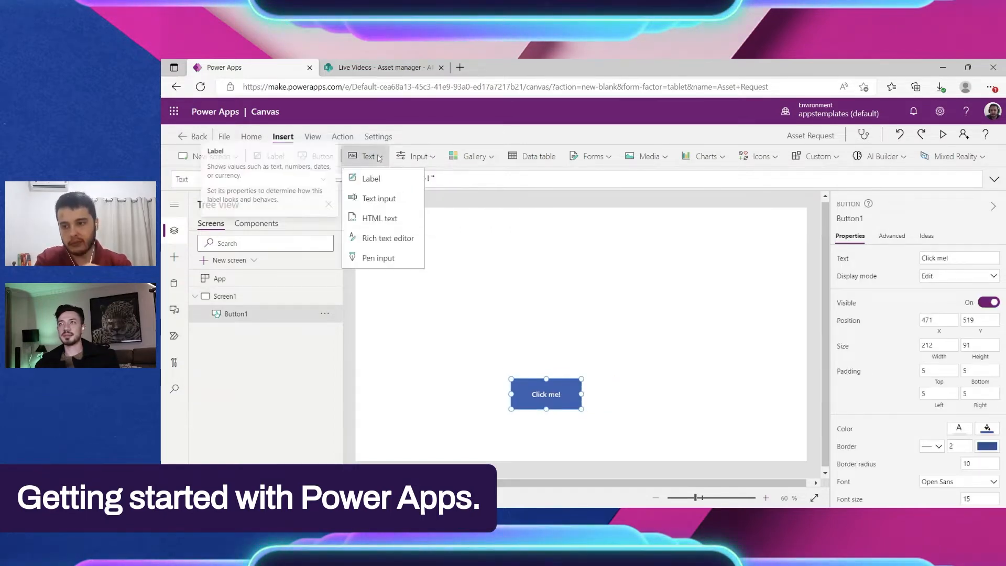
pyautogui.click(396, 181)
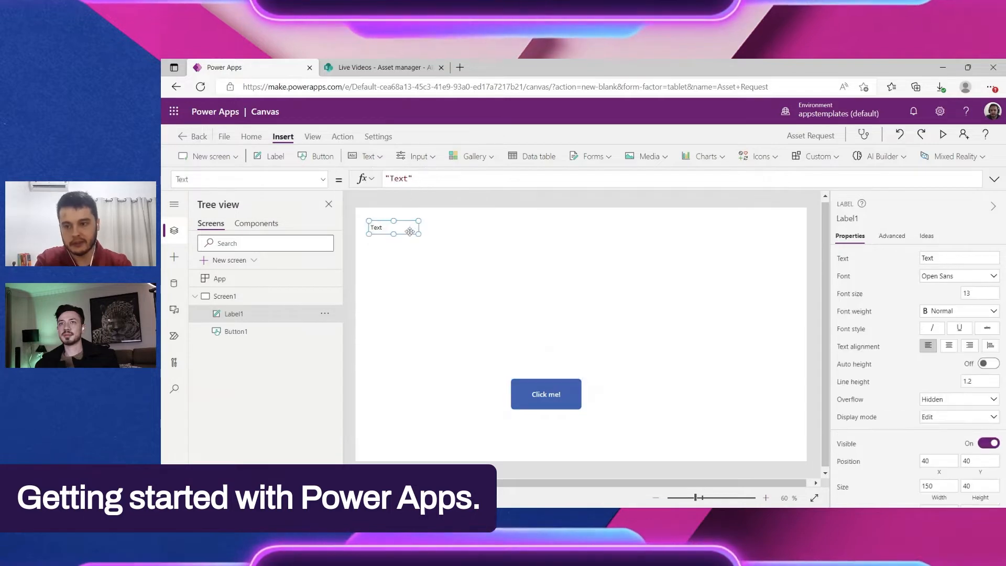
pyautogui.moveTo(440, 252); pyautogui.dragTo(490, 272)
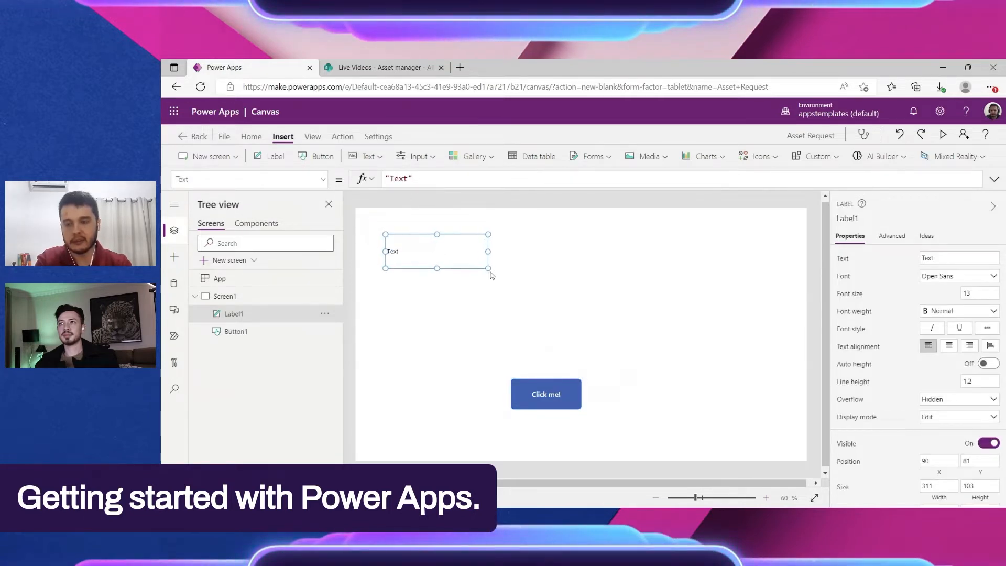
pyautogui.click(546, 286)
pyautogui.click(519, 407)
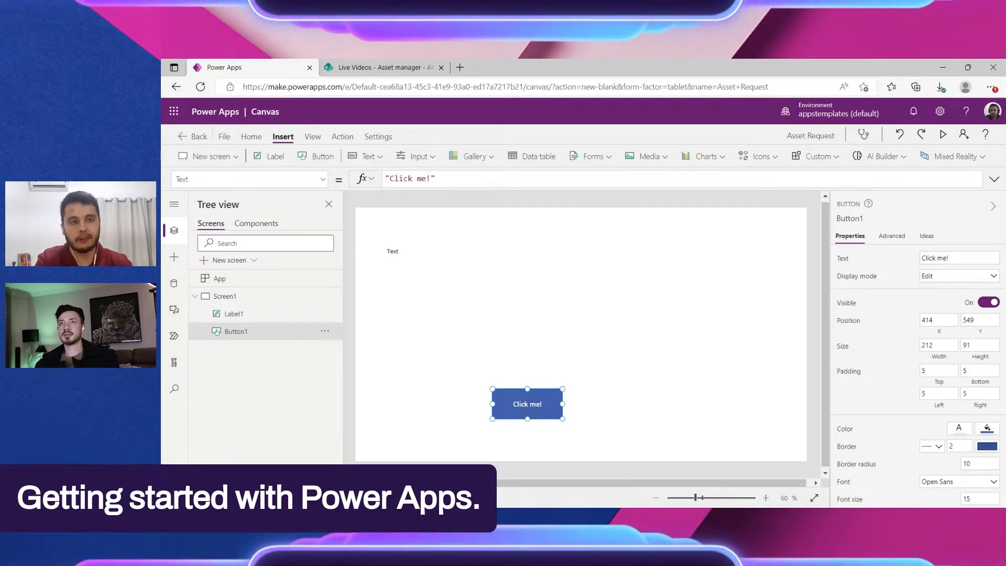
# Step: Expand the side navigation labels and open the selection of data sources for the app
pyautogui.click(173, 205)
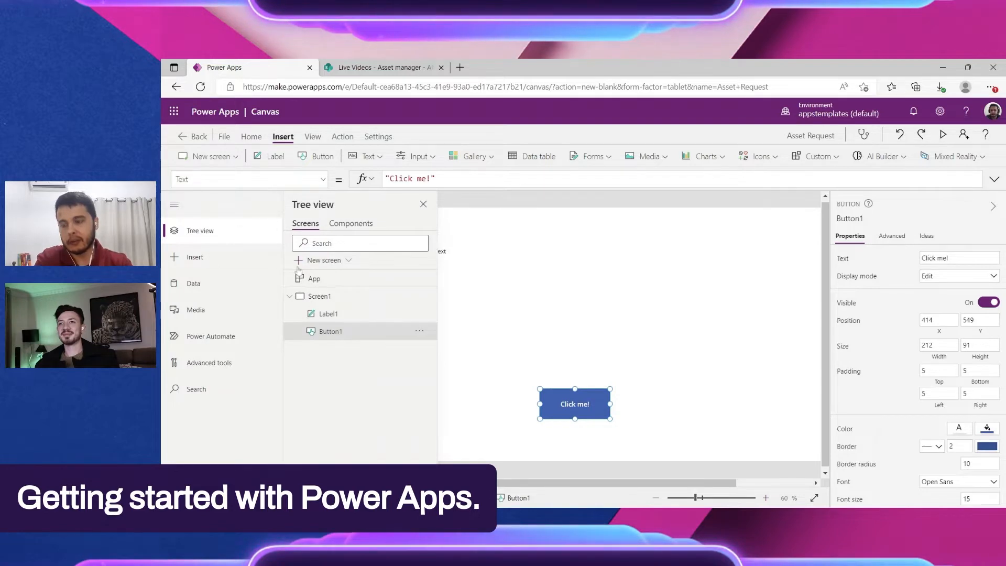
pyautogui.click(176, 286)
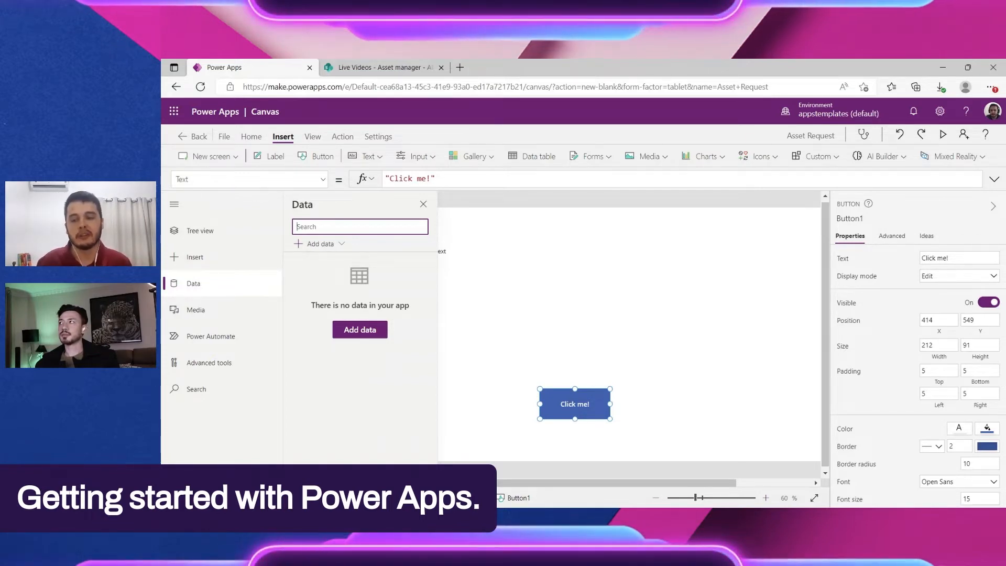
pyautogui.click(198, 290)
pyautogui.click(197, 288)
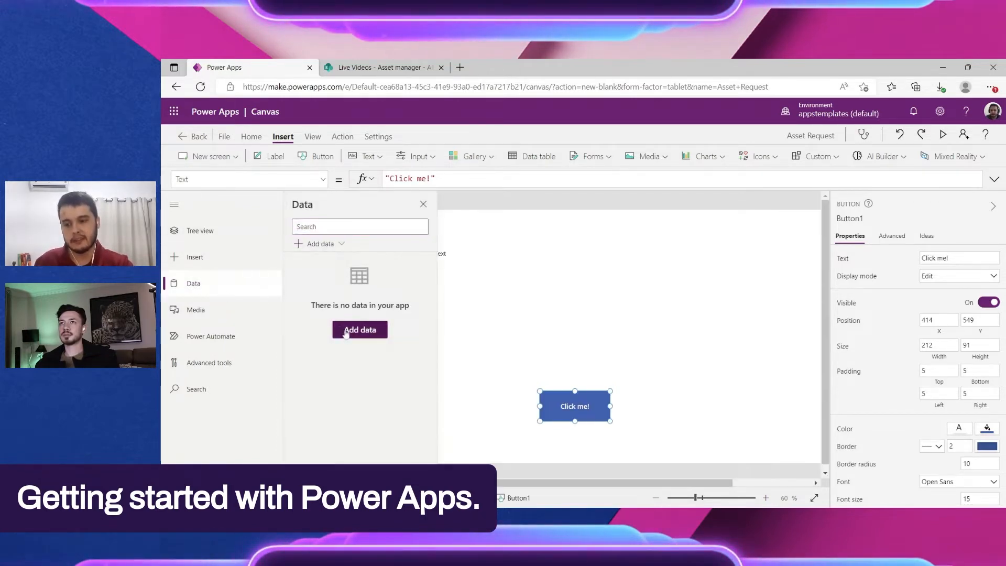
pyautogui.click(345, 333)
pyautogui.click(517, 346)
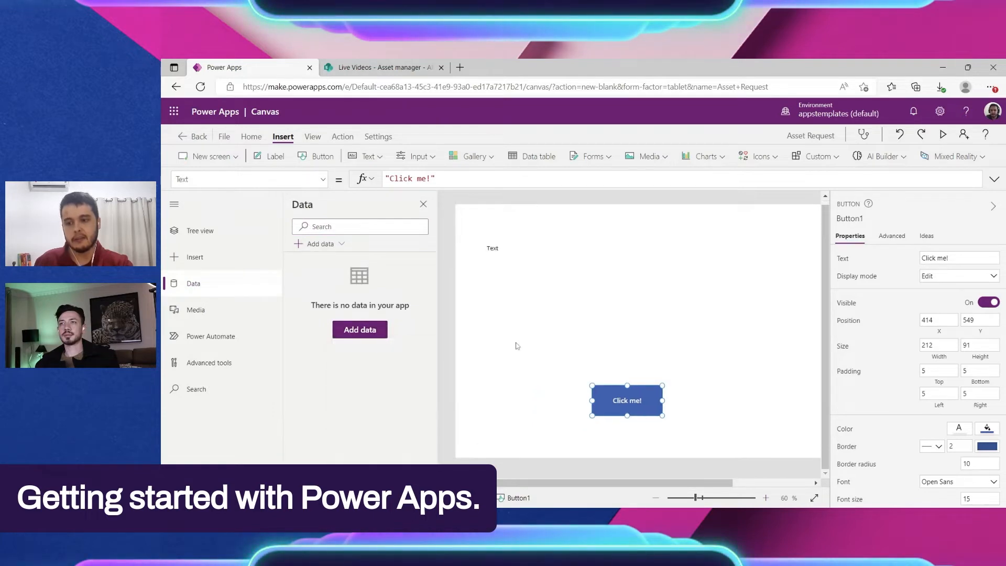
pyautogui.click(343, 329)
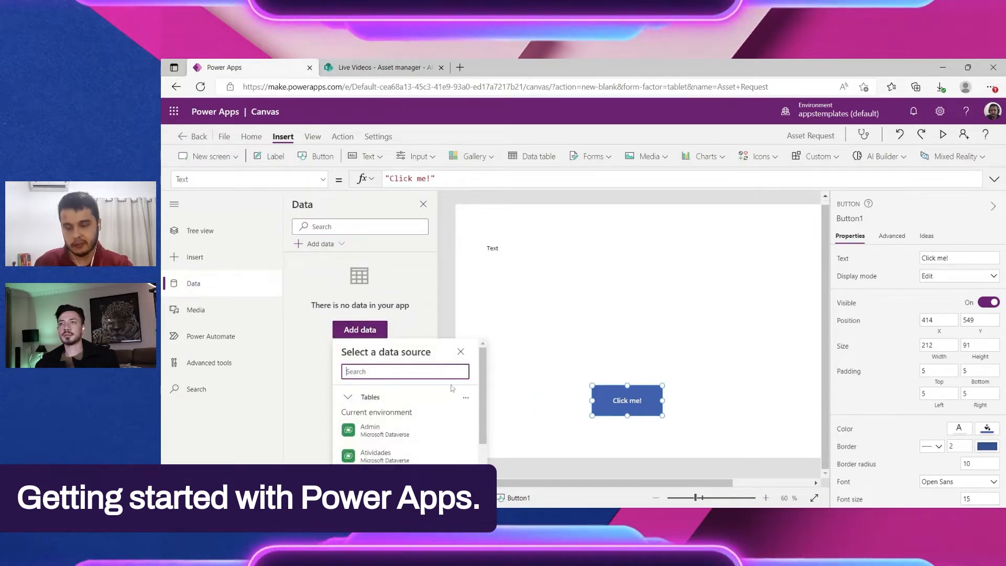
# Step: Examine the Dataverse tables and the connectors offered as data sources, including the details of individual connectors such as Amazon S3
pyautogui.scroll(-3, 378, 411)
pyautogui.scroll(1, 379, 412)
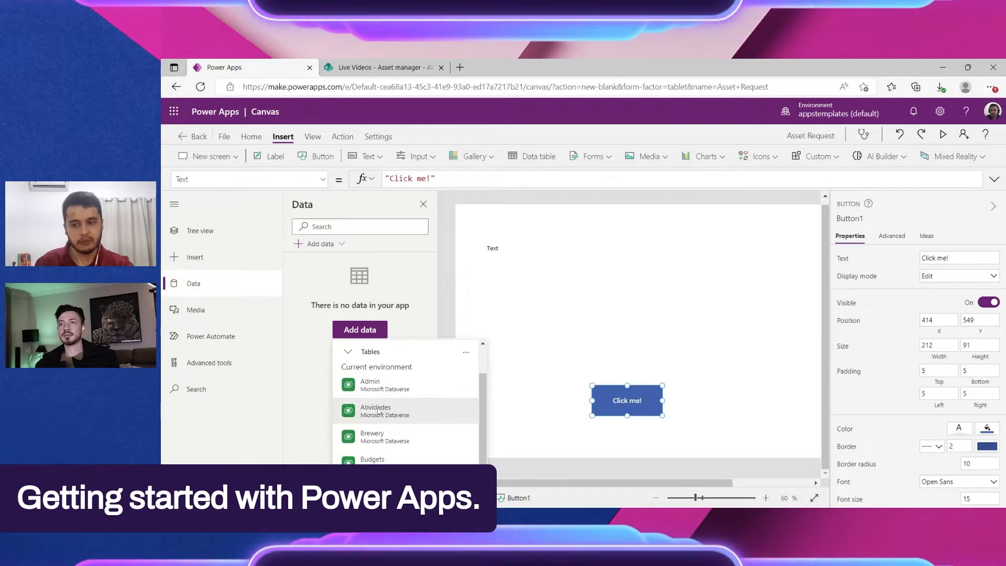
pyautogui.moveTo(405, 399)
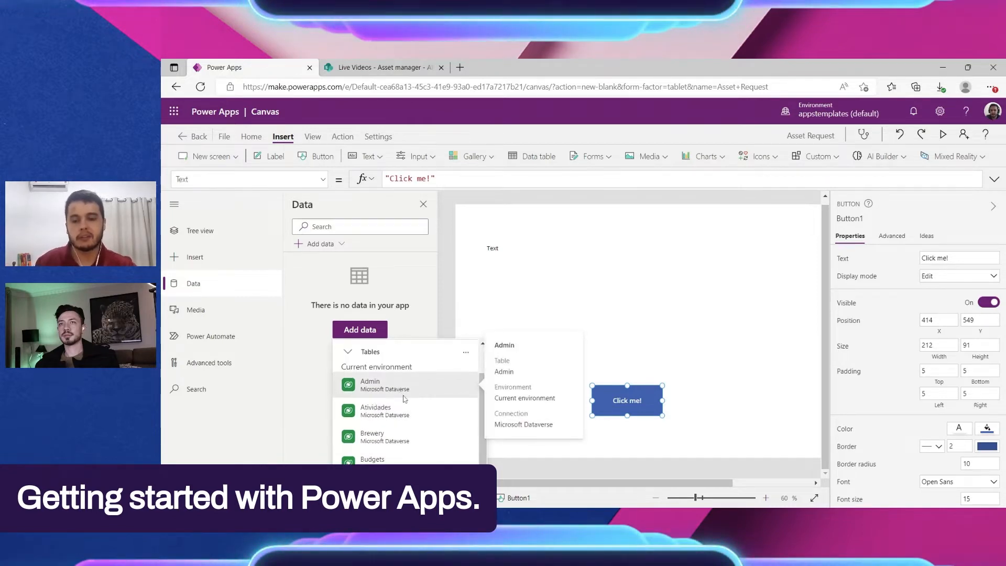
pyautogui.scroll(1, 350, 388)
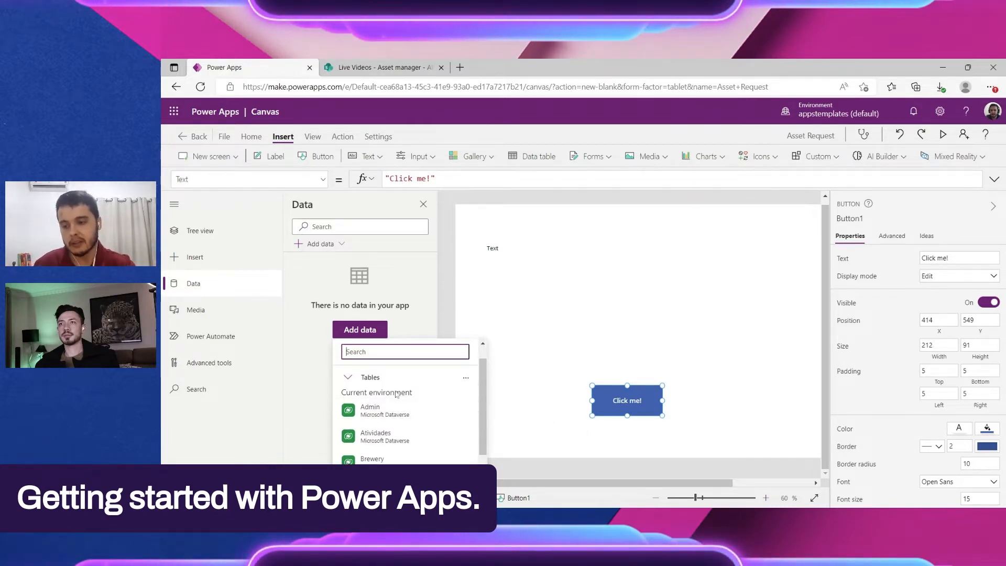
pyautogui.click(348, 378)
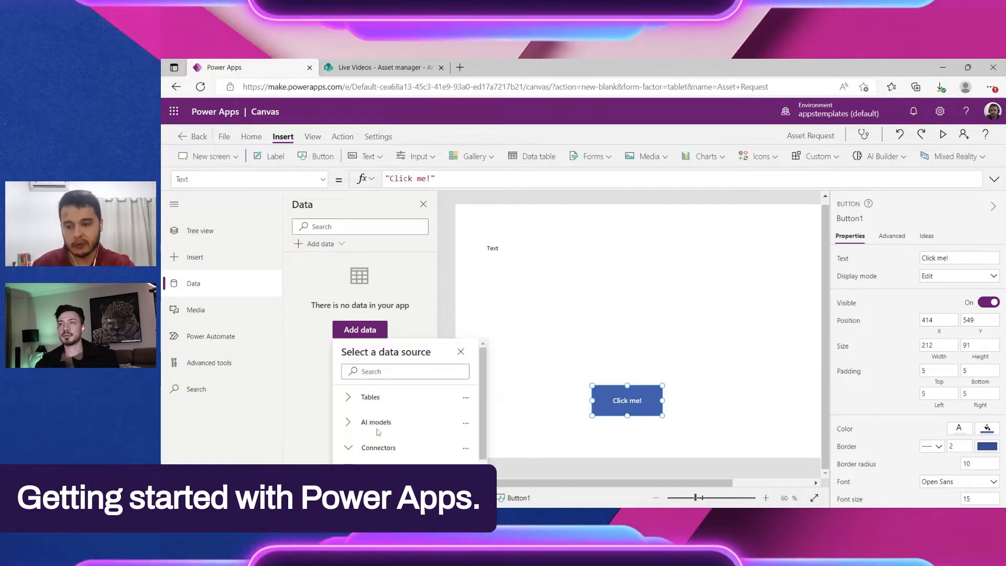
pyautogui.click(347, 448)
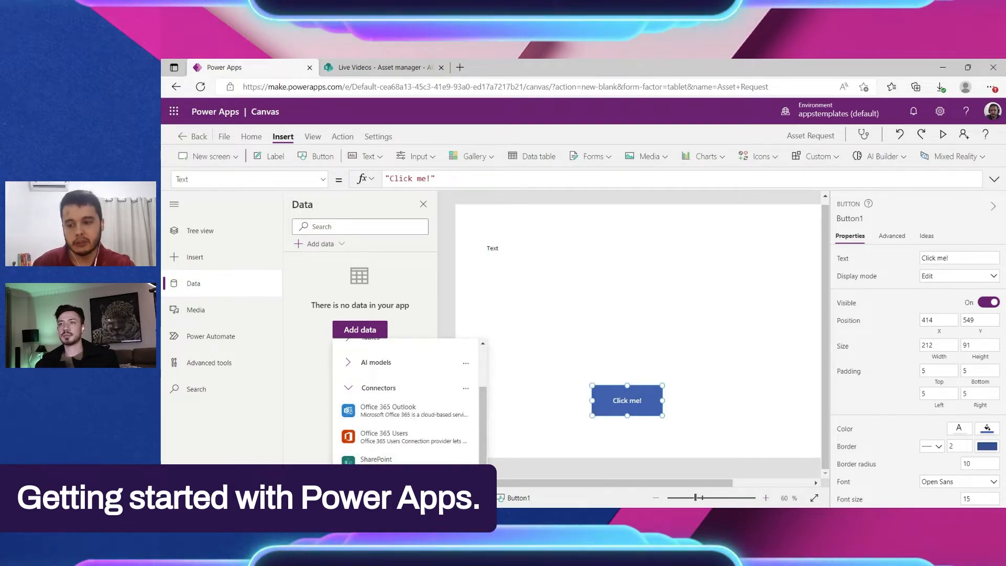
pyautogui.scroll(-5, 392, 453)
pyautogui.scroll(-5, 409, 446)
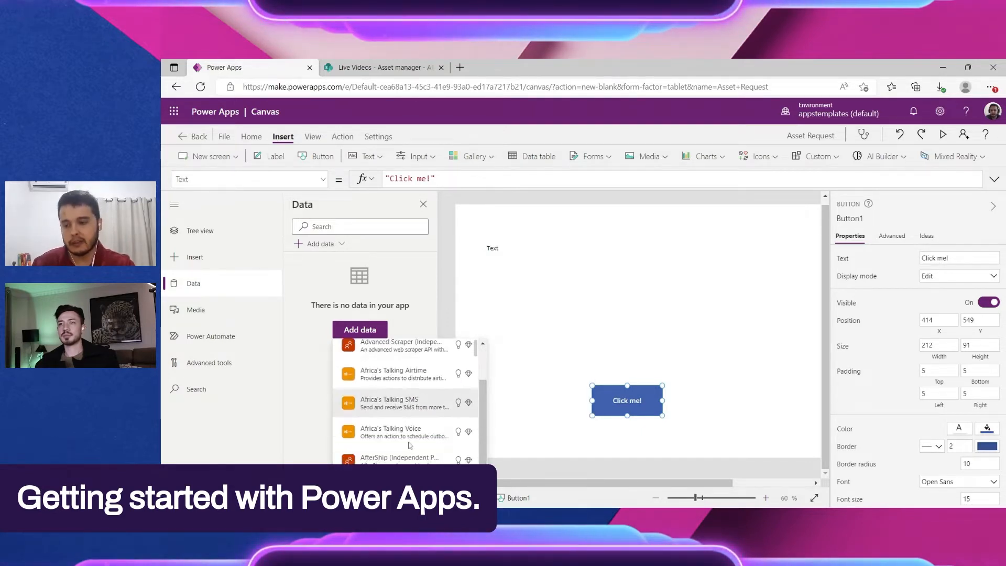
pyautogui.moveTo(407, 448)
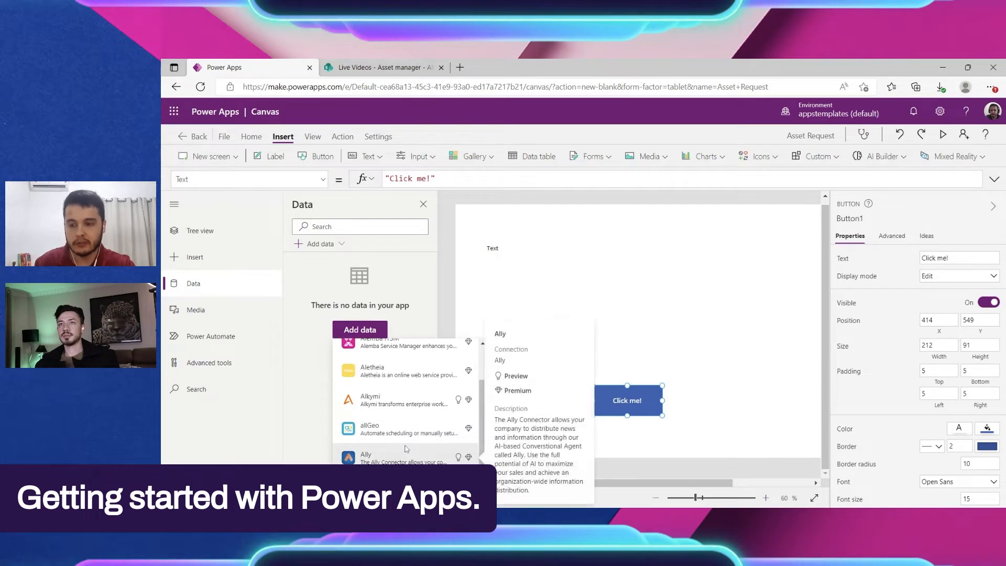
pyautogui.scroll(-5, 414, 450)
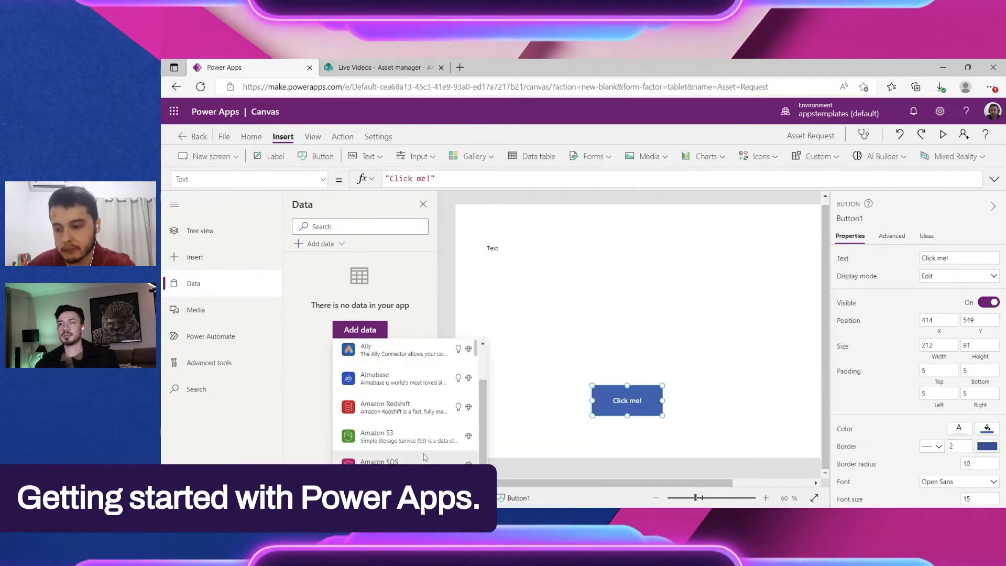
pyautogui.moveTo(405, 360)
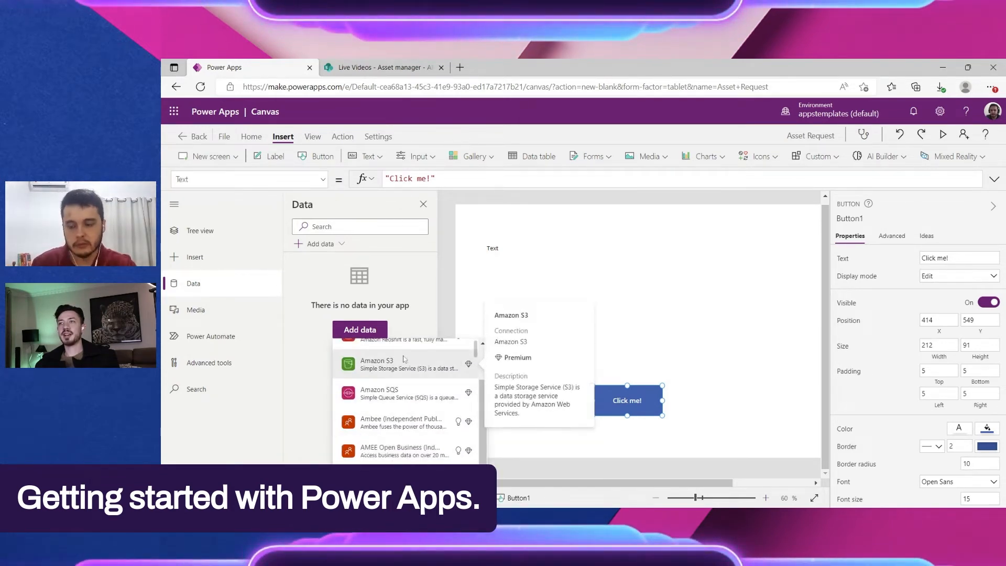
# Step: Examine the offered connectors, including the details of Import from Excel and the meaning of the Premium mark
pyautogui.scroll(10, 406, 360)
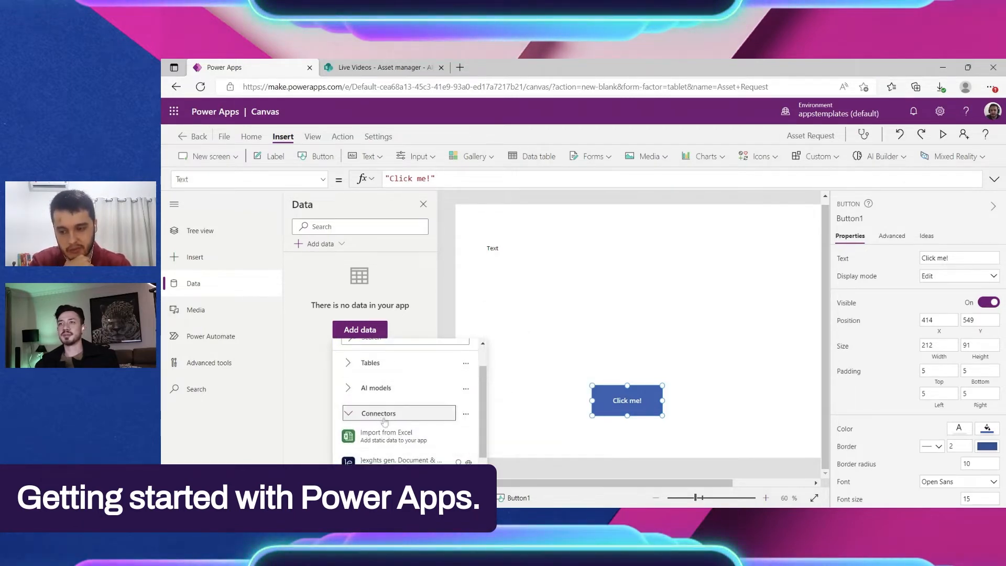
pyautogui.scroll(-1, 384, 422)
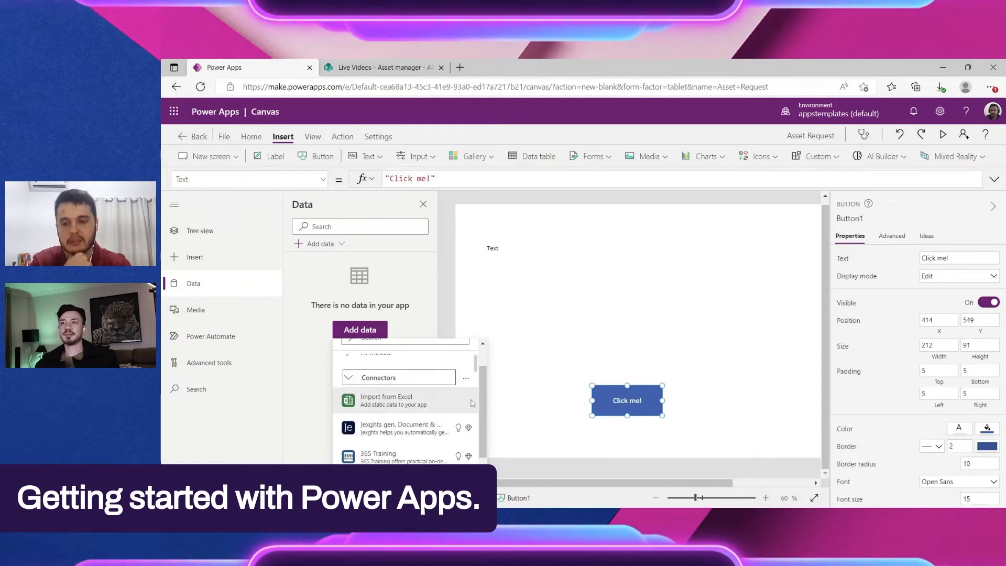
pyautogui.moveTo(471, 403)
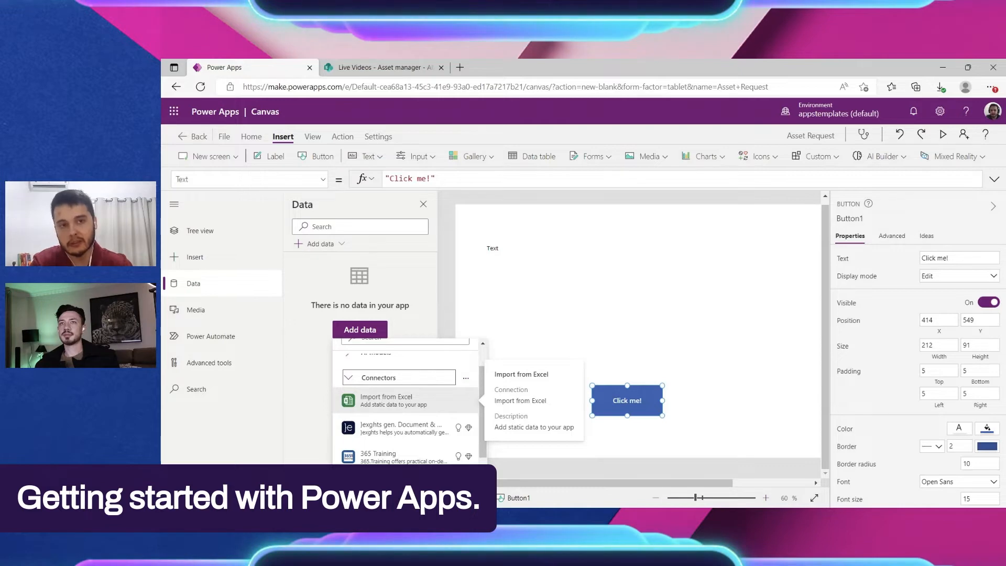
pyautogui.moveTo(469, 428)
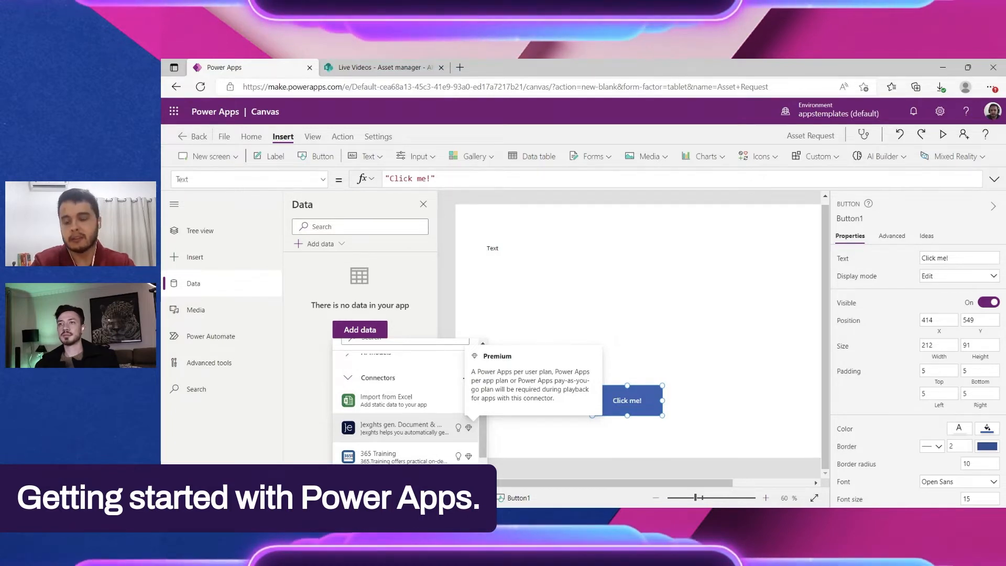
# Step: Search the data sources for "sharep" and view the SharePoint connector's details
pyautogui.scroll(2, 463, 439)
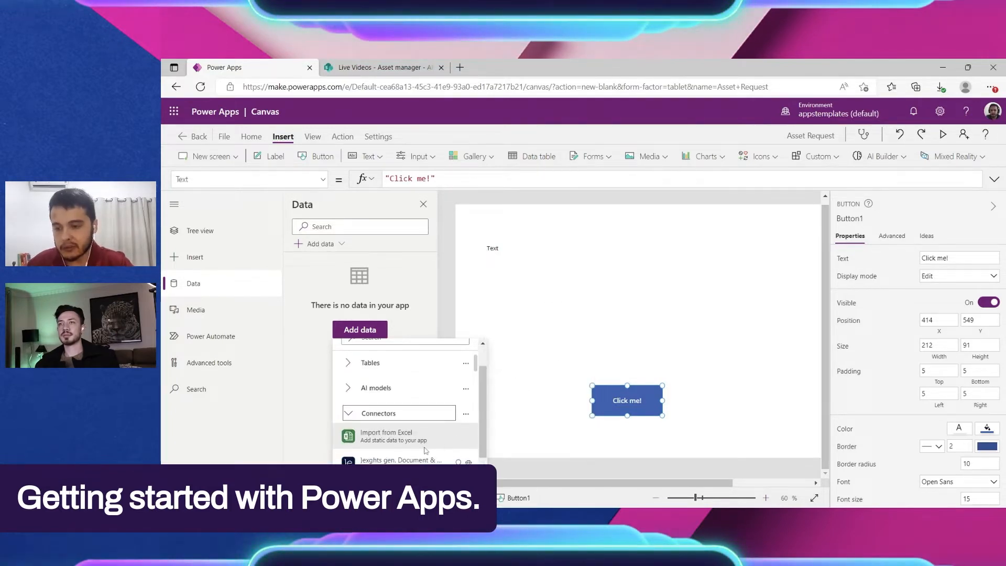
pyautogui.scroll(3, 425, 451)
pyautogui.click(388, 371)
pyautogui.write('se')
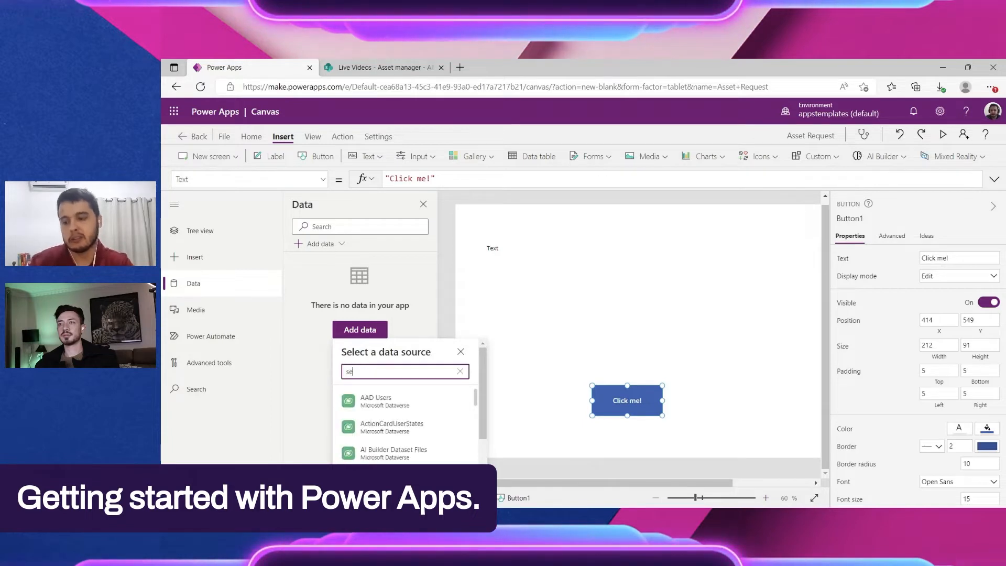
pyautogui.write('h')
pyautogui.press('BackSpace')
pyautogui.press('BackSpace')
pyautogui.press('BackSpace')
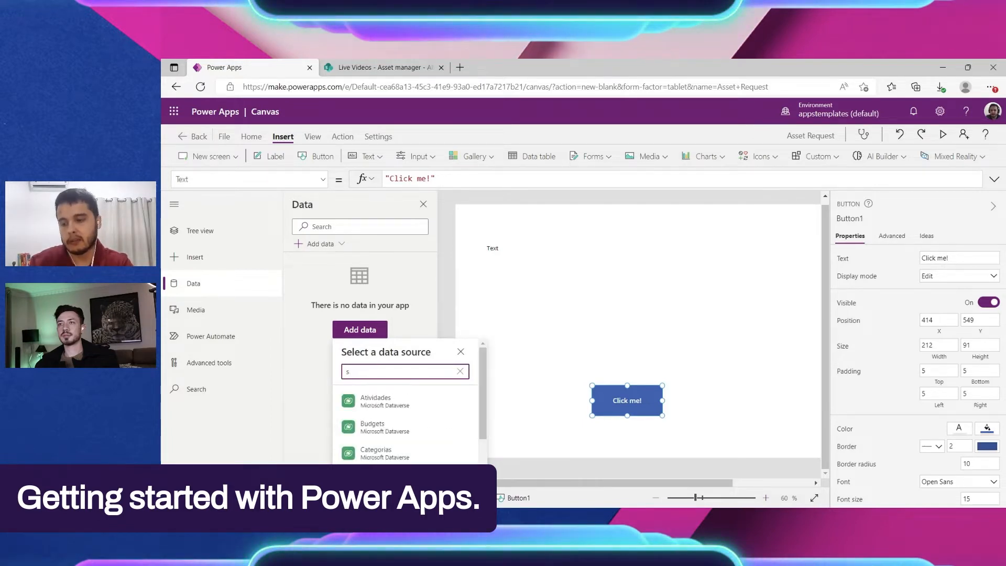
pyautogui.write('sha')
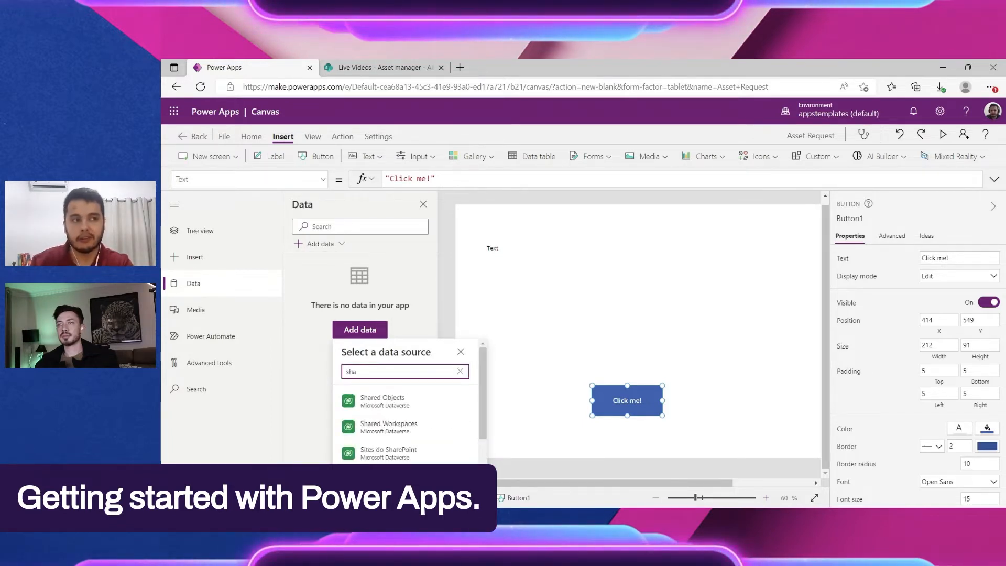
pyautogui.write('rep')
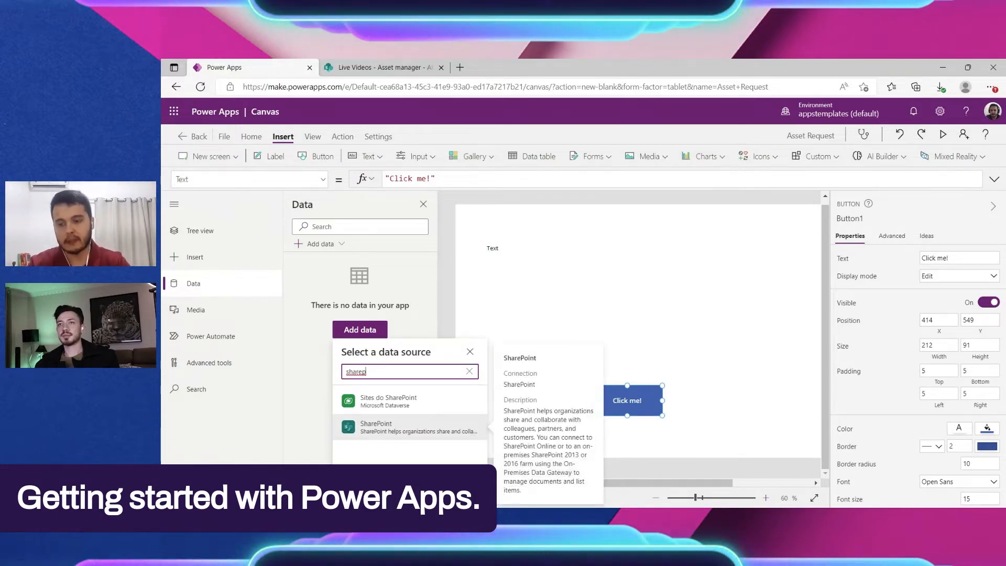
# Step: Clear the data source search and review the Dataverse tables of the current environment
pyautogui.click(469, 371)
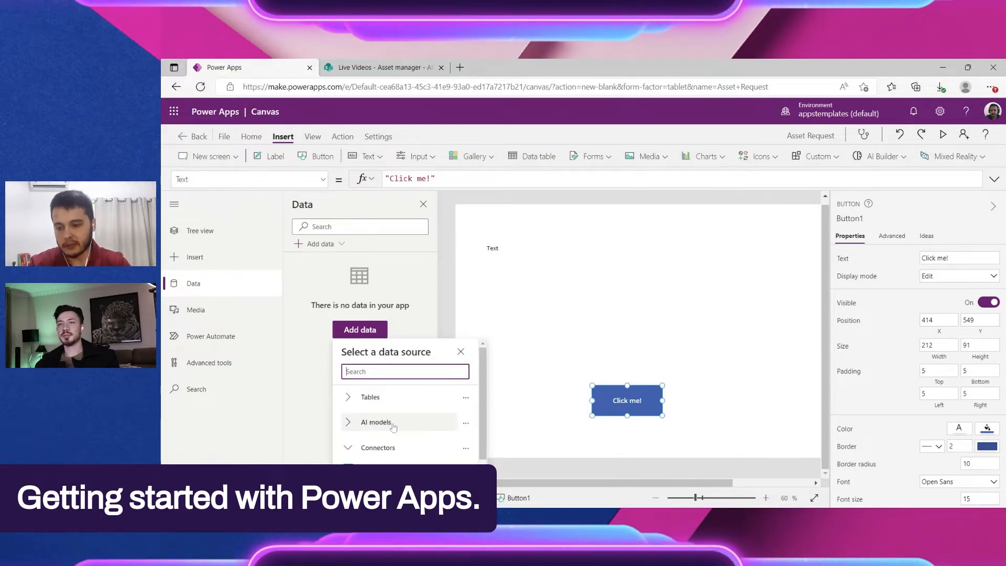
pyautogui.click(370, 397)
pyautogui.scroll(-3, 398, 419)
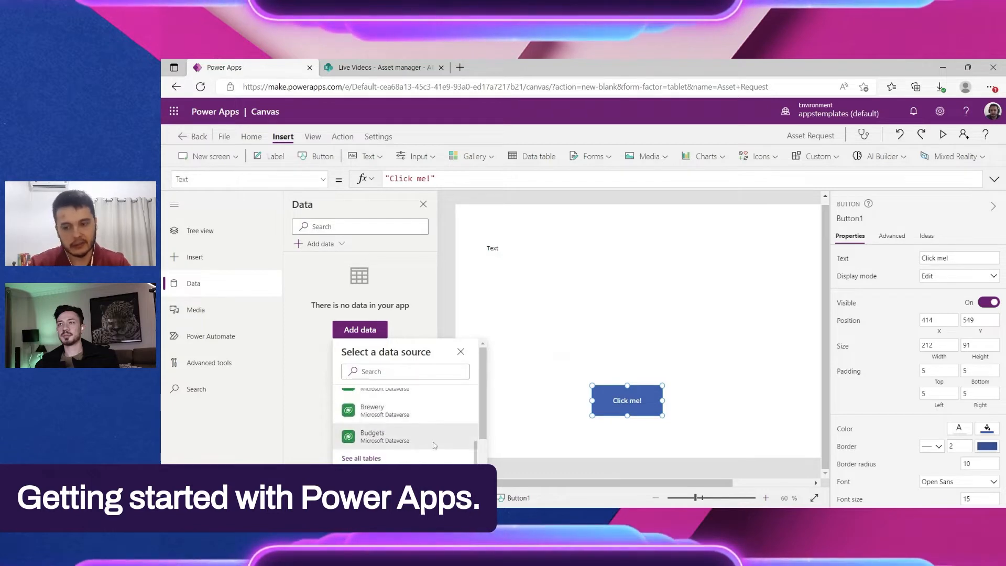
pyautogui.scroll(3, 433, 445)
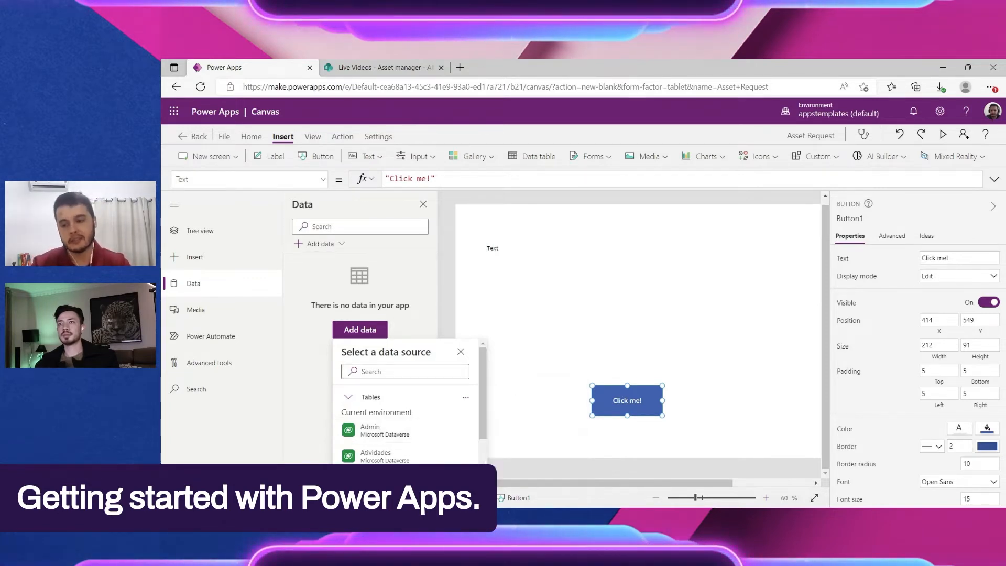
# Step: Find the SharePoint connector by searching for "sharep" and select its existing SharePoint connection
pyautogui.click(405, 372)
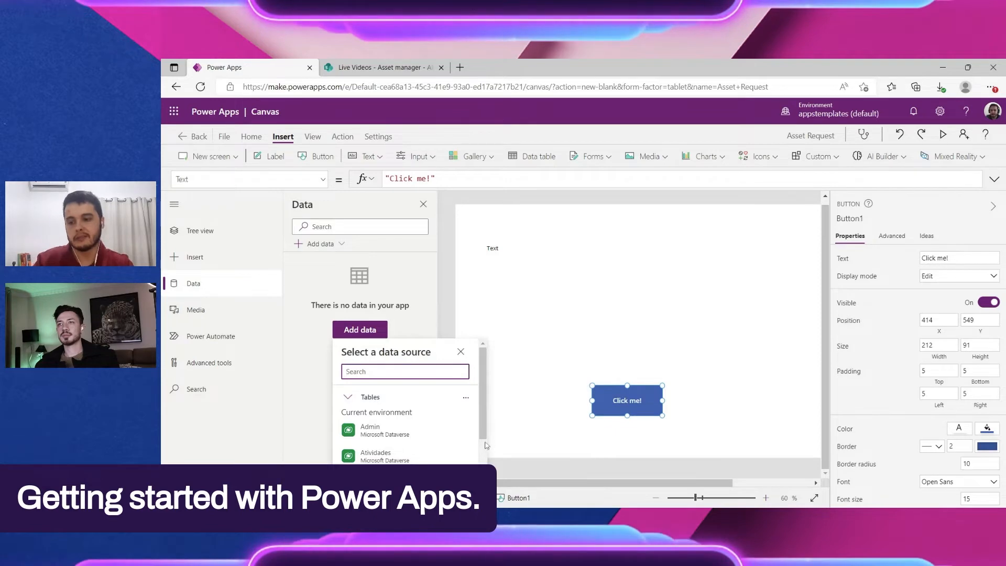
pyautogui.moveTo(469, 433)
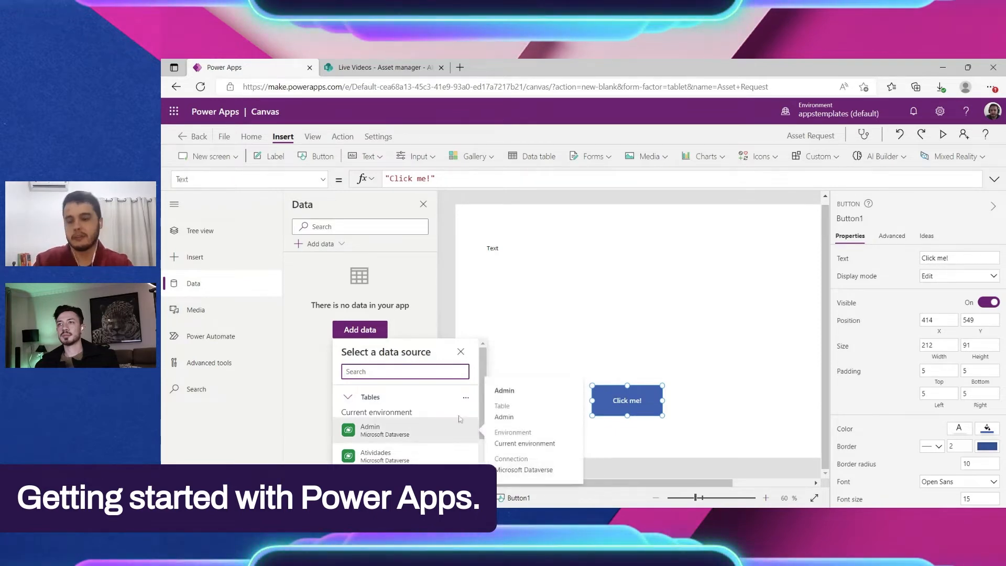
pyautogui.write('sharep')
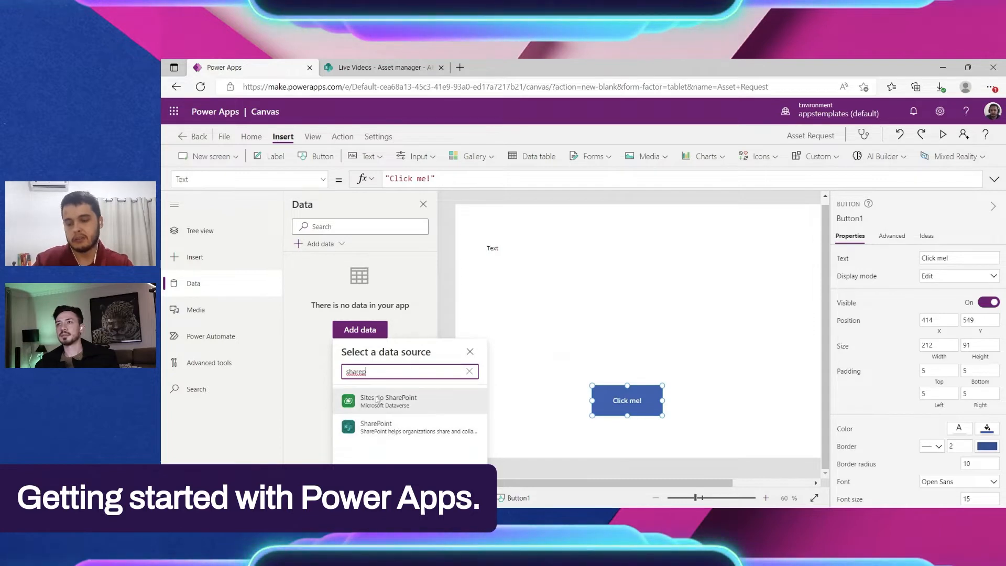
pyautogui.click(379, 427)
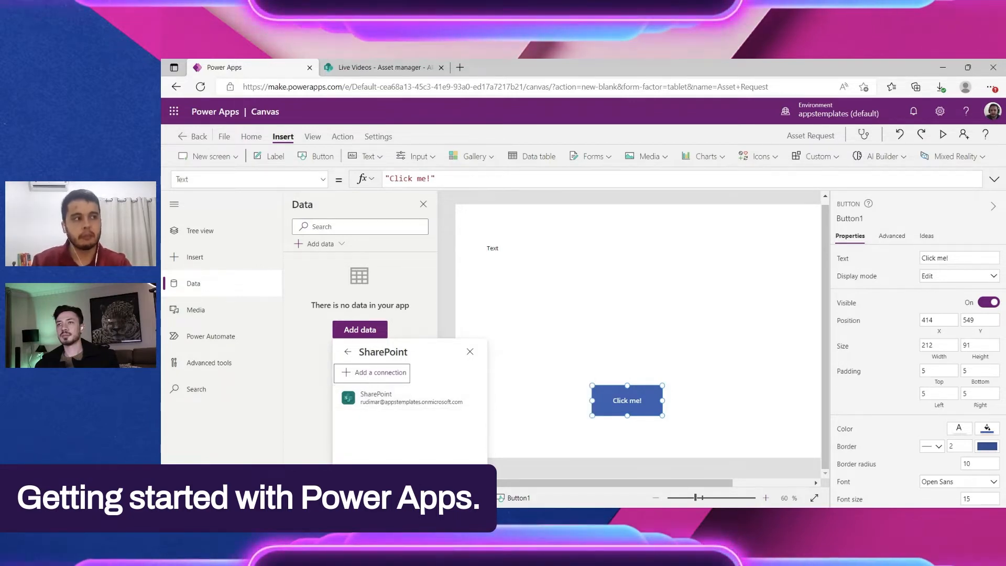
pyautogui.click(432, 399)
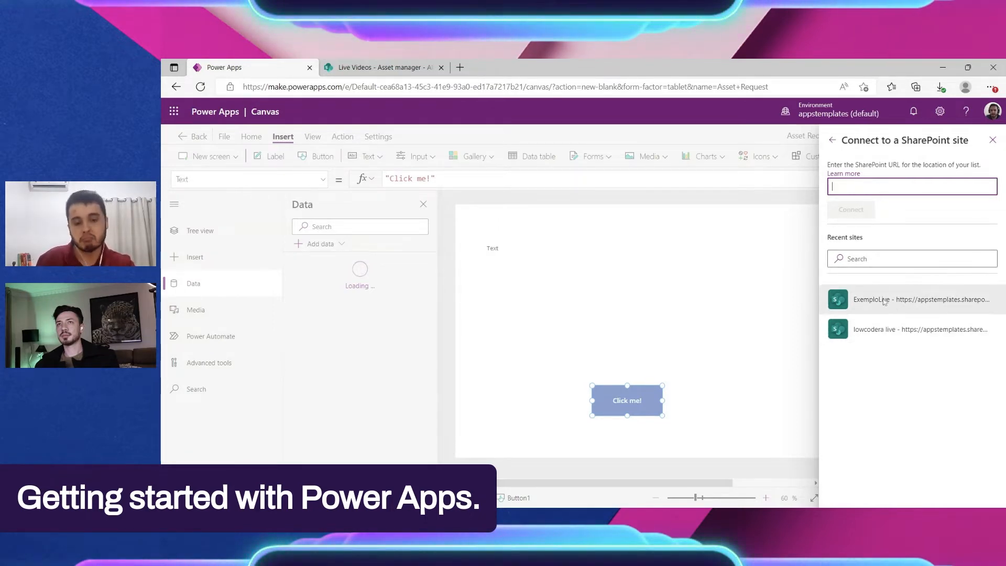
pyautogui.click(367, 68)
pyautogui.moveTo(390, 86); pyautogui.dragTo(242, 86)
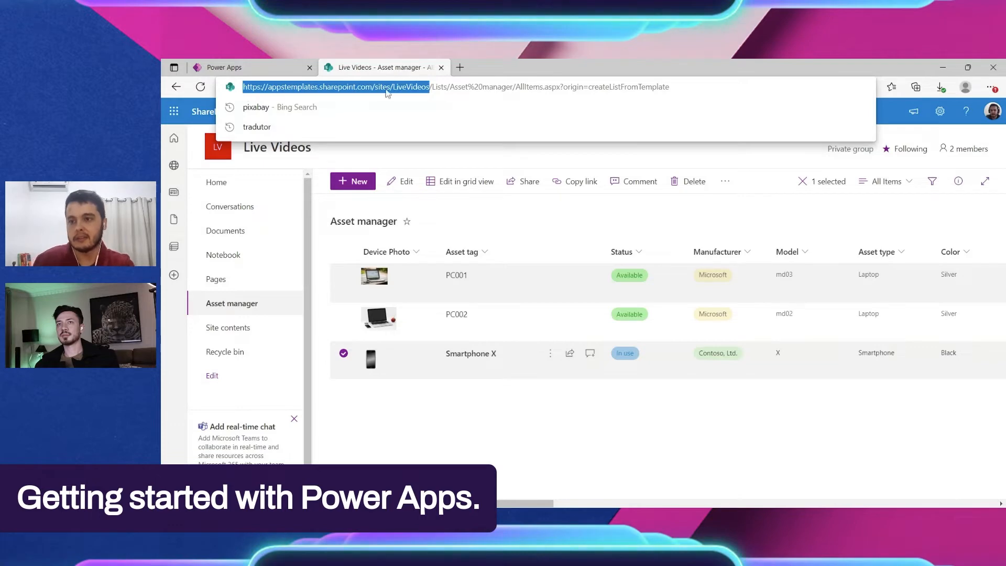
pyautogui.click(429, 87)
pyautogui.moveTo(429, 87); pyautogui.dragTo(243, 87)
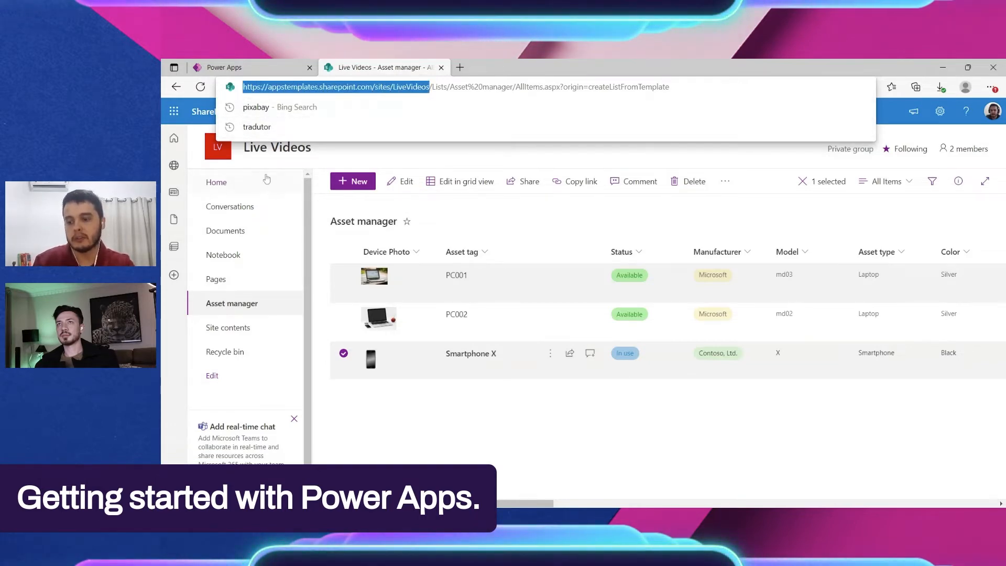
pyautogui.click(222, 192)
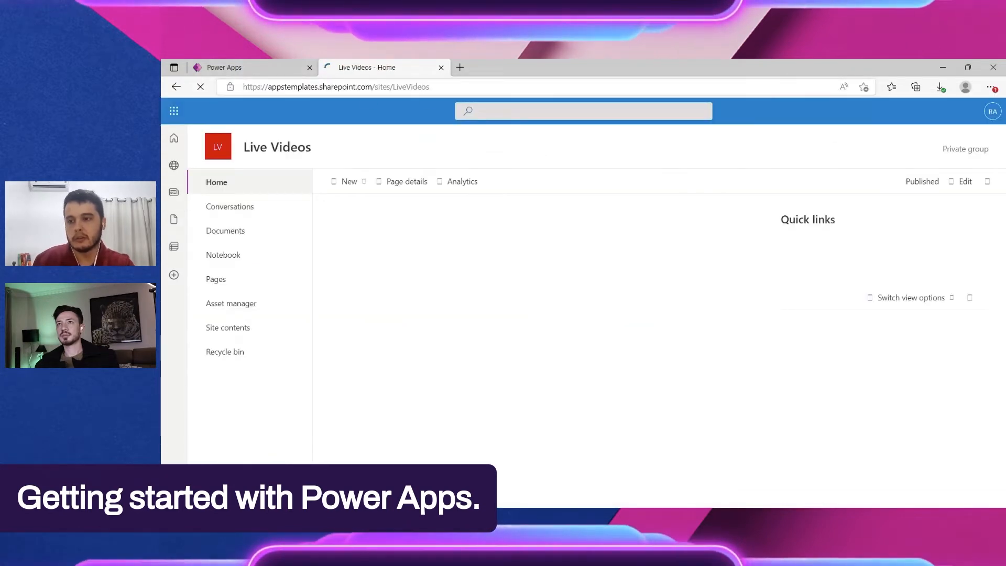
pyautogui.click(463, 88)
pyautogui.hotkey('ctrl', 'c')
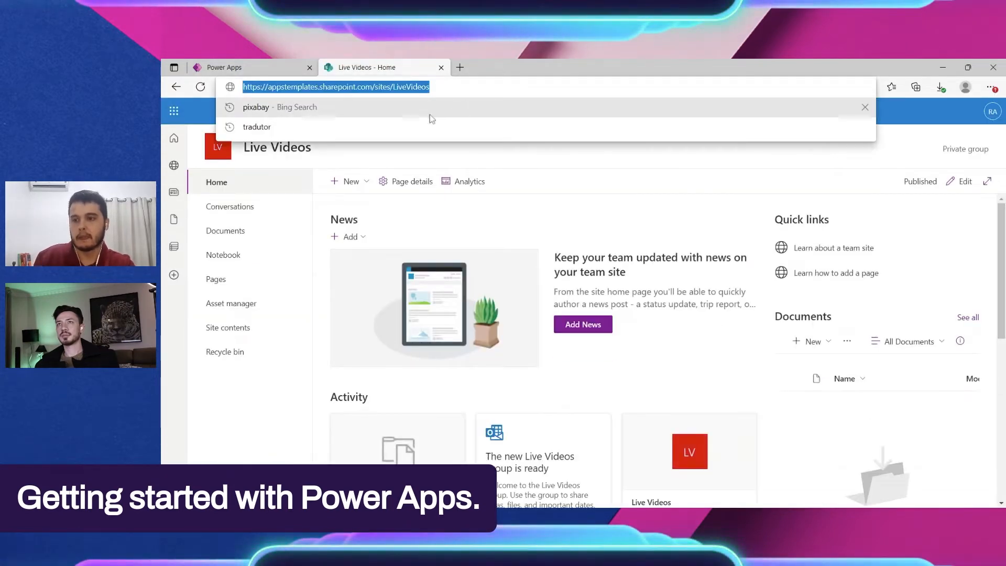
# Step: Return to Power Apps, connect to the copied SharePoint site address and add the Asset manager list as a data source
pyautogui.click(261, 74)
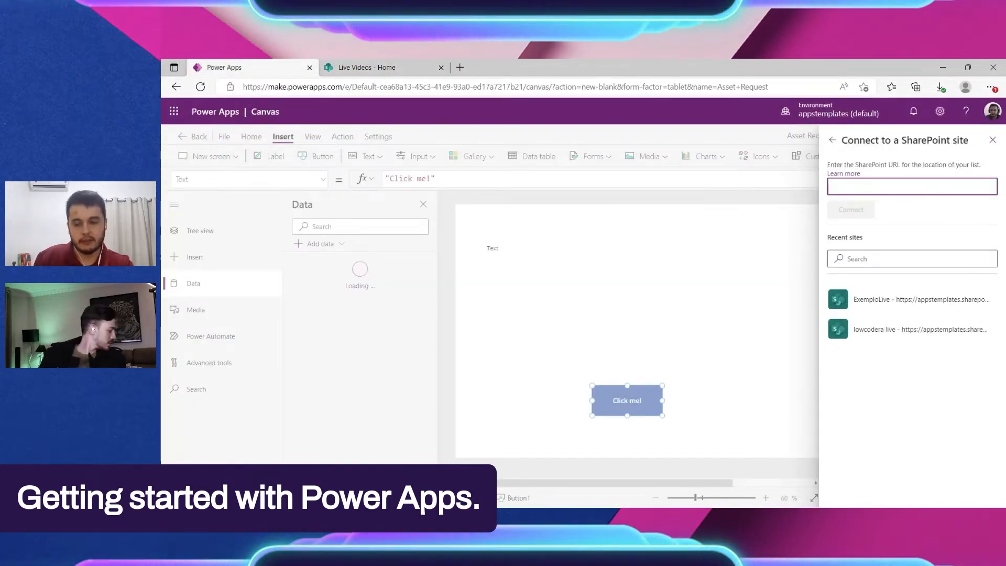
pyautogui.hotkey('ctrl', 'v')
pyautogui.click(858, 213)
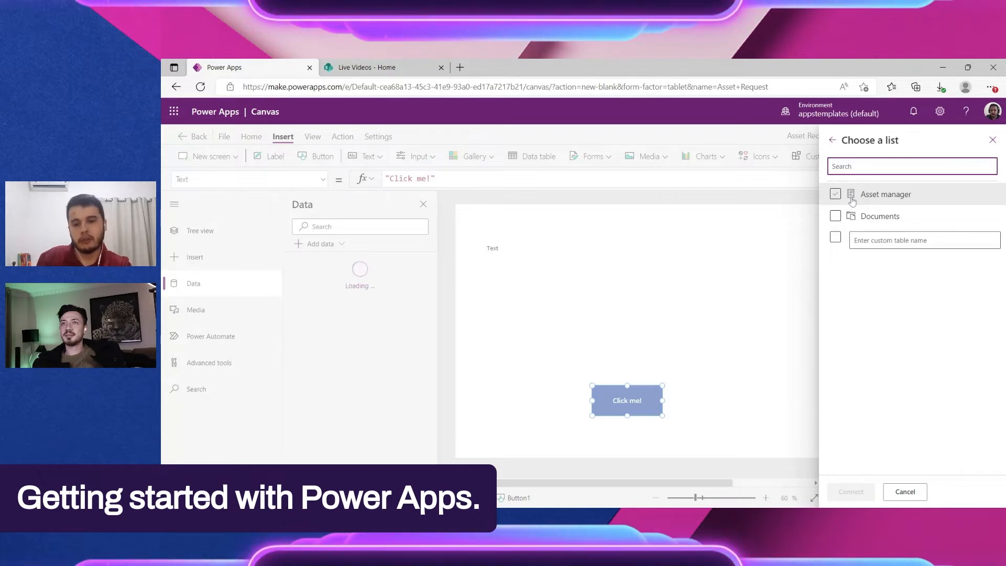
pyautogui.click(852, 199)
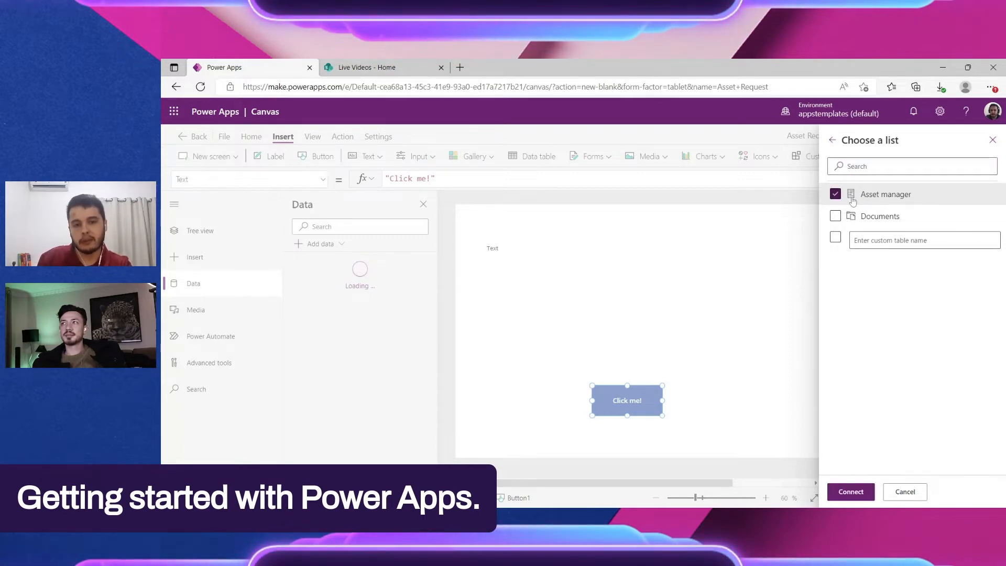
pyautogui.click(850, 492)
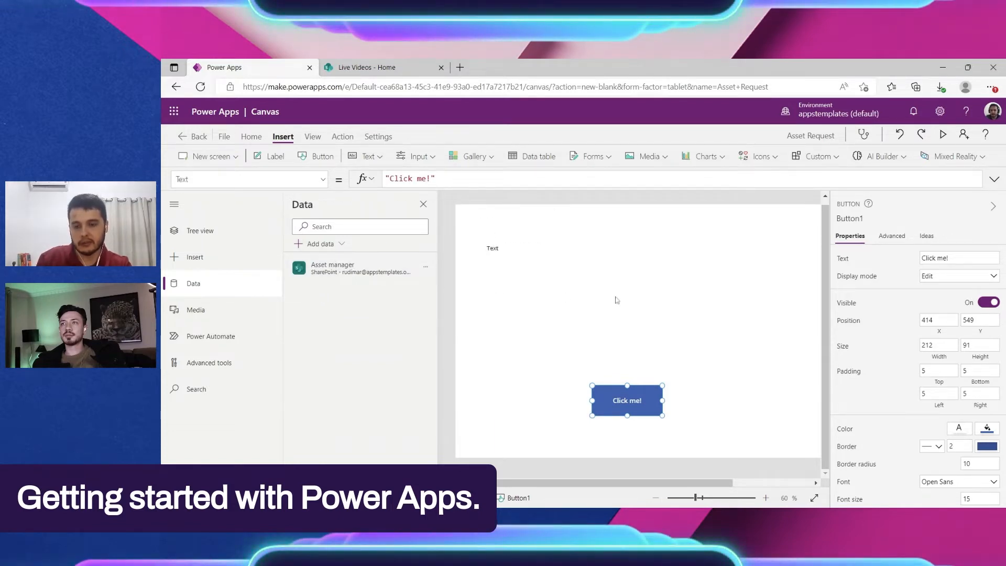
# Step: Move the "Click me!" button on Screen1 to about X 90, Y 619 and deselect it
pyautogui.scroll(-1, 687, 335)
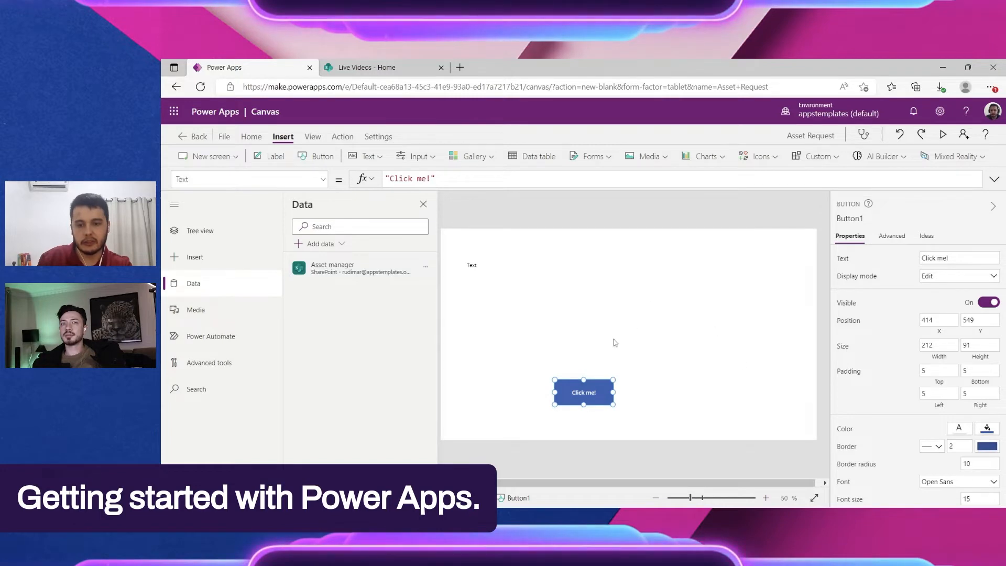
pyautogui.click(666, 303)
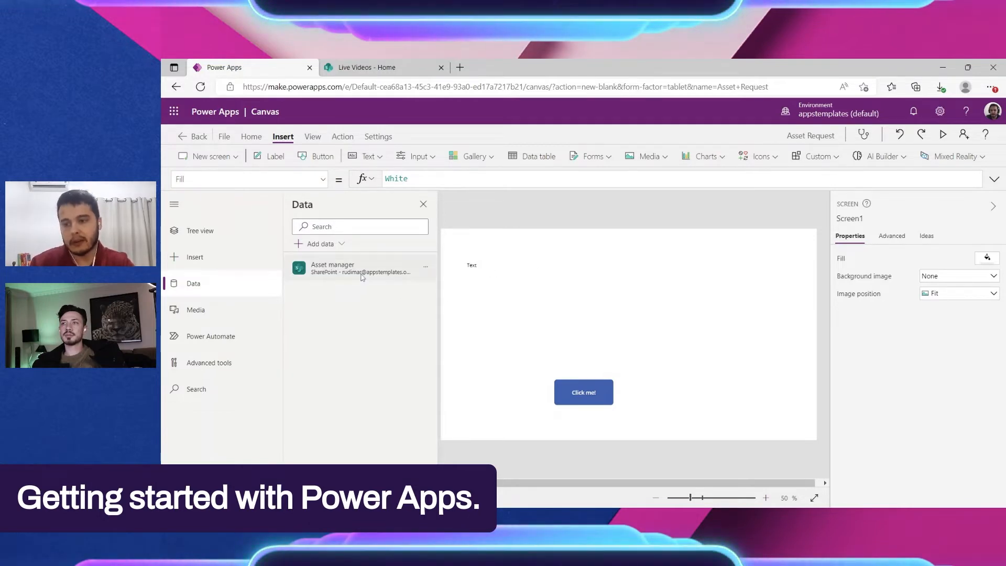
pyautogui.moveTo(416, 272)
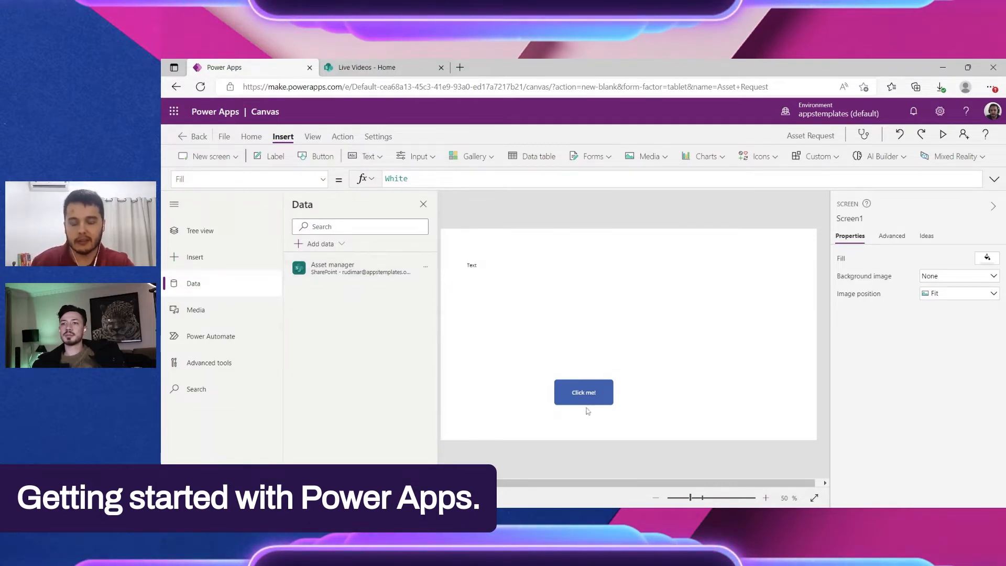
pyautogui.moveTo(553, 403); pyautogui.dragTo(463, 423)
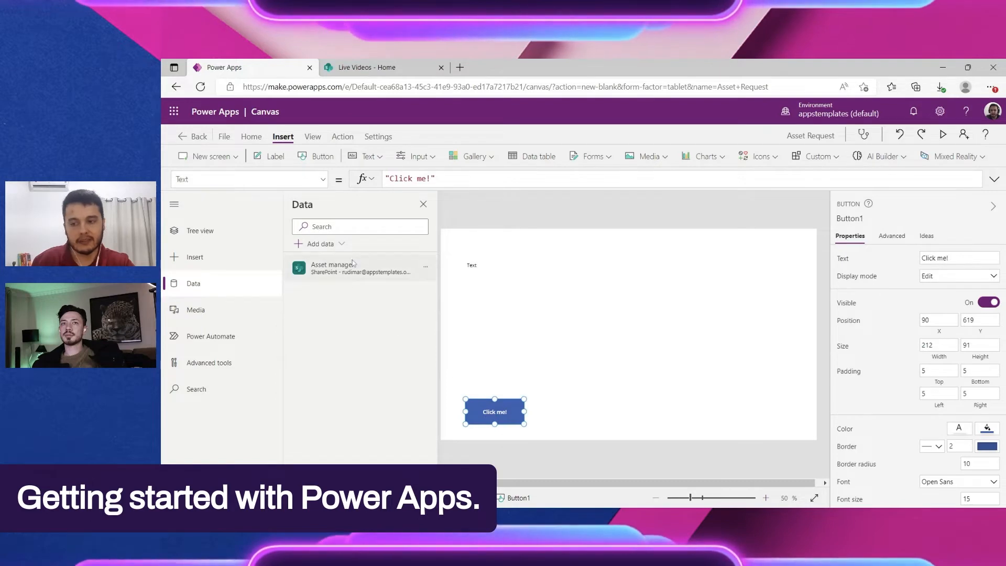
pyautogui.moveTo(359, 271)
pyautogui.click(603, 266)
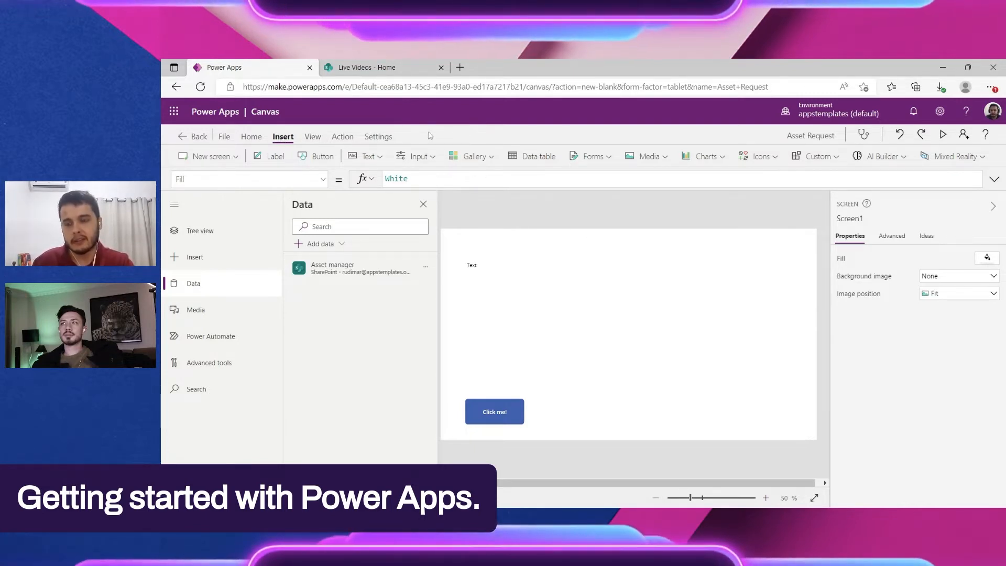
# Step: Insert a vertical gallery on Screen1, inspect its Items formula and its first title's Text formula, and select the whole gallery again
pyautogui.click(485, 155)
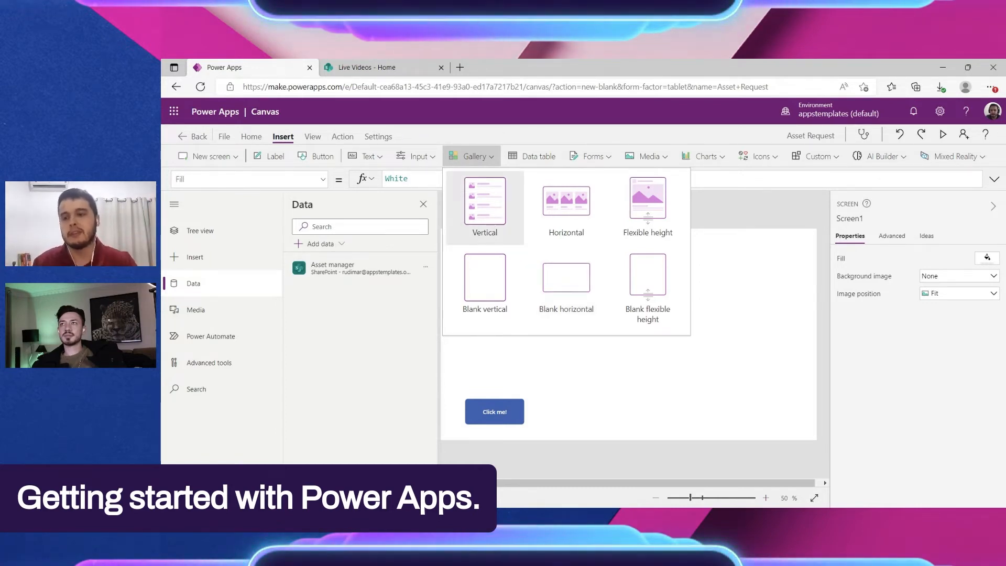
pyautogui.click(493, 206)
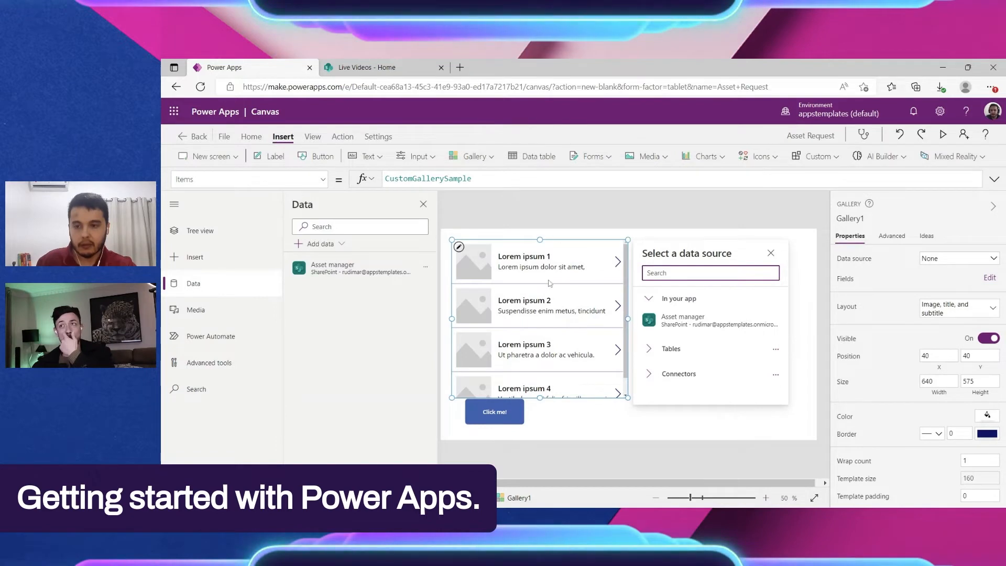
pyautogui.moveTo(385, 179); pyautogui.dragTo(472, 178)
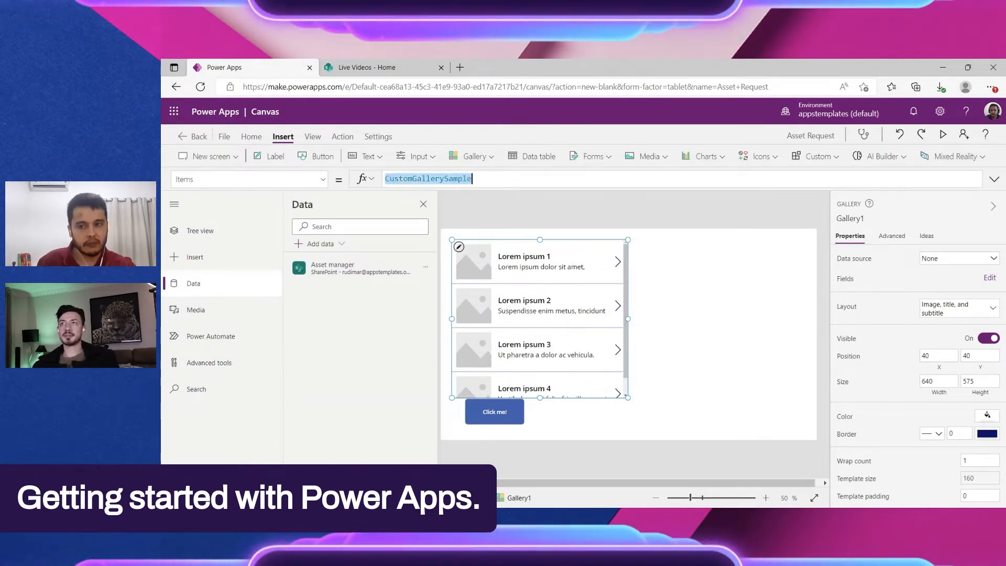
pyautogui.click(539, 266)
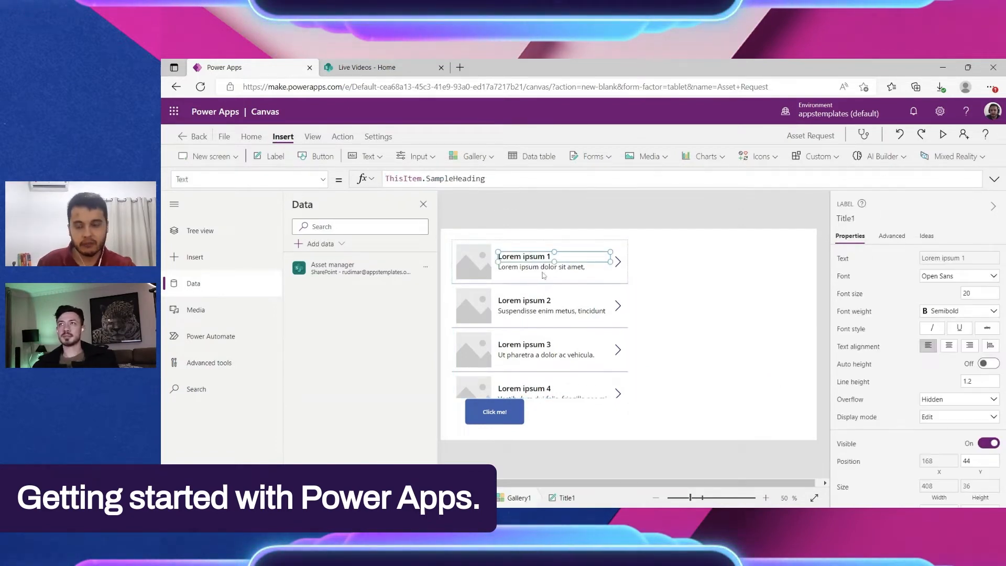
pyautogui.click(572, 365)
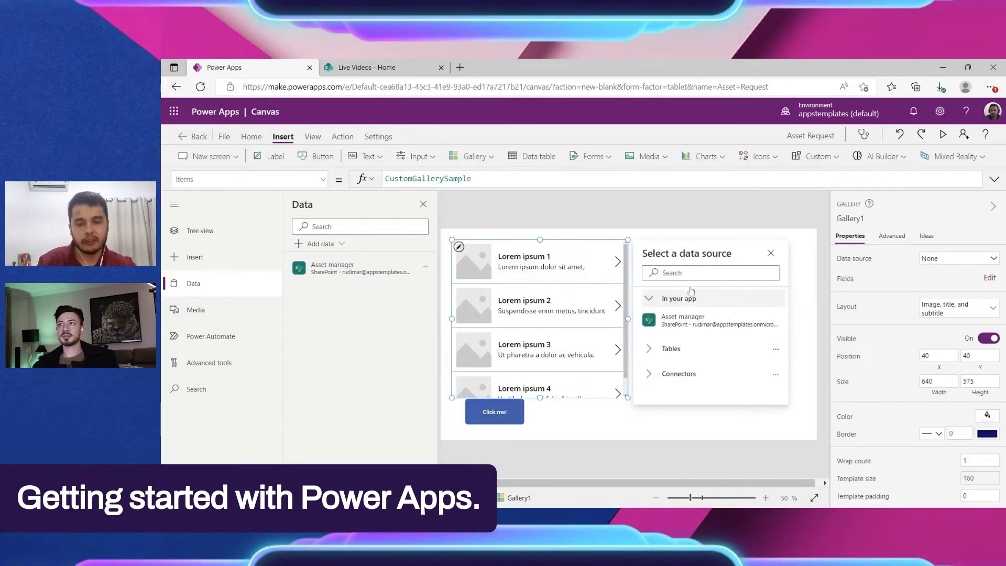
# Step: Set the gallery's data source to the Asset manager list
pyautogui.moveTo(710, 336)
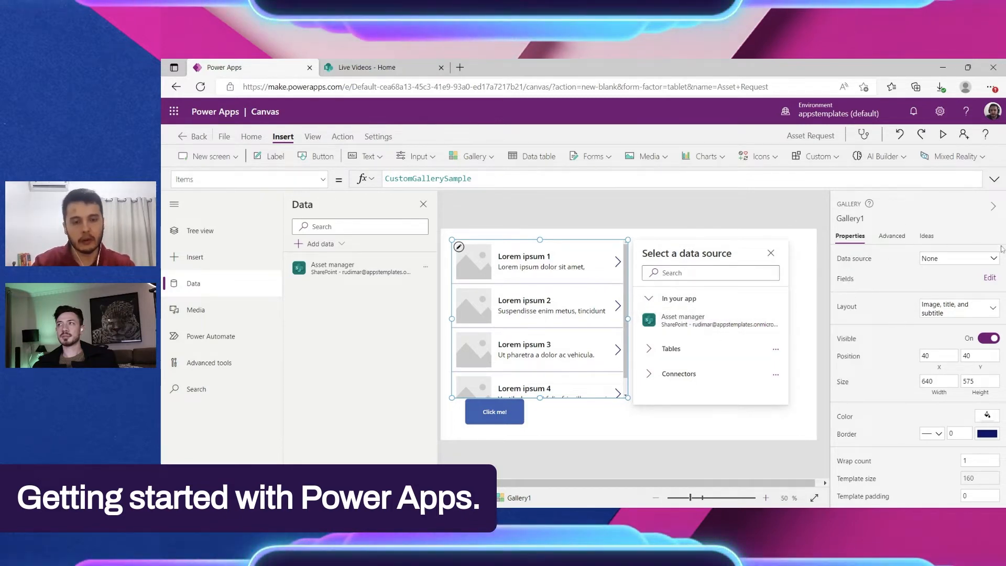
pyautogui.click(956, 258)
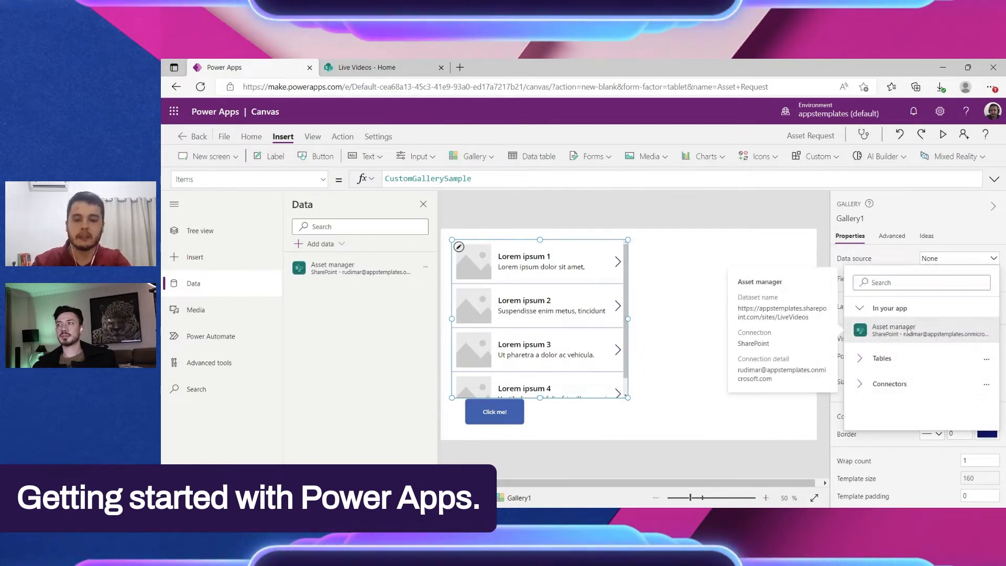
pyautogui.click(909, 330)
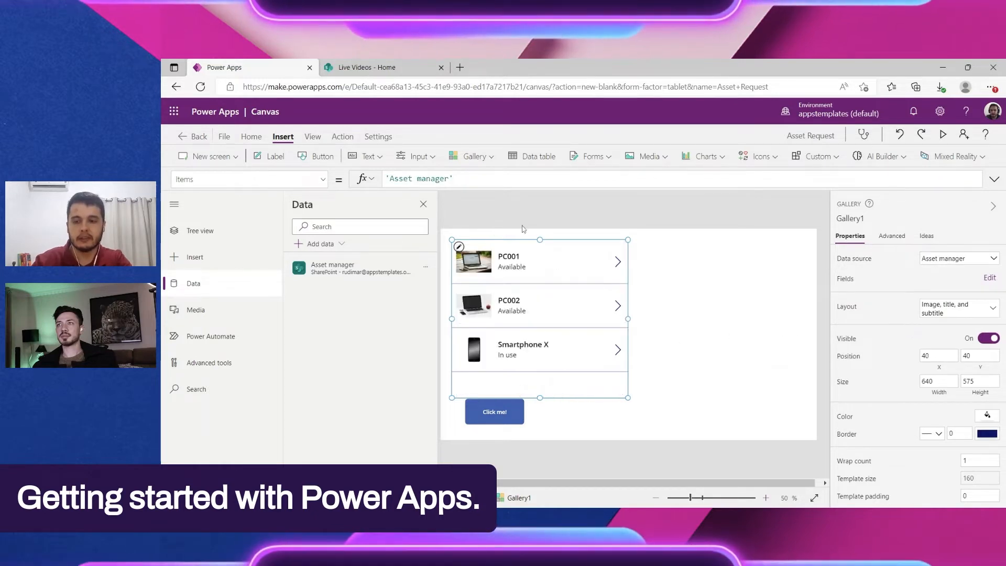
# Step: Move the gallery to the right side of Screen1 at about X 654, Y 57, and increase its height to about 671
pyautogui.moveTo(557, 383); pyautogui.dragTo(736, 390)
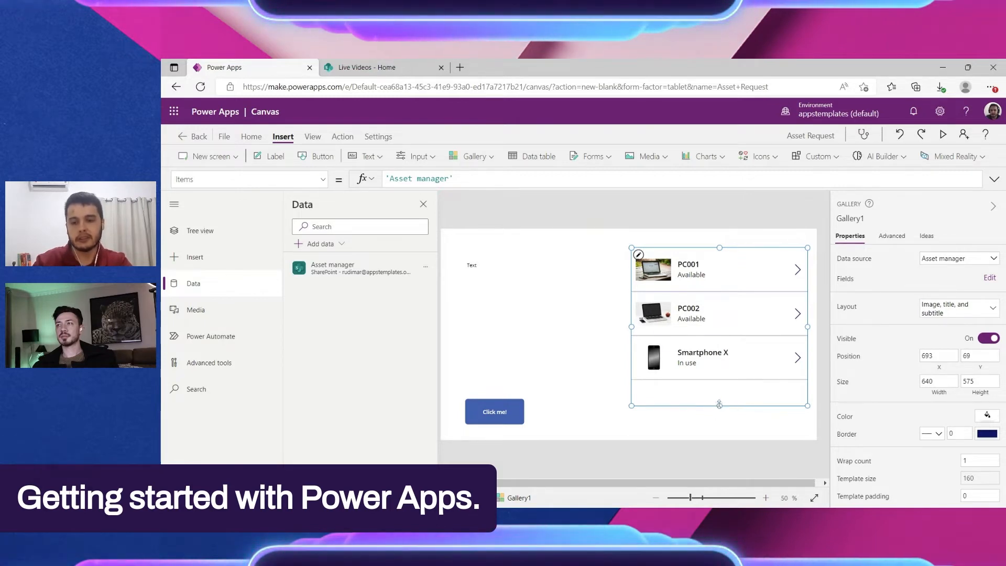
pyautogui.moveTo(719, 406)
pyautogui.mouseDown()
pyautogui.moveTo(720, 433)
pyautogui.moveTo(708, 413)
pyautogui.mouseUp()
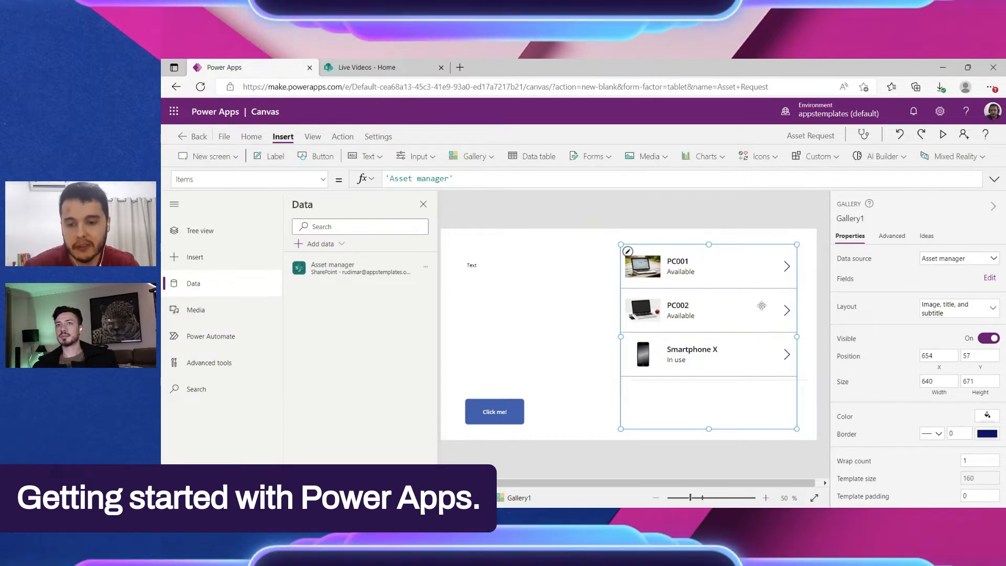
pyautogui.scroll(2, 801, 338)
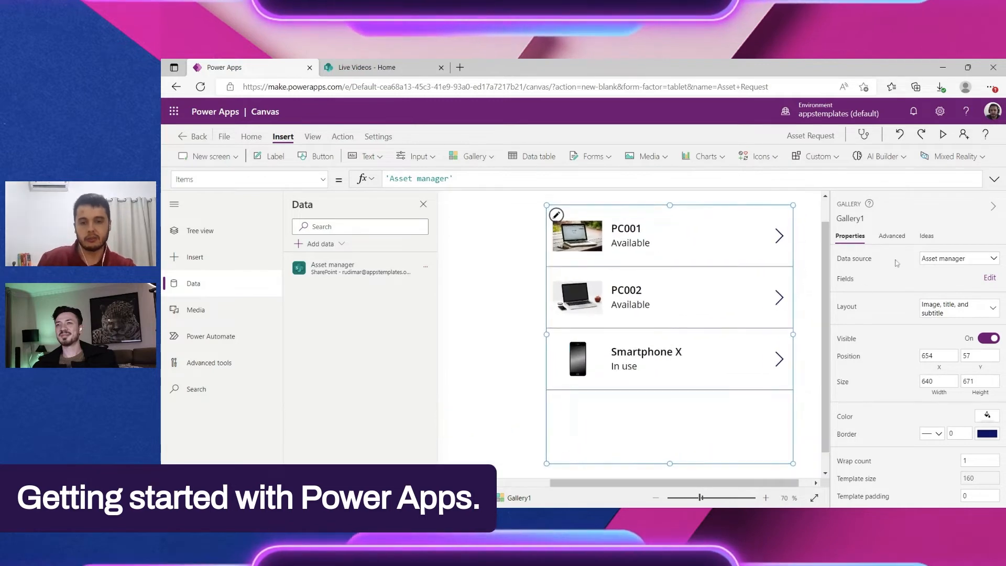
pyautogui.click(990, 210)
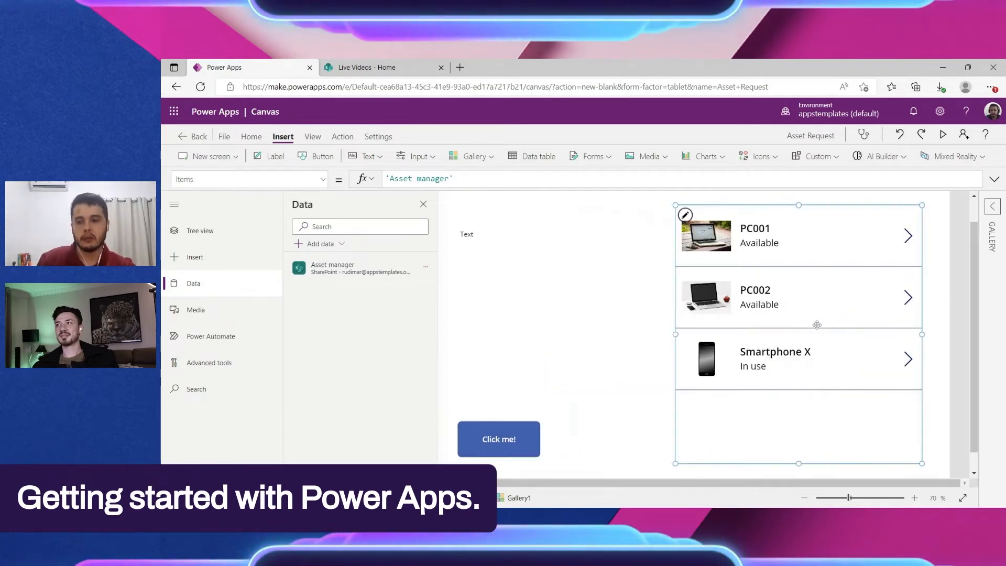
pyautogui.scroll(-1, 579, 330)
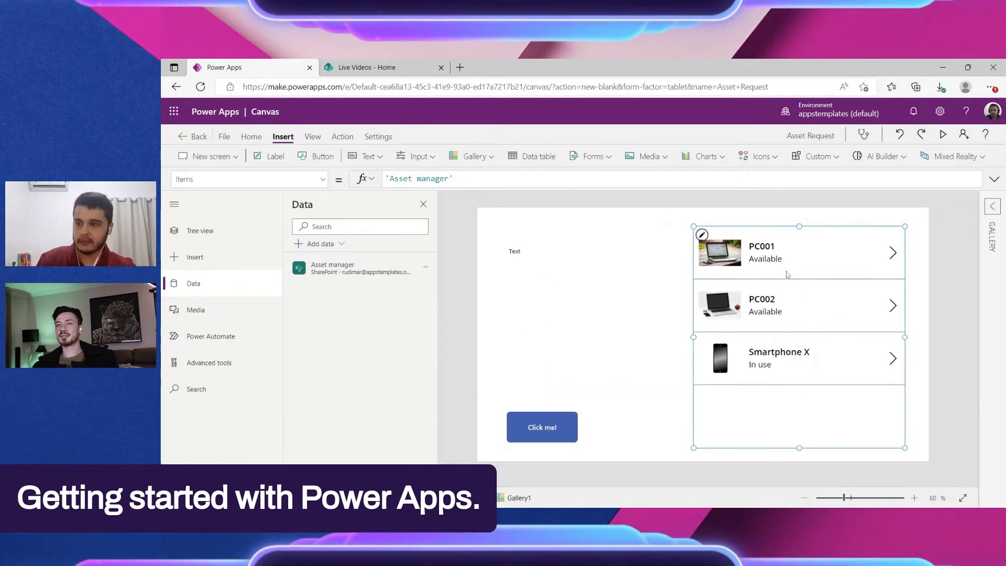
# Step: Inspect the formulas behind the subtitle, image and title in the gallery's first item
pyautogui.click(801, 257)
pyautogui.click(798, 385)
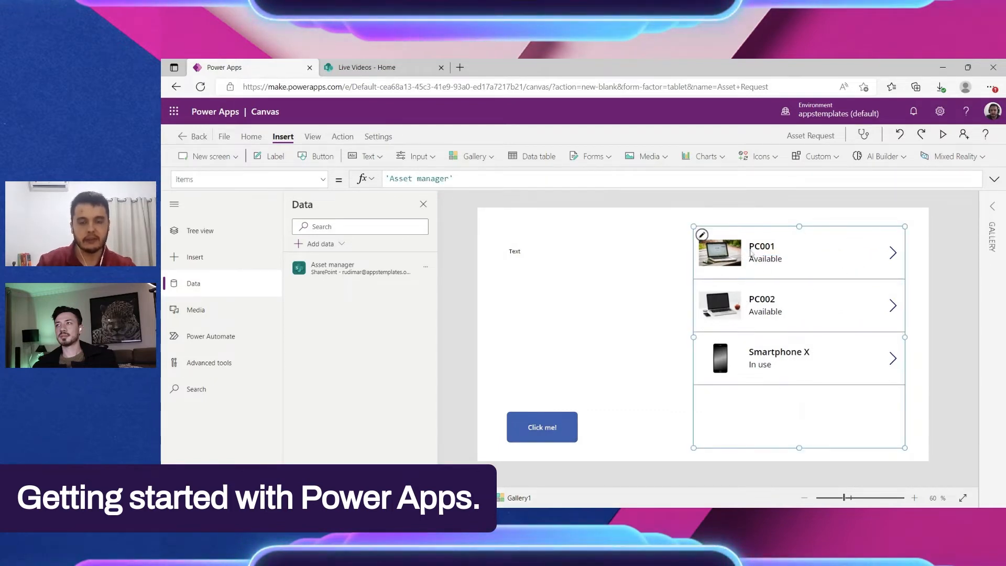
pyautogui.click(772, 269)
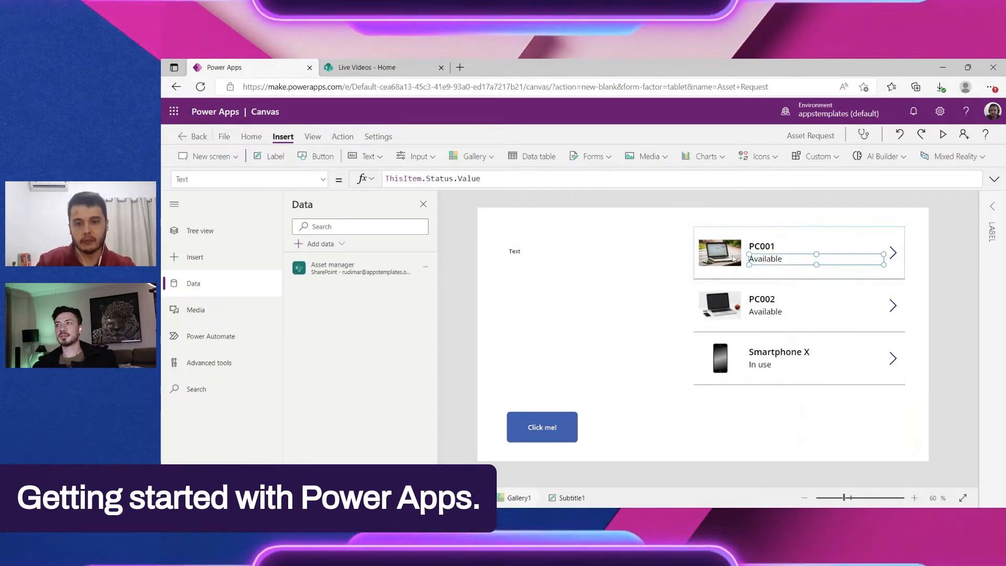
pyautogui.click(739, 253)
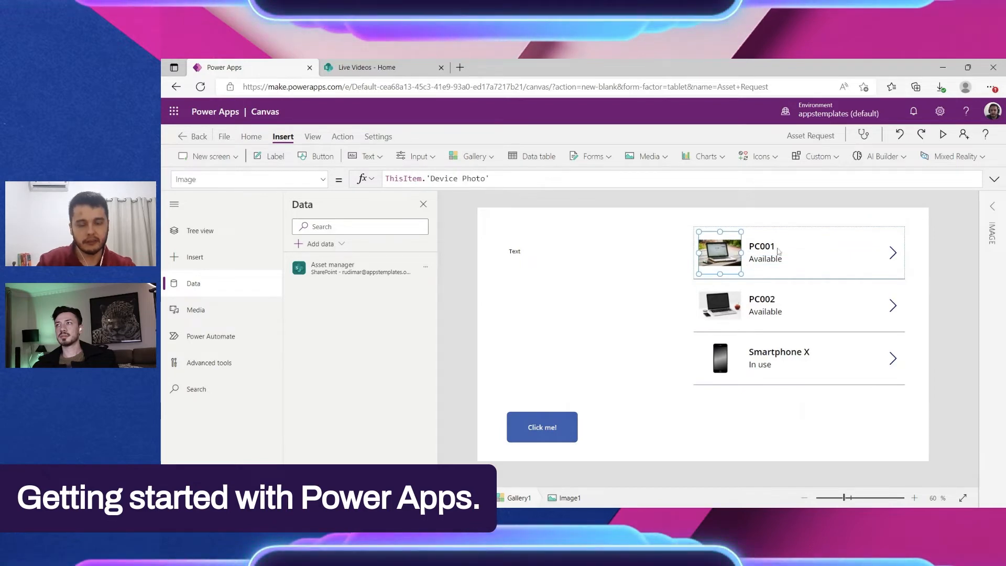
pyautogui.click(750, 253)
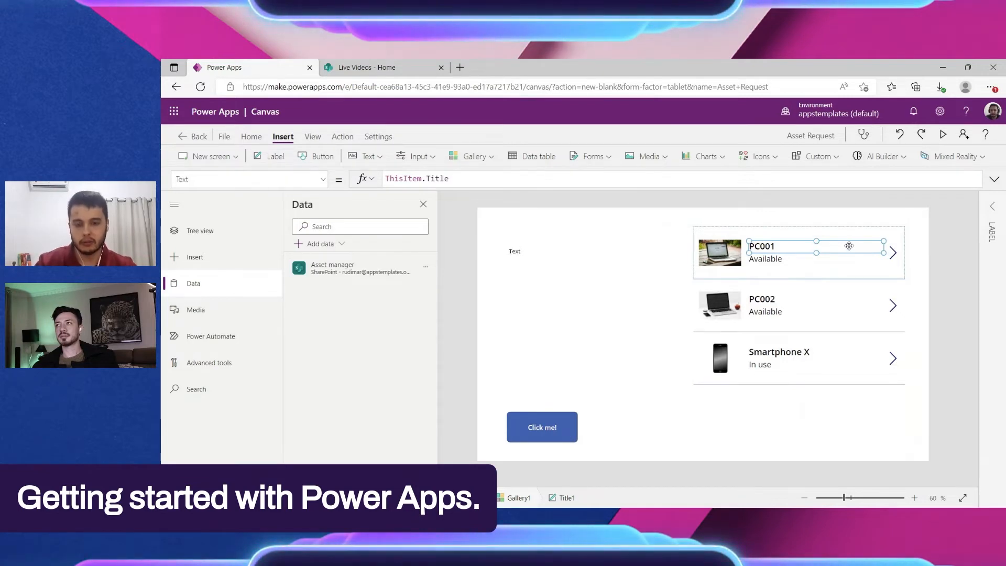
# Step: Nudge the image in the gallery's first item slightly right and shift the whole gallery slightly down
pyautogui.moveTo(727, 259)
pyautogui.mouseDown()
pyautogui.moveTo(822, 263)
pyautogui.moveTo(734, 262)
pyautogui.mouseUp()
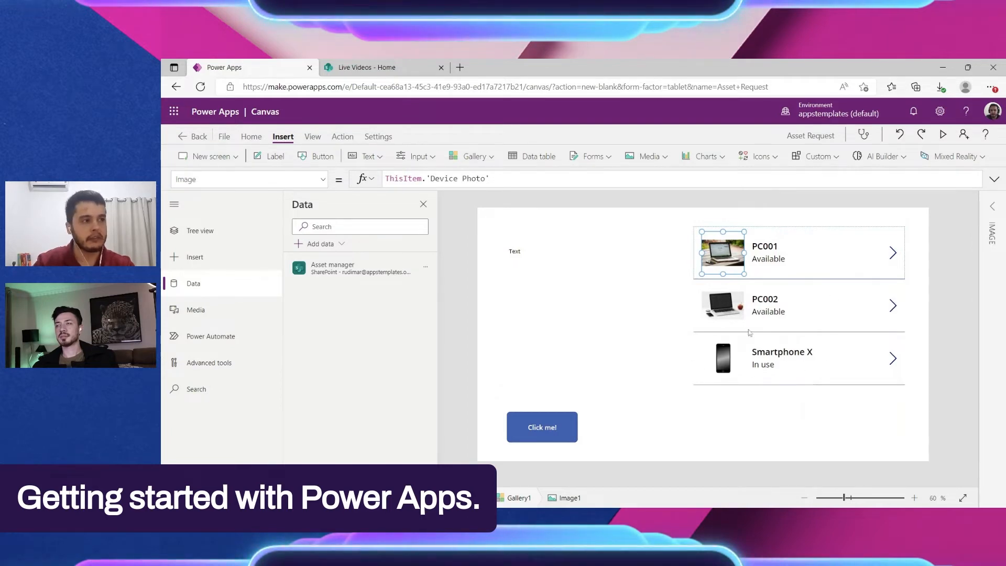
pyautogui.click(768, 330)
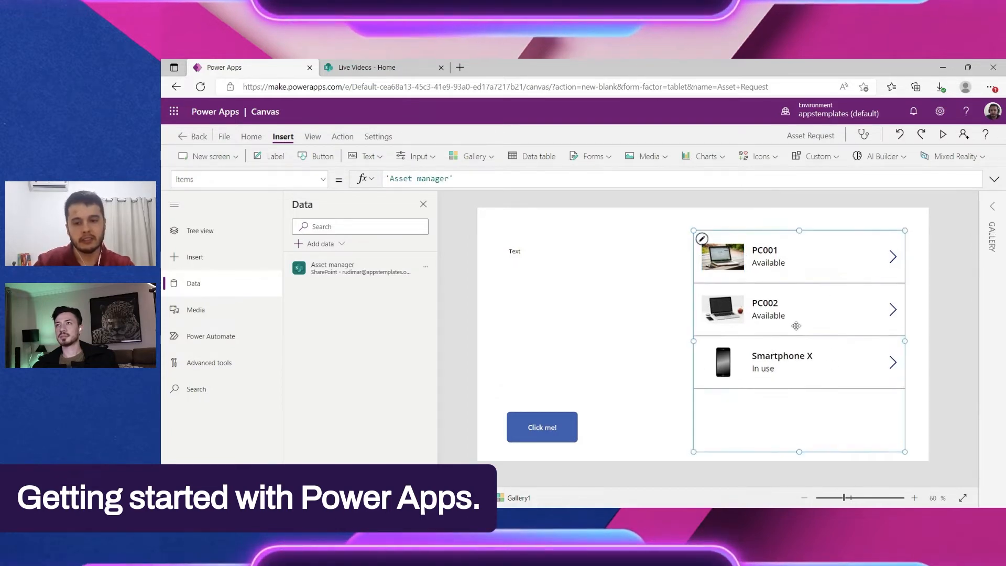
pyautogui.click(764, 267)
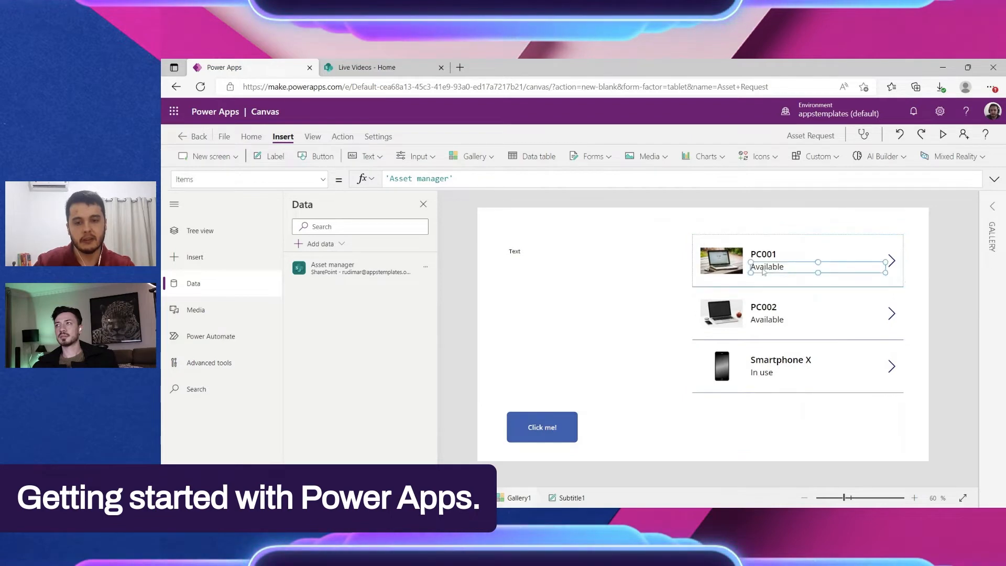
pyautogui.click(834, 394)
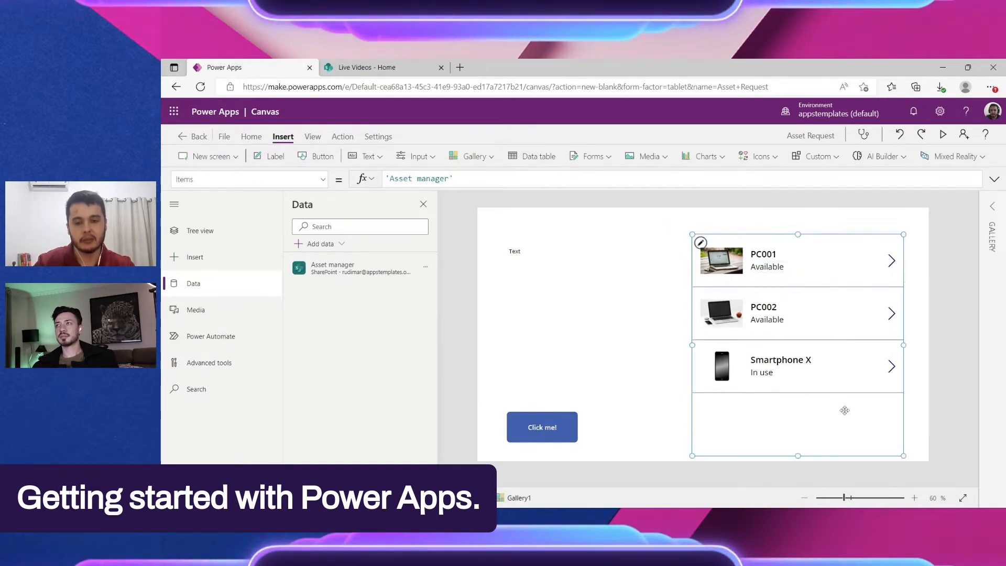
# Step: Raise the title slightly in the gallery's first item, widen the image beside it and deselect the gallery
pyautogui.click(757, 255)
pyautogui.click(781, 268)
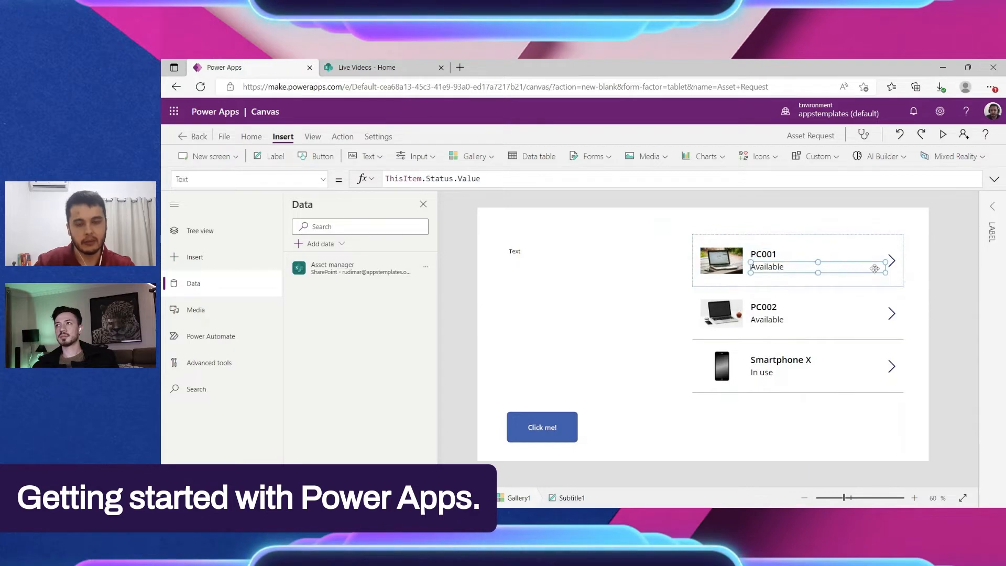
pyautogui.click(770, 250)
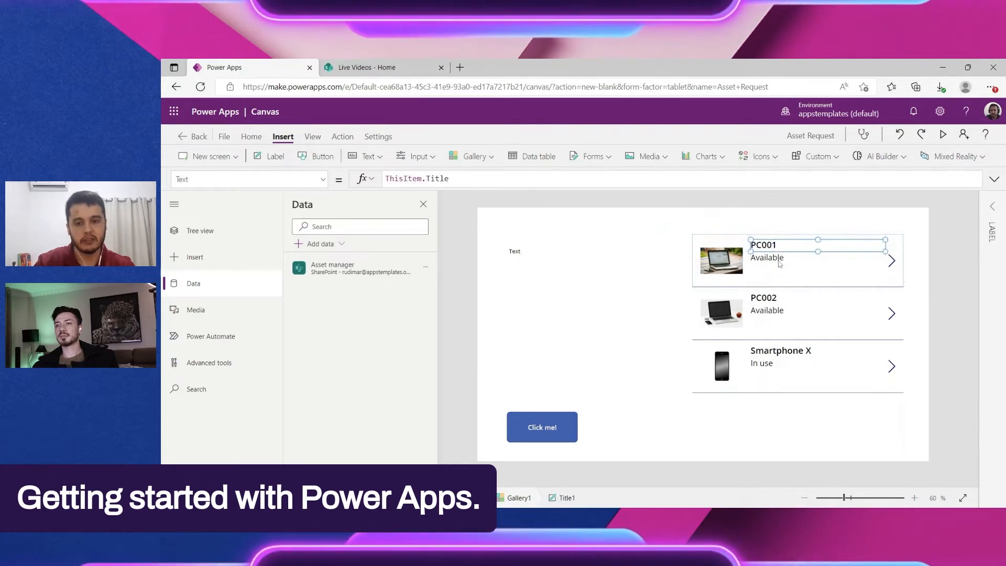
pyautogui.click(739, 277)
pyautogui.moveTo(743, 281); pyautogui.dragTo(754, 281)
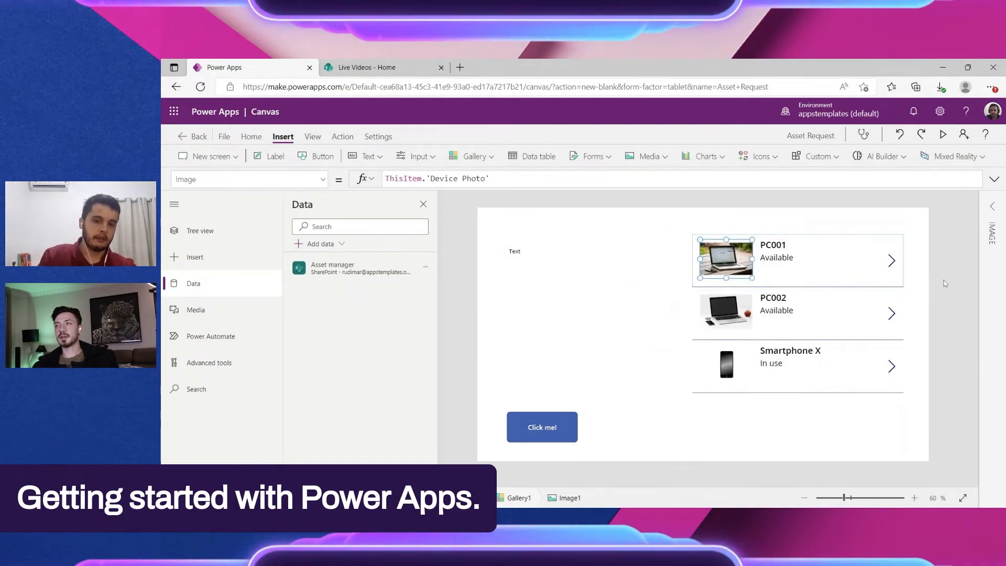
pyautogui.click(976, 328)
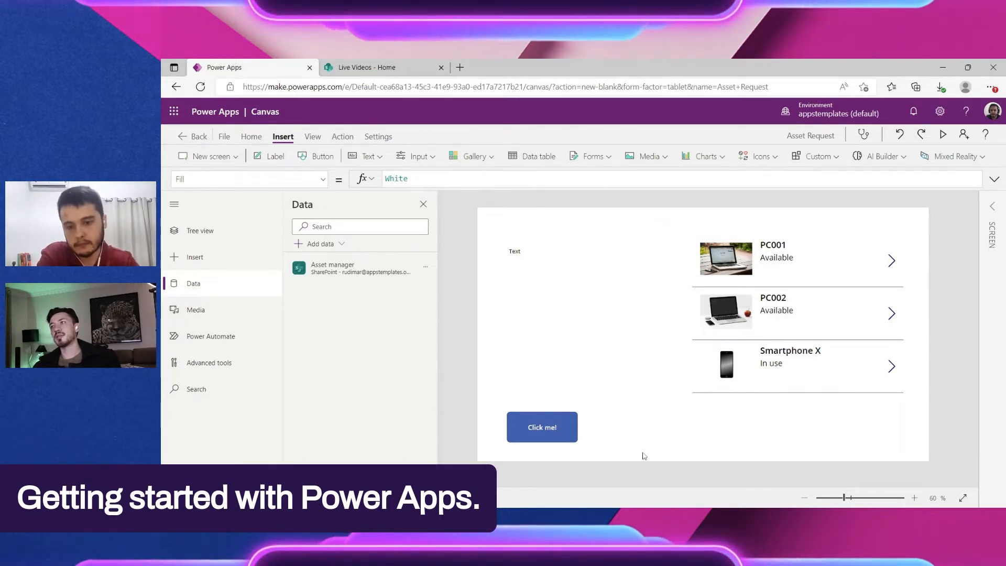
# Step: Move the gallery left, shrink it into the lower middle of Screen1, and place the Text label just above the "Click me!" button
pyautogui.moveTo(788, 418); pyautogui.dragTo(705, 413)
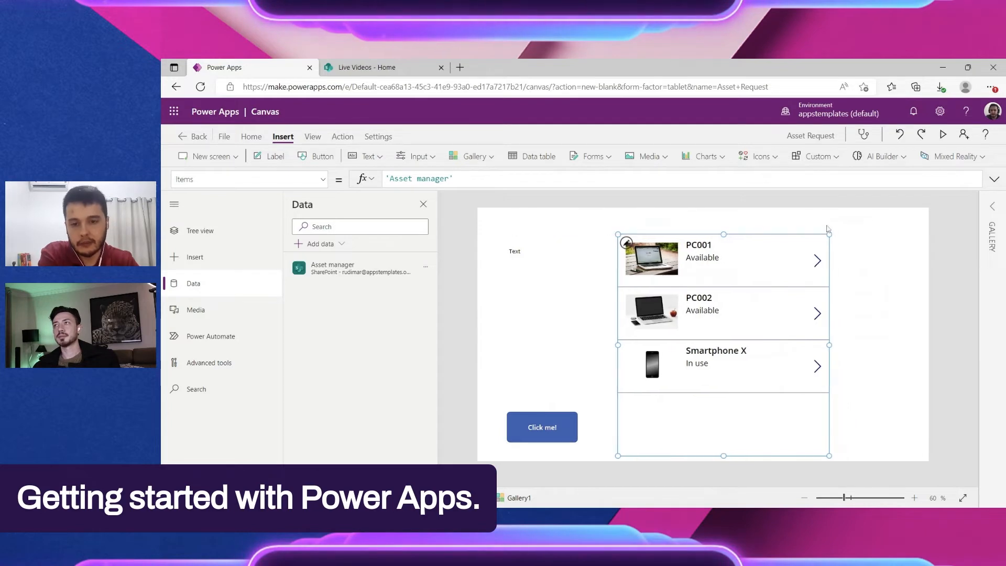
pyautogui.moveTo(829, 234); pyautogui.dragTo(784, 325)
pyautogui.moveTo(515, 251); pyautogui.dragTo(513, 358)
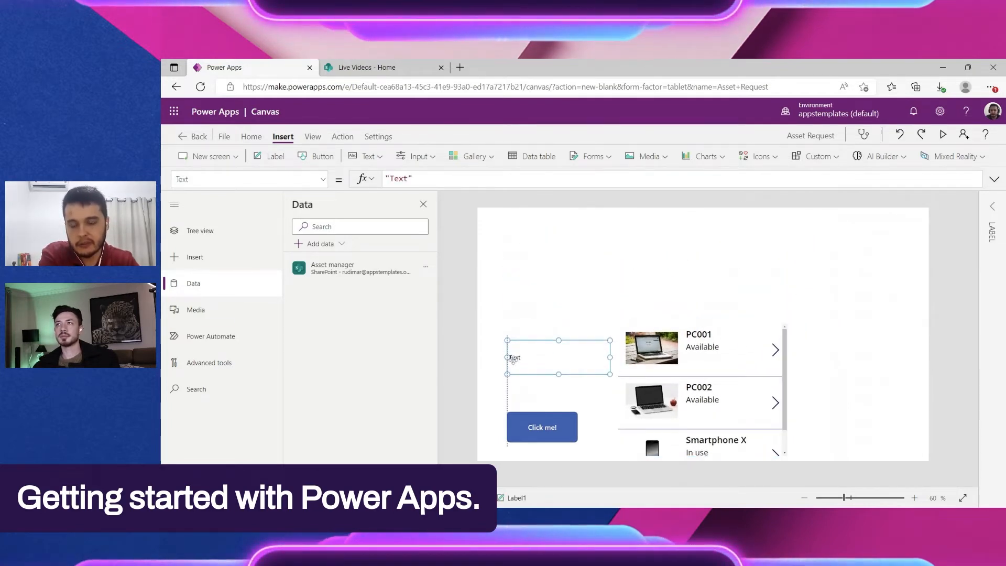
pyautogui.click(548, 224)
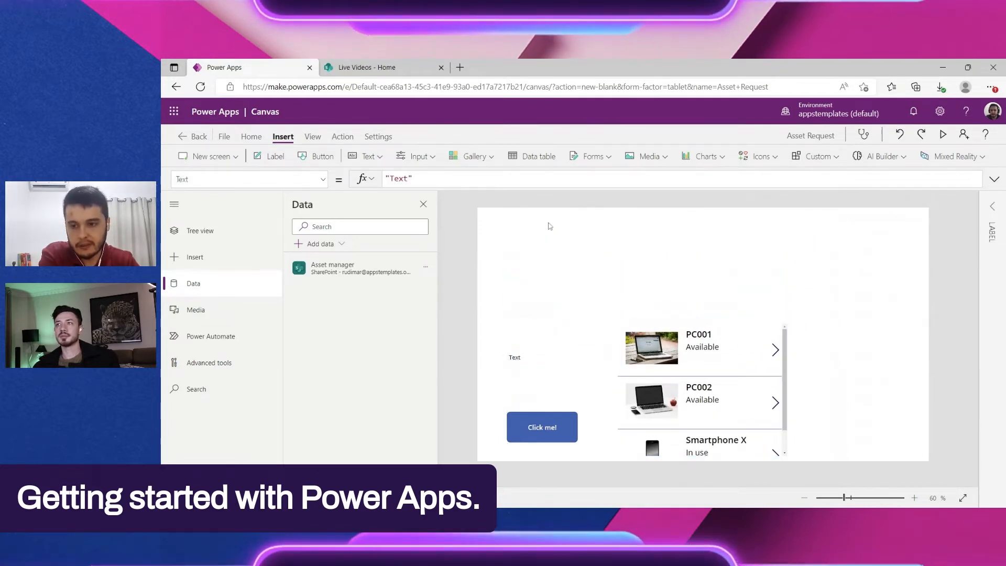
# Step: Insert a data table connected to the Asset manager list and stretch it across the full width at the top of Screen1
pyautogui.click(524, 157)
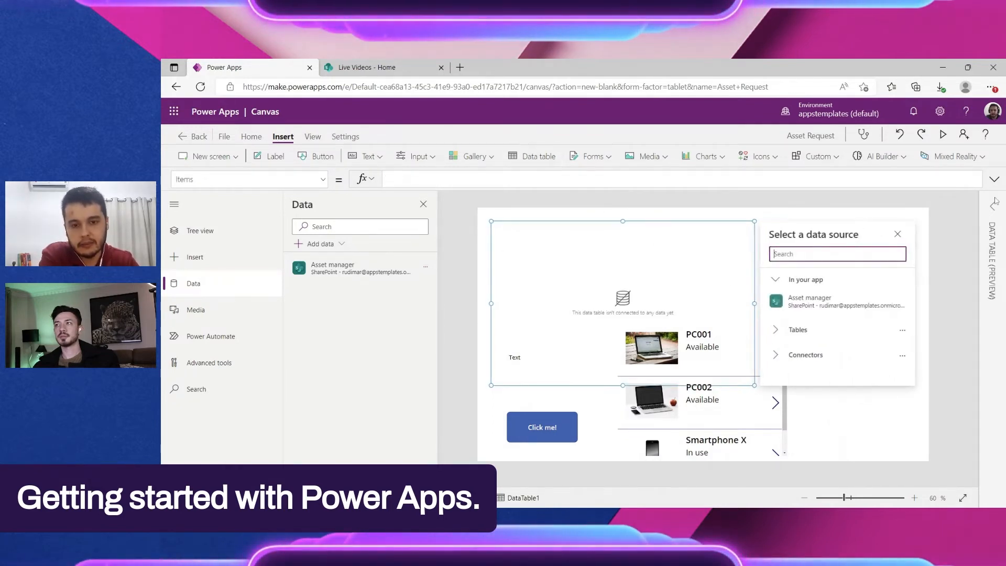
pyautogui.click(836, 303)
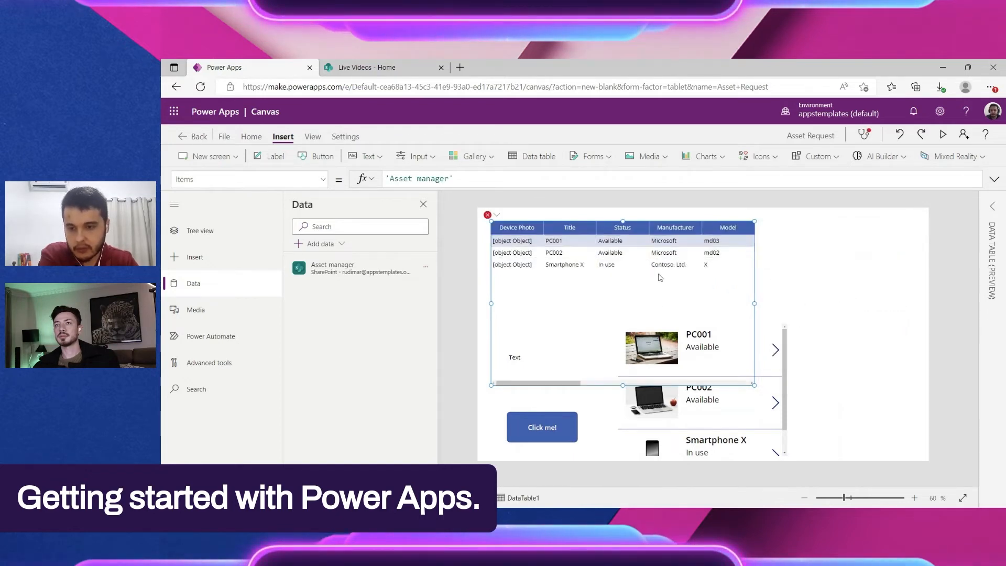
pyautogui.moveTo(758, 371); pyautogui.dragTo(944, 297)
pyautogui.moveTo(567, 293); pyautogui.dragTo(554, 279)
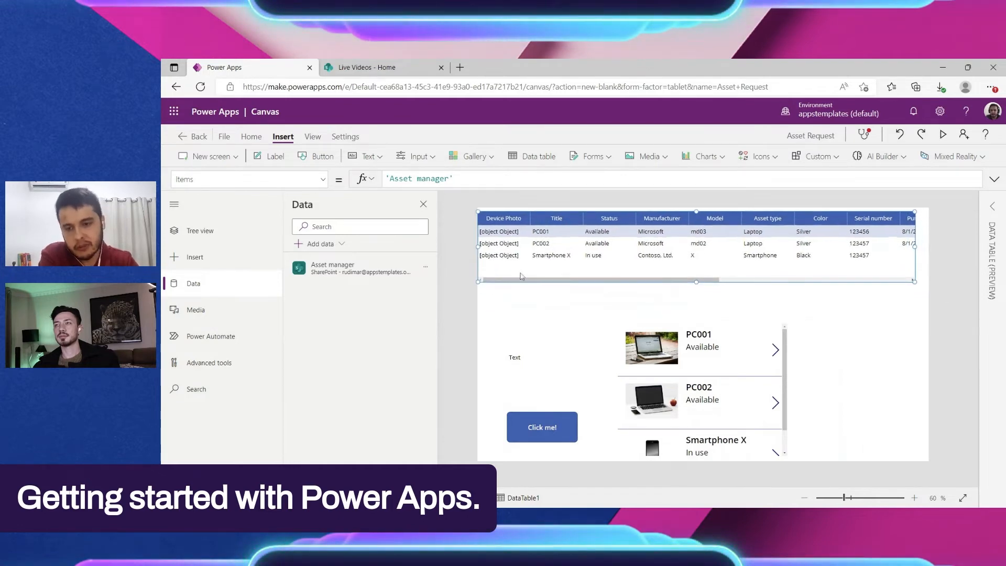
pyautogui.moveTo(914, 276); pyautogui.dragTo(928, 287)
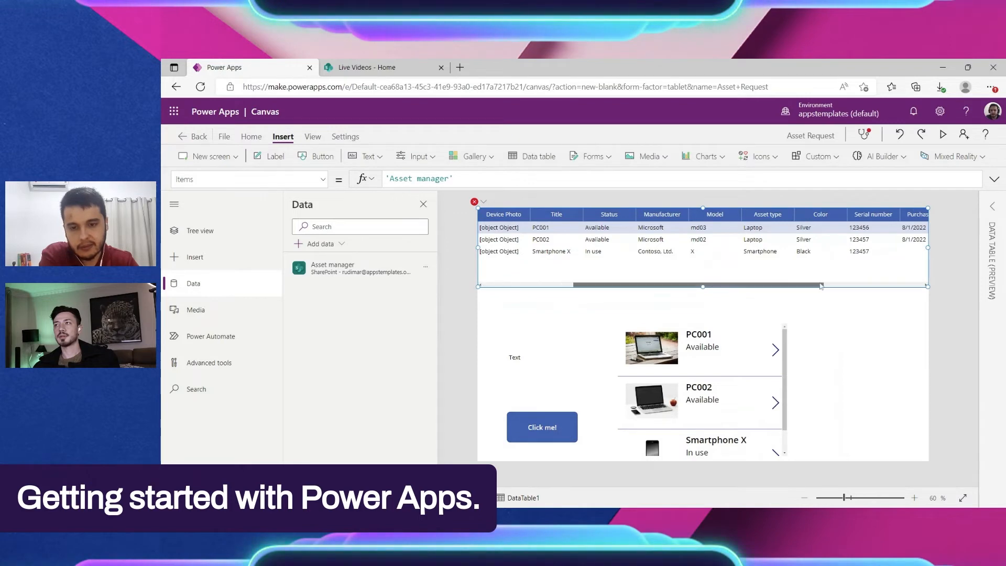
# Step: Browse the data table's columns and inspect the Device Photo column's Text formula
pyautogui.moveTo(821, 285); pyautogui.dragTo(600, 289)
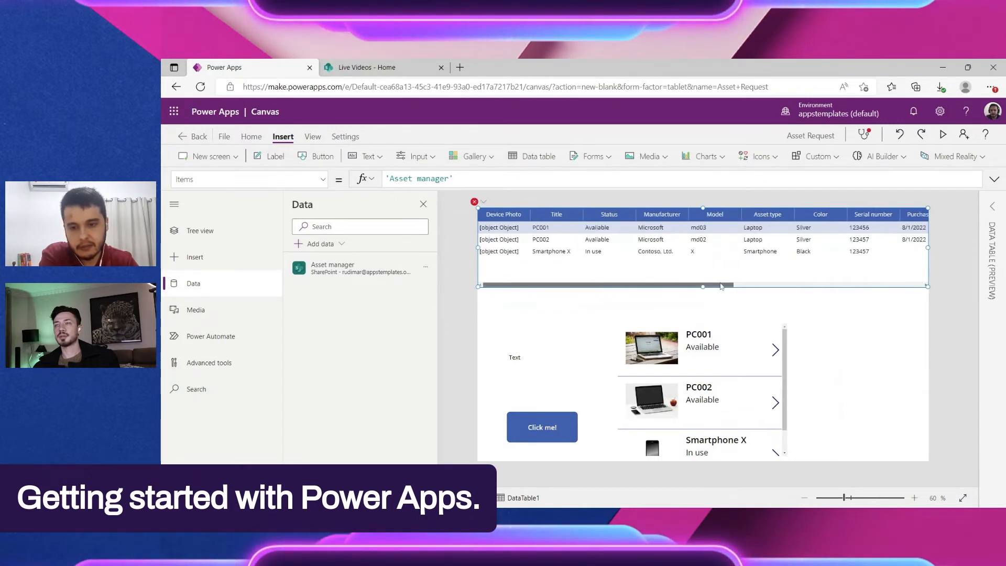
pyautogui.moveTo(720, 286); pyautogui.dragTo(564, 298)
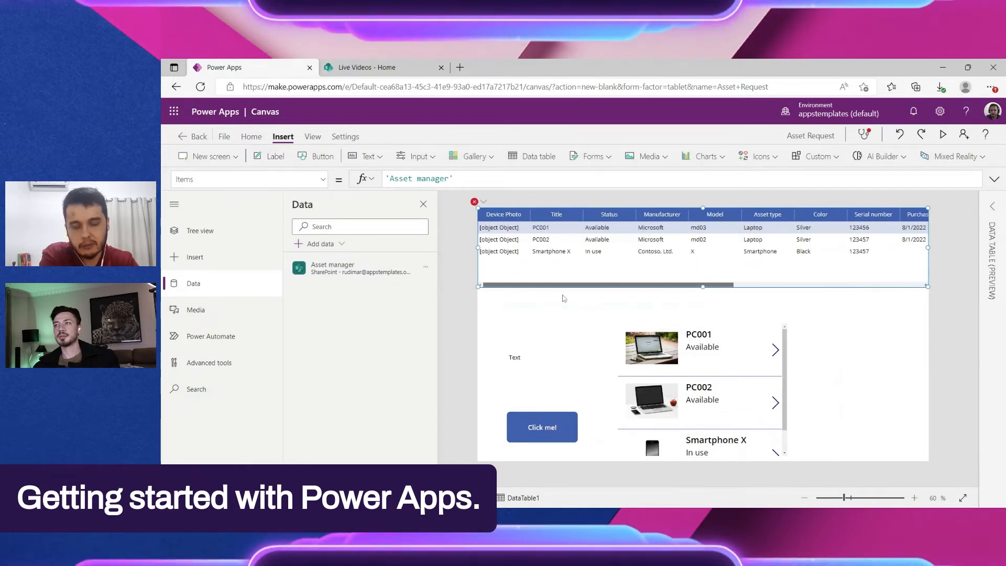
pyautogui.click(494, 227)
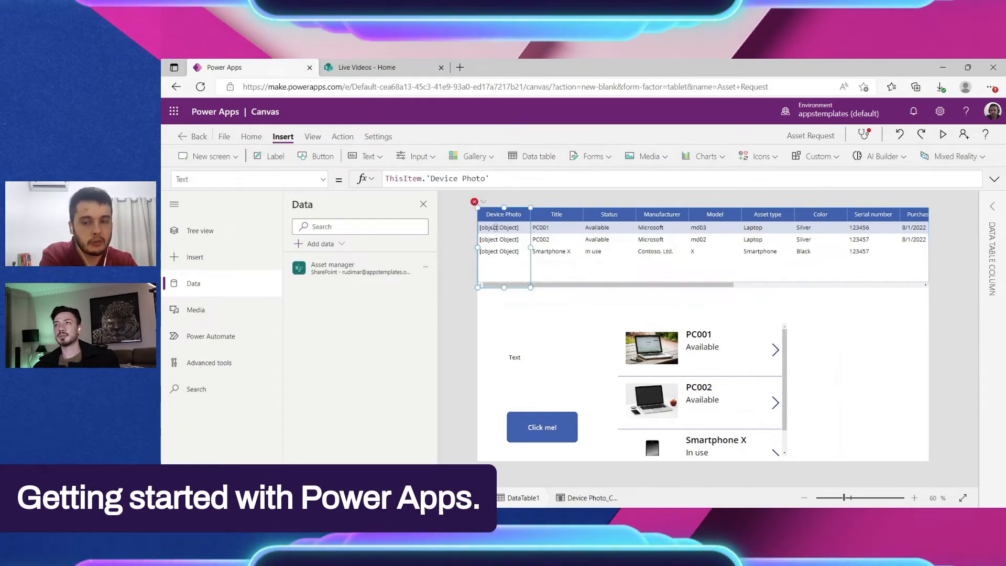
# Step: Move the arrow icon in the gallery's first item slightly up and to the left
pyautogui.click(774, 350)
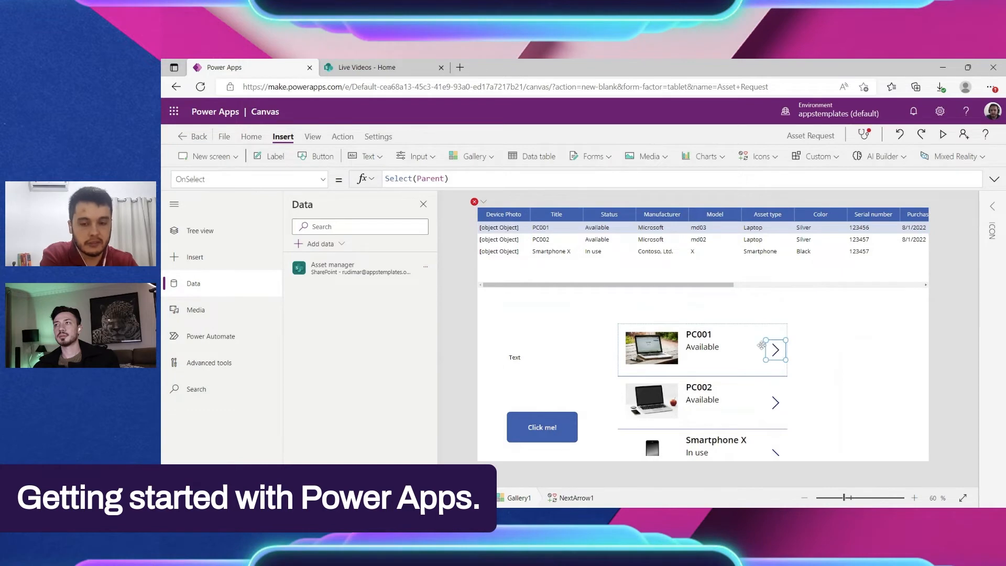
pyautogui.moveTo(774, 349); pyautogui.dragTo(762, 338)
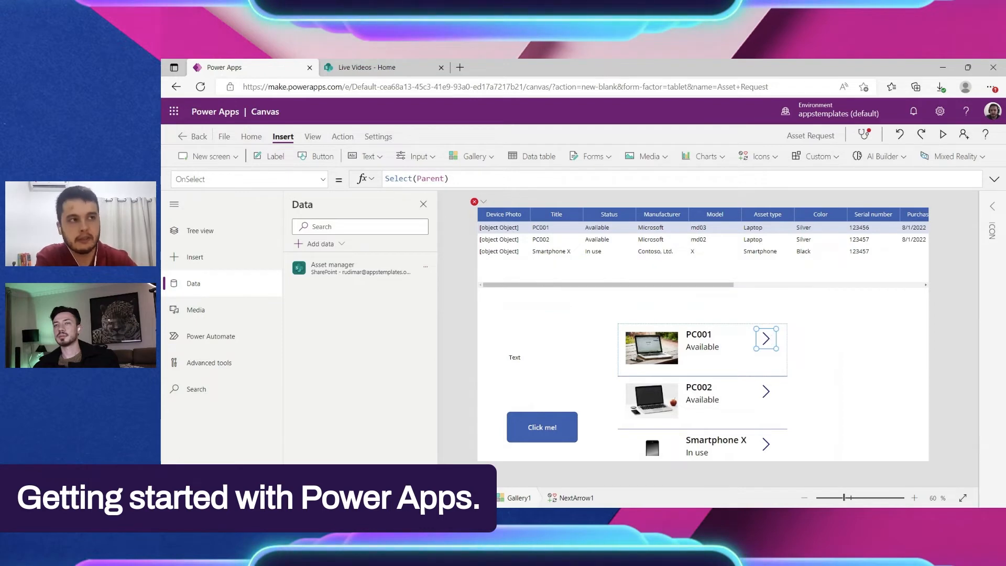
# Step: Inspect the Manufacturer, Device Photo and Title columns, then compare the Items formulas of the data table and the gallery
pyautogui.click(663, 230)
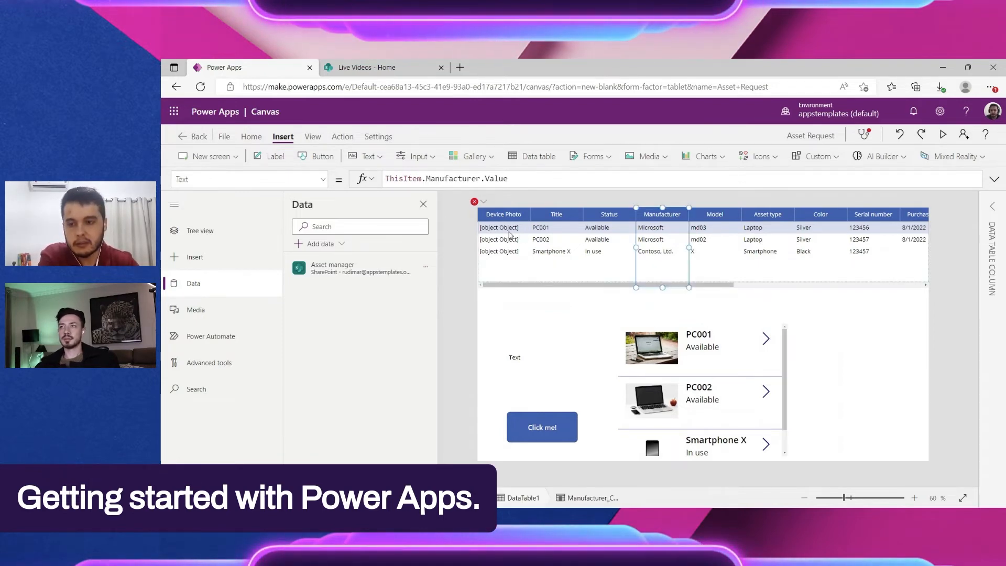
pyautogui.click(509, 234)
pyautogui.click(556, 237)
pyautogui.click(650, 288)
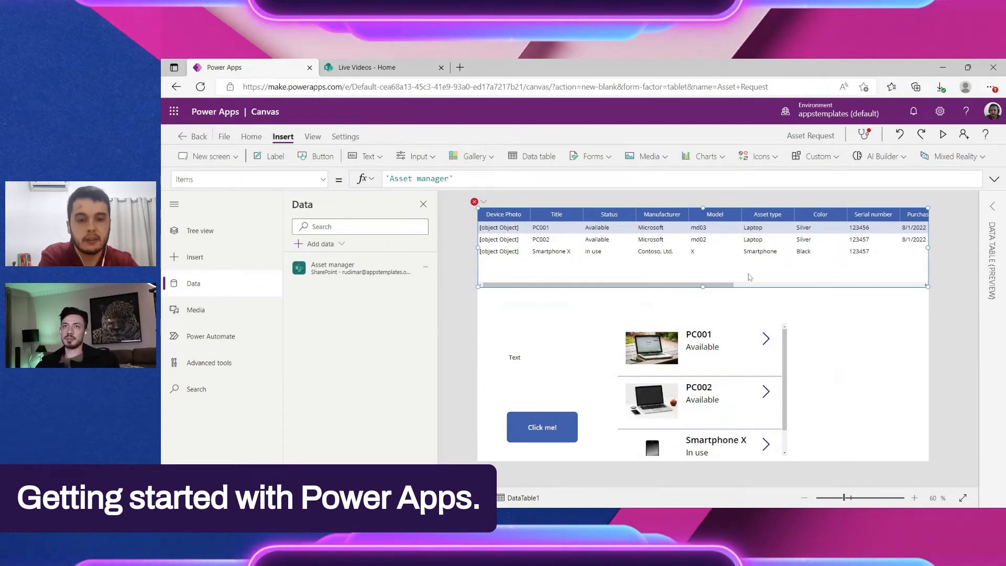
pyautogui.click(705, 395)
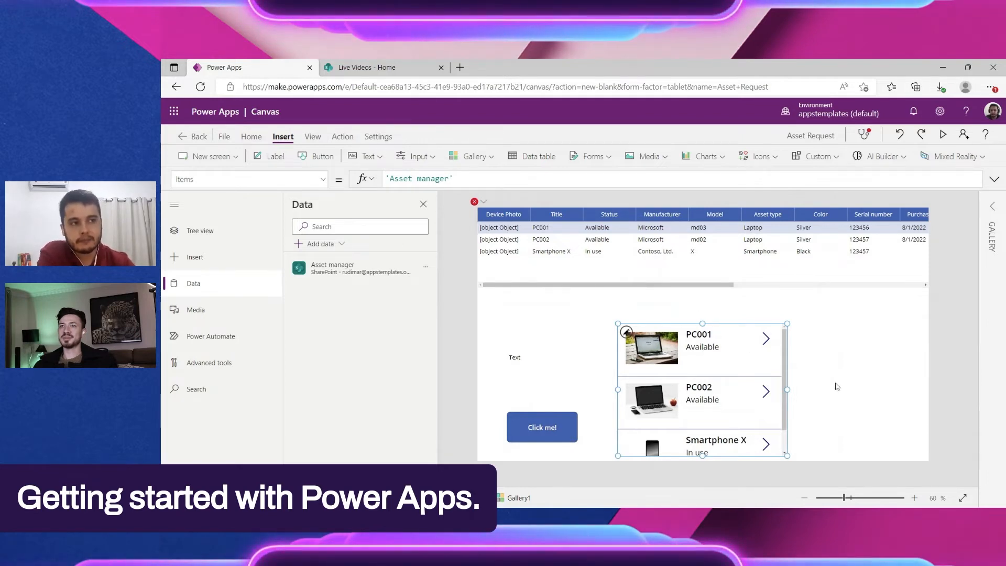
# Step: Move the gallery directly below the data table and stretch it across the full width of Screen1
pyautogui.click(870, 285)
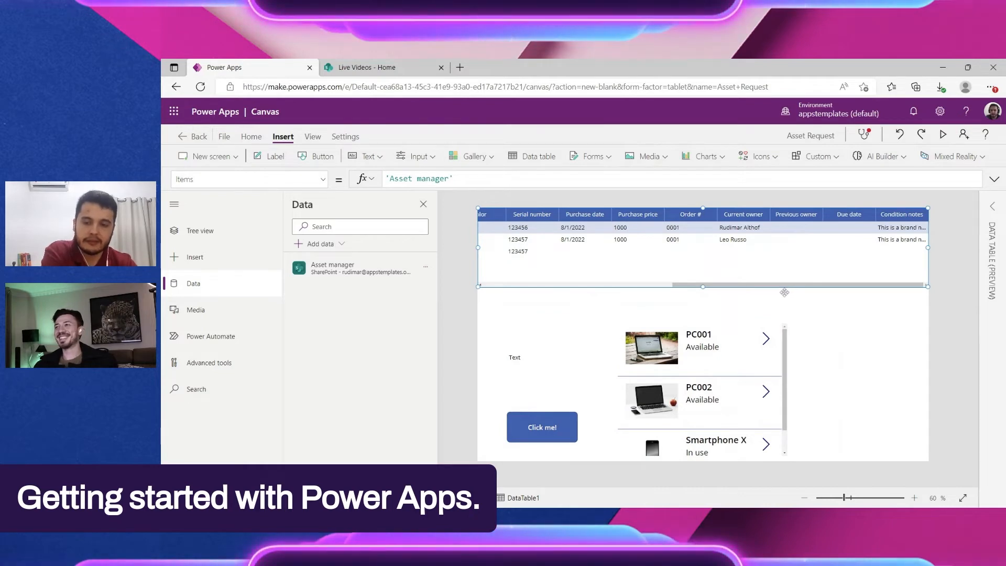
pyautogui.click(731, 362)
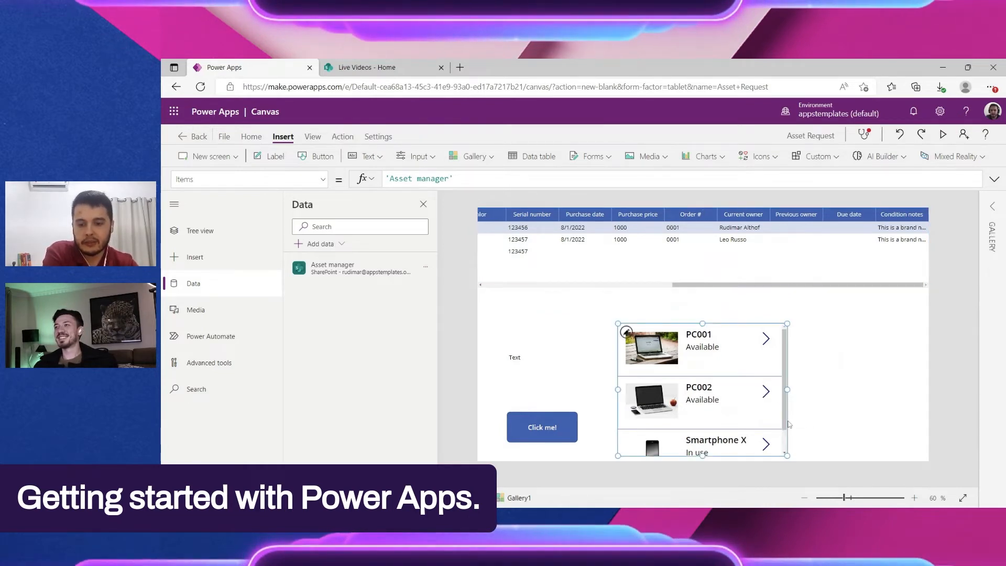
pyautogui.moveTo(766, 419); pyautogui.dragTo(620, 368)
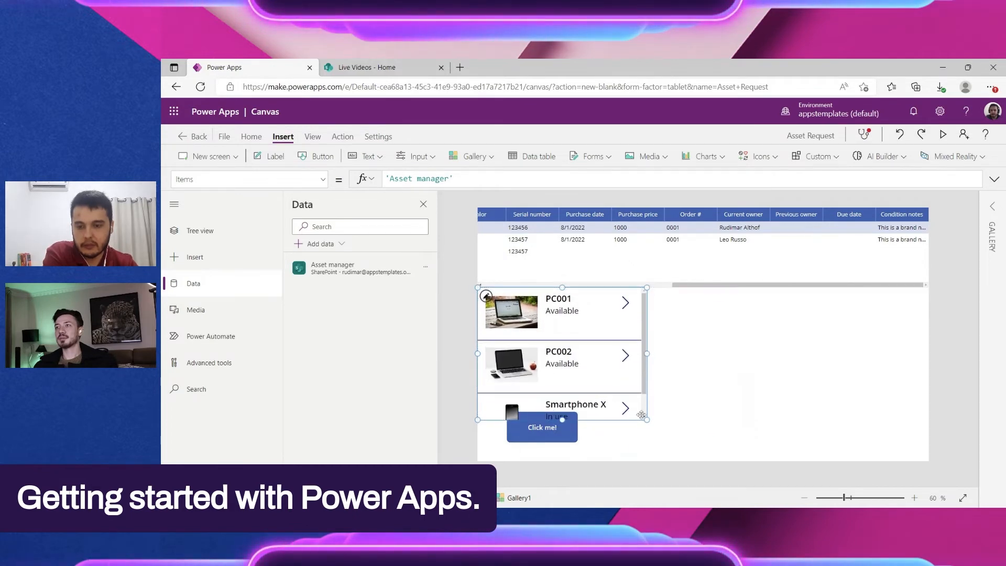
pyautogui.moveTo(641, 415); pyautogui.dragTo(976, 386)
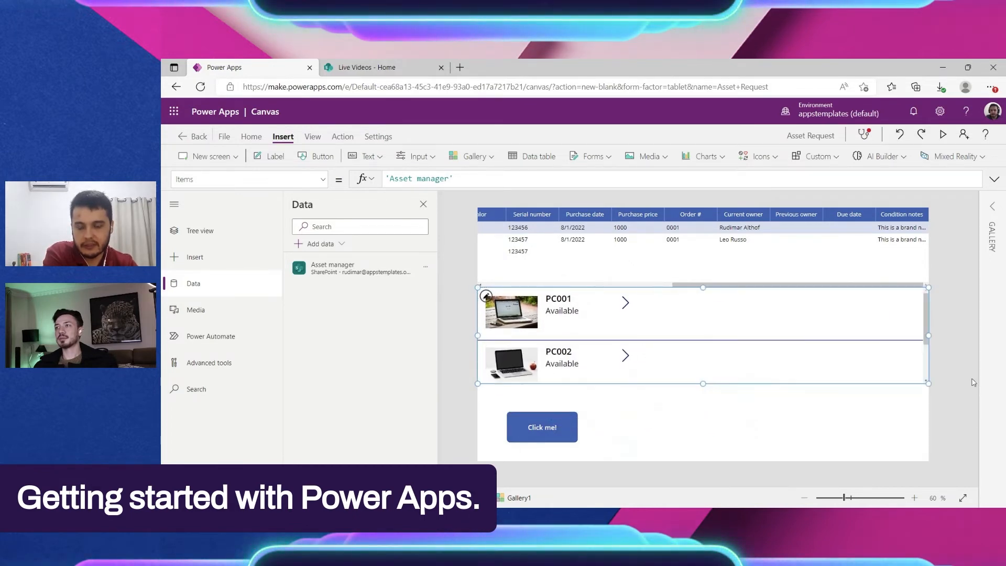
# Step: Shrink the device photo in the gallery's first item and line up the title and status labels beside it on one row
pyautogui.click(519, 314)
pyautogui.moveTo(537, 328); pyautogui.dragTo(489, 305)
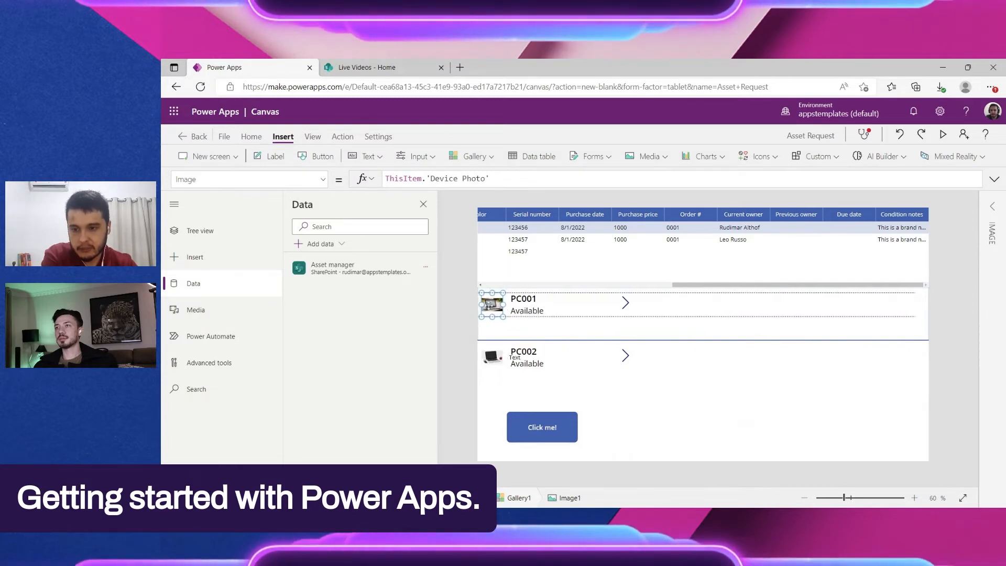
pyautogui.click(524, 302)
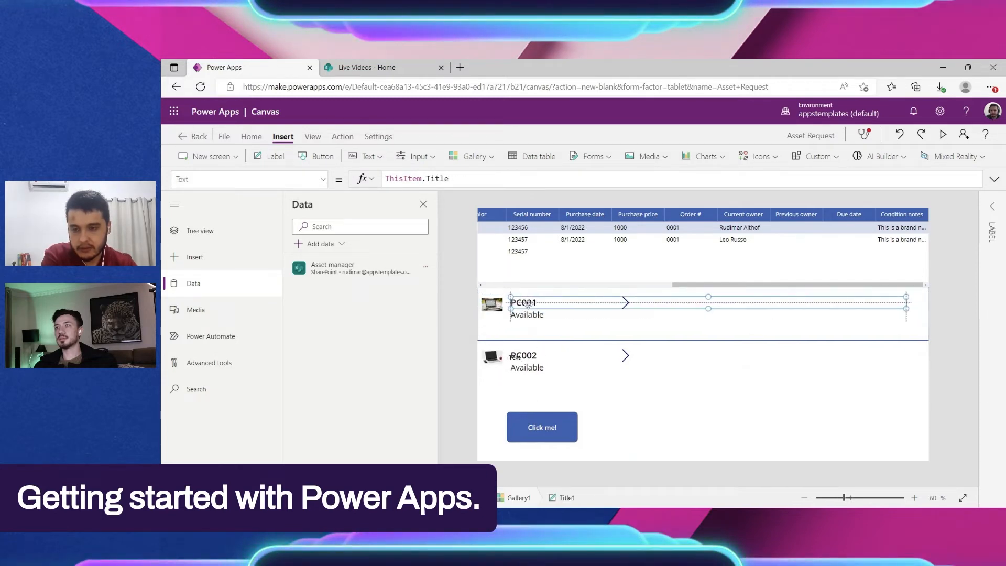
pyautogui.moveTo(573, 315); pyautogui.dragTo(595, 312)
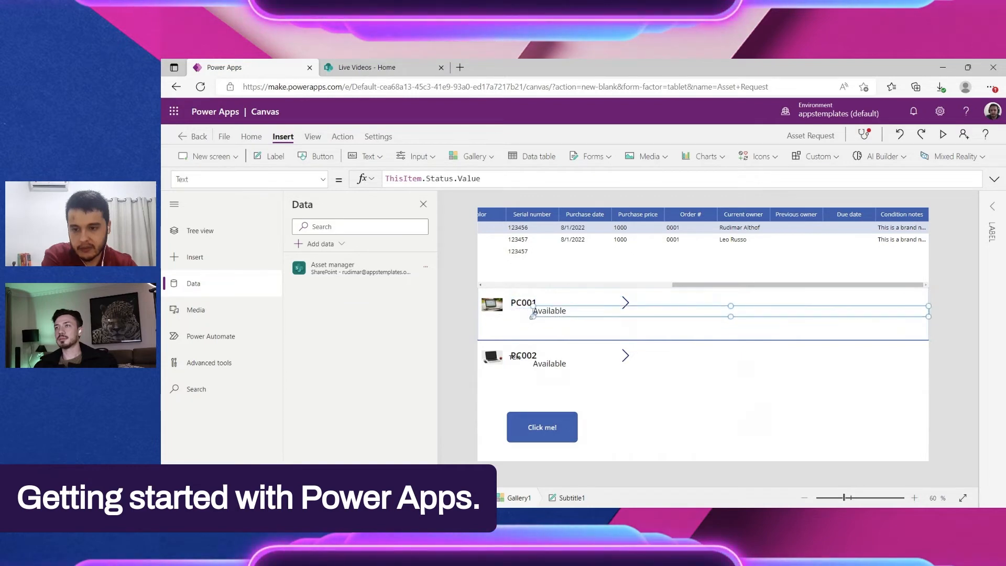
pyautogui.moveTo(532, 316); pyautogui.dragTo(624, 308)
# Step: Move the arrow icon slightly down and narrow the title label so it ends just before the status label
pyautogui.click(625, 302)
pyautogui.click(656, 339)
pyautogui.click(532, 302)
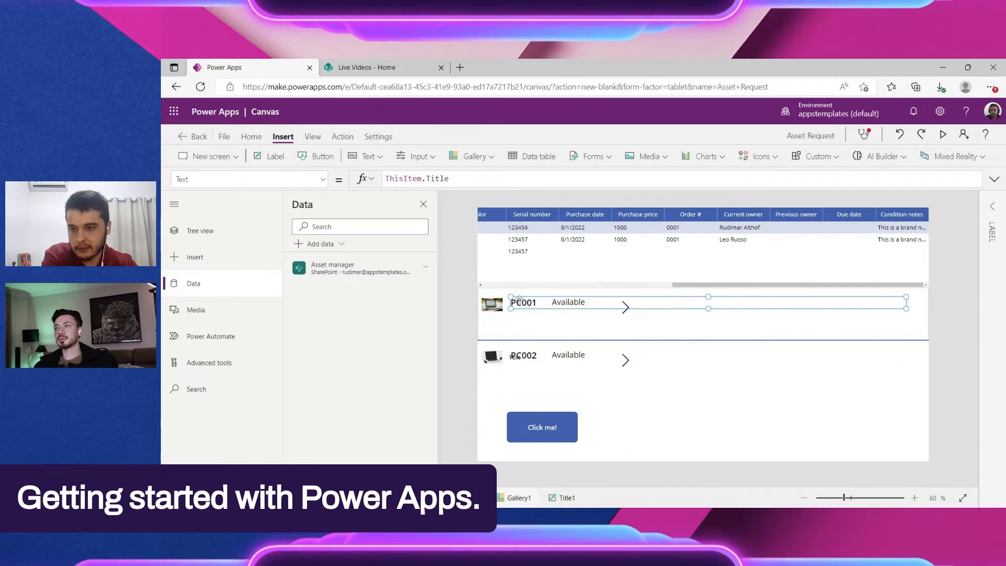
pyautogui.moveTo(906, 309); pyautogui.dragTo(550, 309)
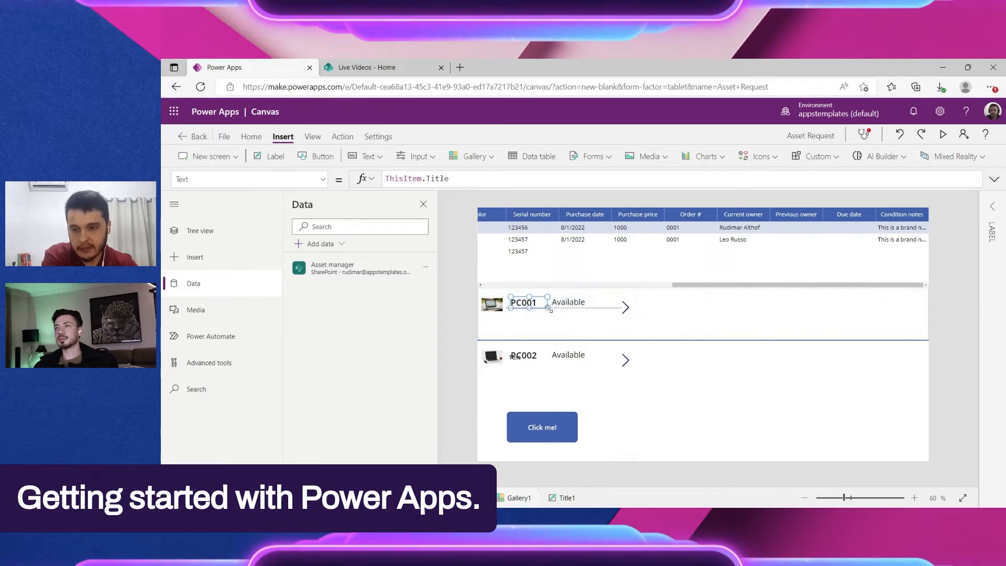
# Step: Extend the gallery downward to fit all three items and move the Click me! button to the canvas's lower-left corner
pyautogui.click(592, 323)
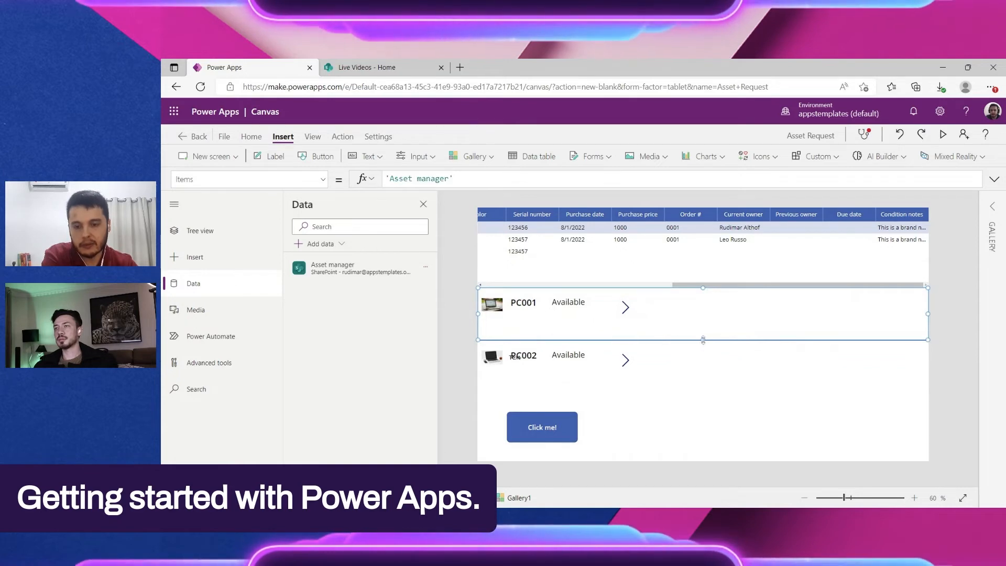
pyautogui.click(697, 366)
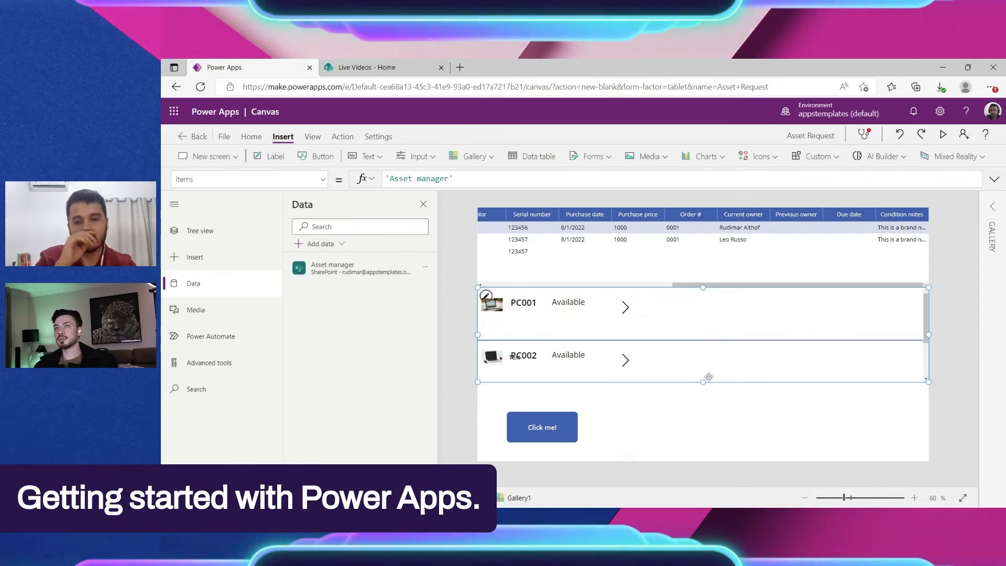
pyautogui.moveTo(702, 387); pyautogui.dragTo(702, 397)
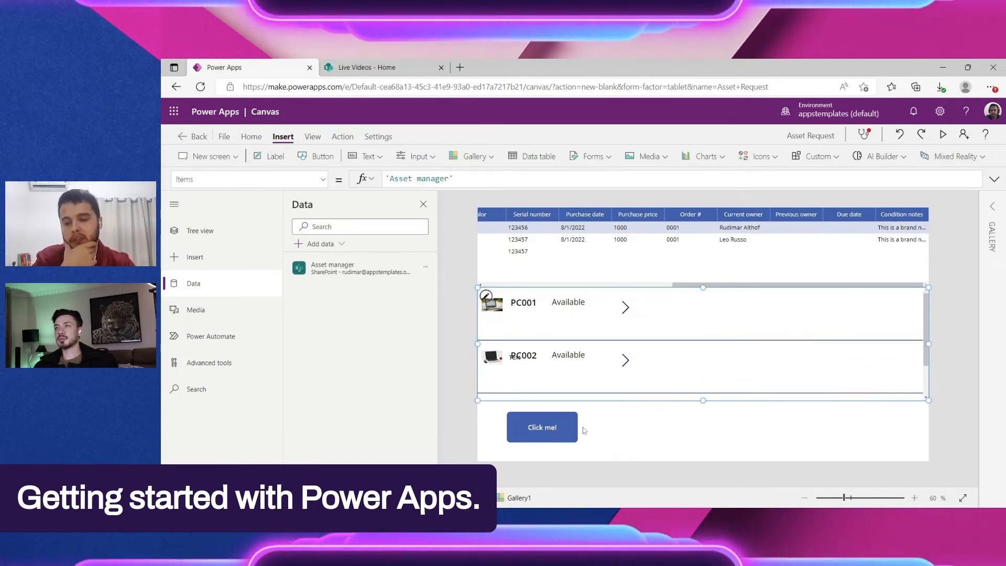
pyautogui.moveTo(534, 426); pyautogui.dragTo(504, 441)
pyautogui.click(714, 361)
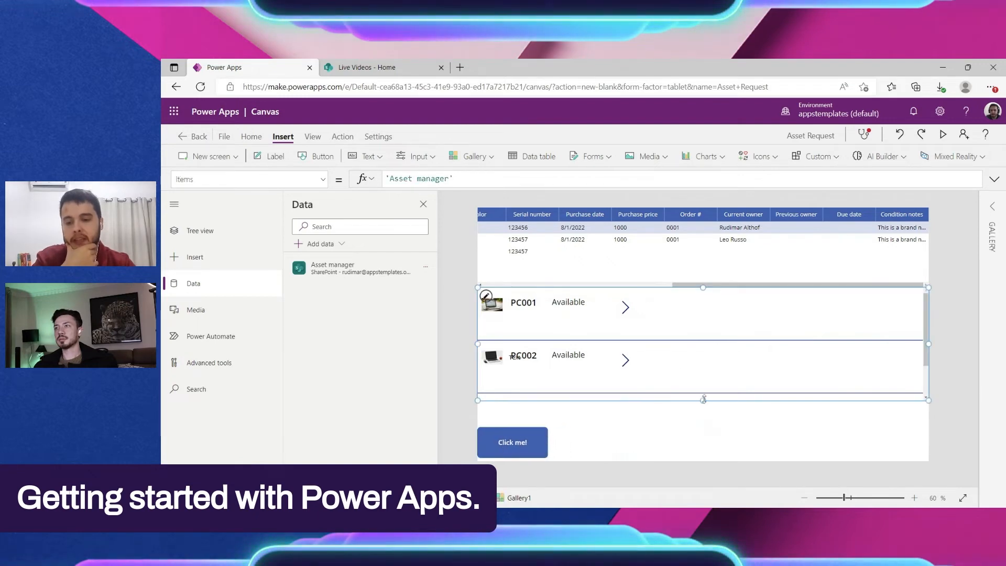
pyautogui.moveTo(705, 399); pyautogui.dragTo(703, 431)
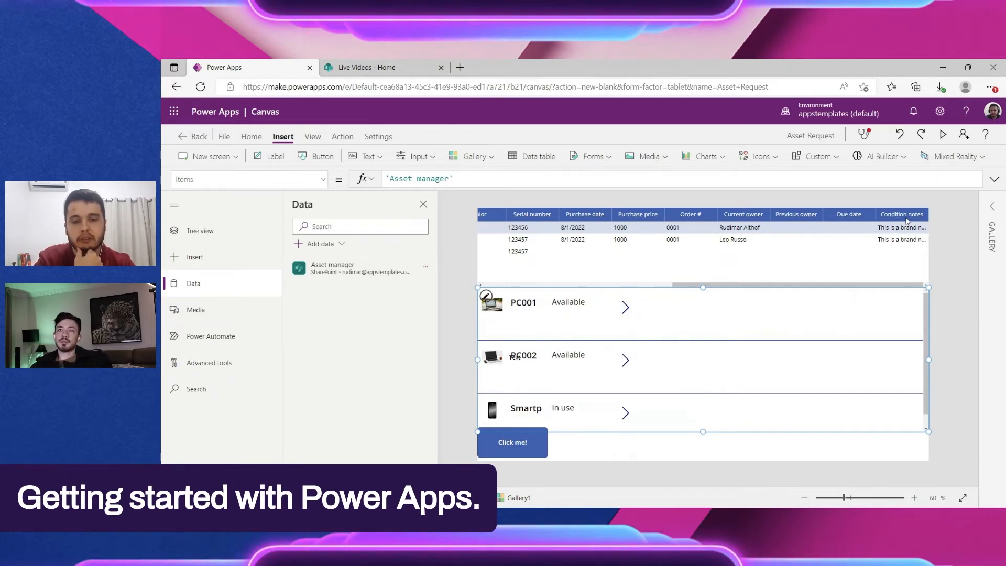
# Step: Check the photo, title and status controls in the gallery's first item, then reduce the item template's height to tighten the rows
pyautogui.click(553, 303)
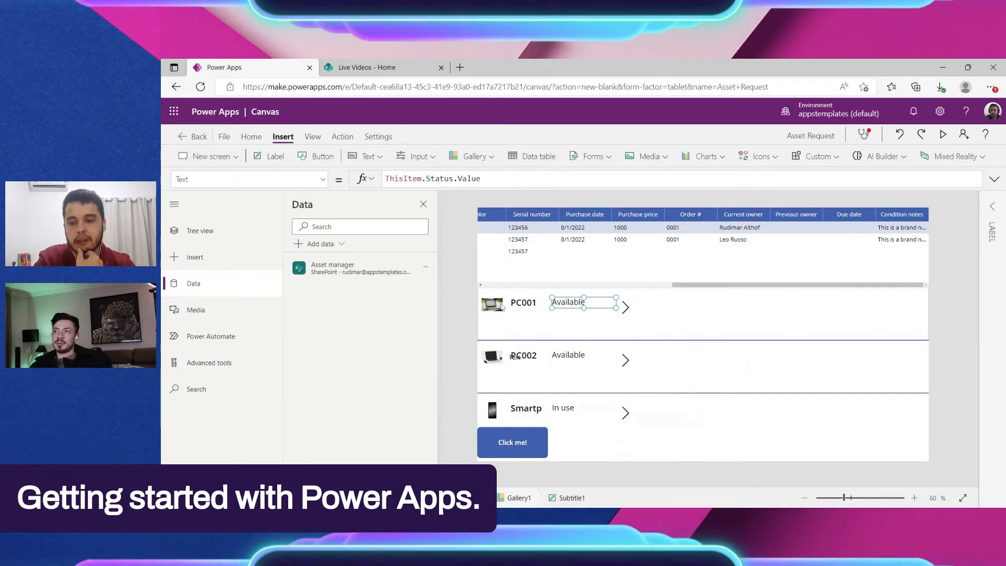
pyautogui.click(501, 307)
pyautogui.click(523, 307)
pyautogui.click(563, 304)
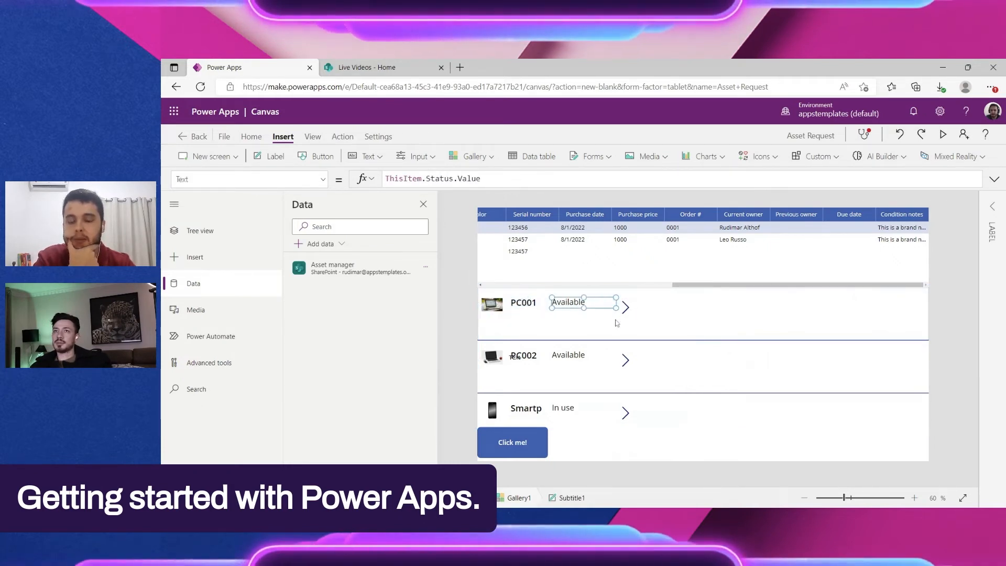
pyautogui.click(670, 334)
pyautogui.moveTo(703, 339); pyautogui.dragTo(711, 322)
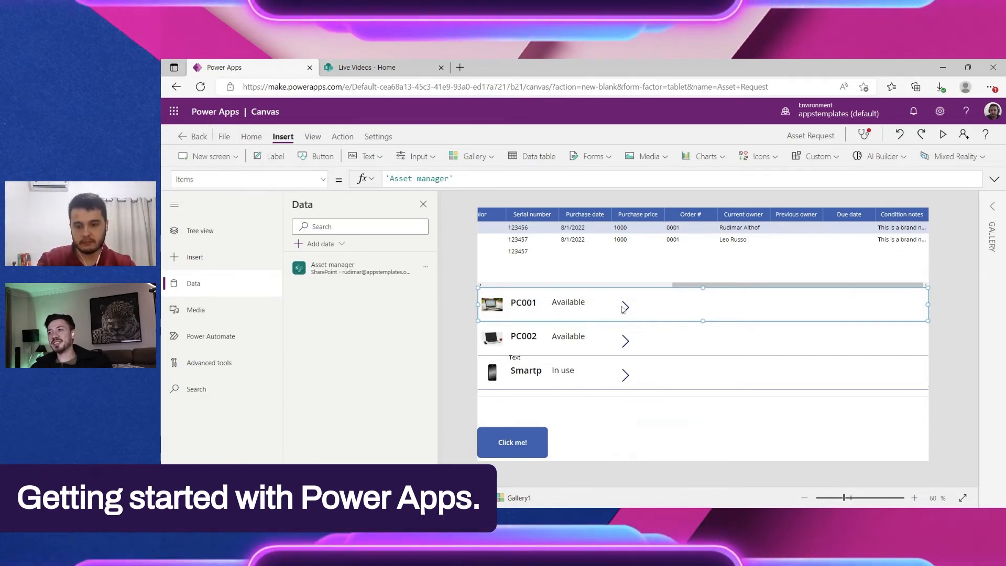
# Step: Move the arrow icon to the far right of the gallery row, then shift the status label right and widen the title label
pyautogui.moveTo(625, 307); pyautogui.dragTo(904, 306)
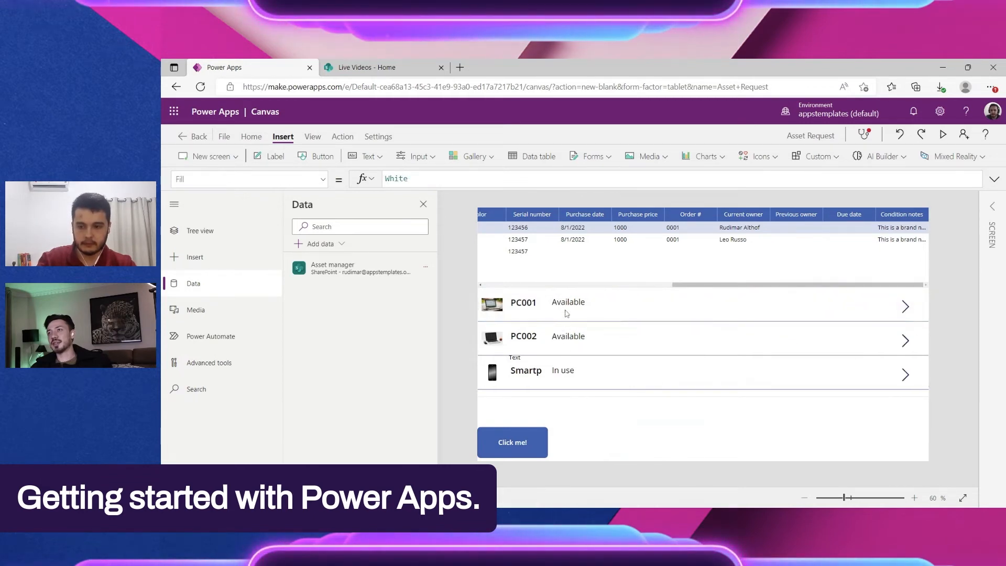
pyautogui.moveTo(567, 314); pyautogui.dragTo(614, 313)
pyautogui.click(542, 303)
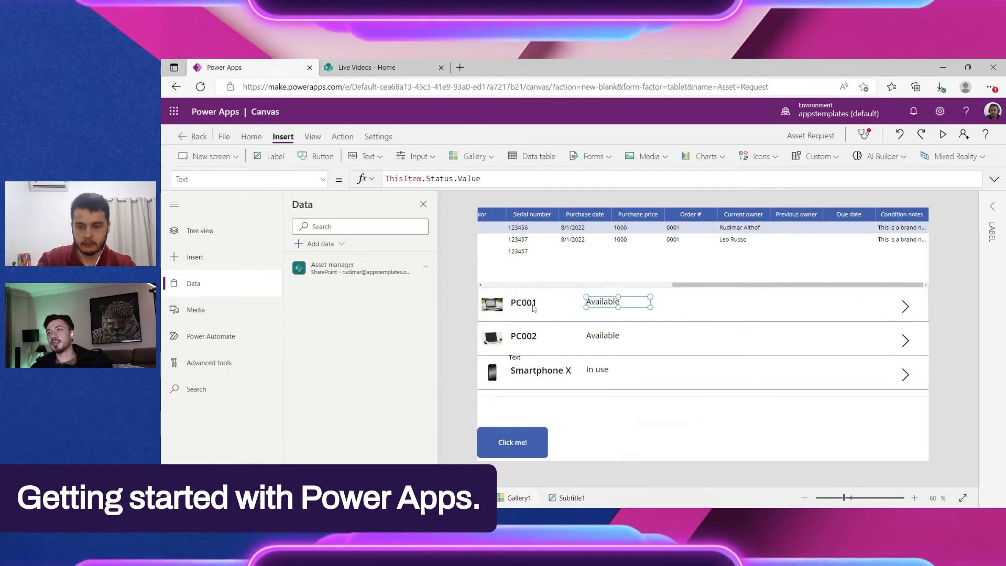
pyautogui.click(566, 312)
pyautogui.click(959, 307)
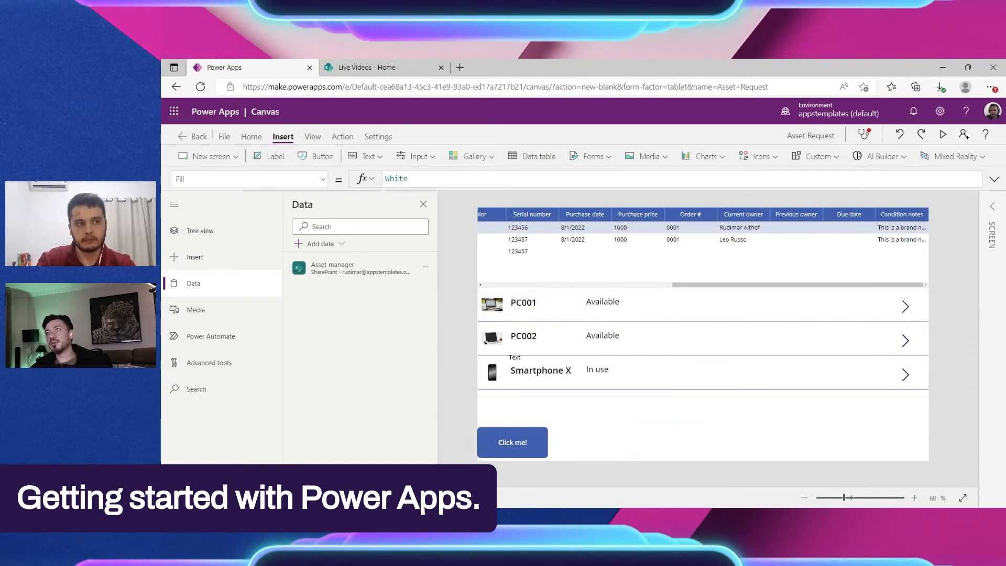
# Step: Move the gallery up out of the way and delete the stray Text label on the canvas
pyautogui.click(542, 360)
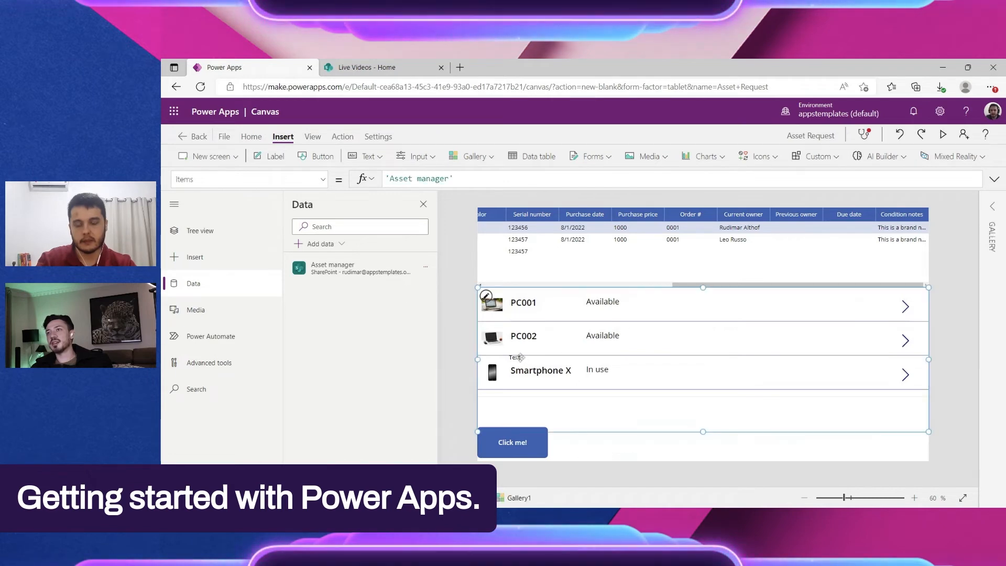
pyautogui.moveTo(616, 371); pyautogui.dragTo(614, 276)
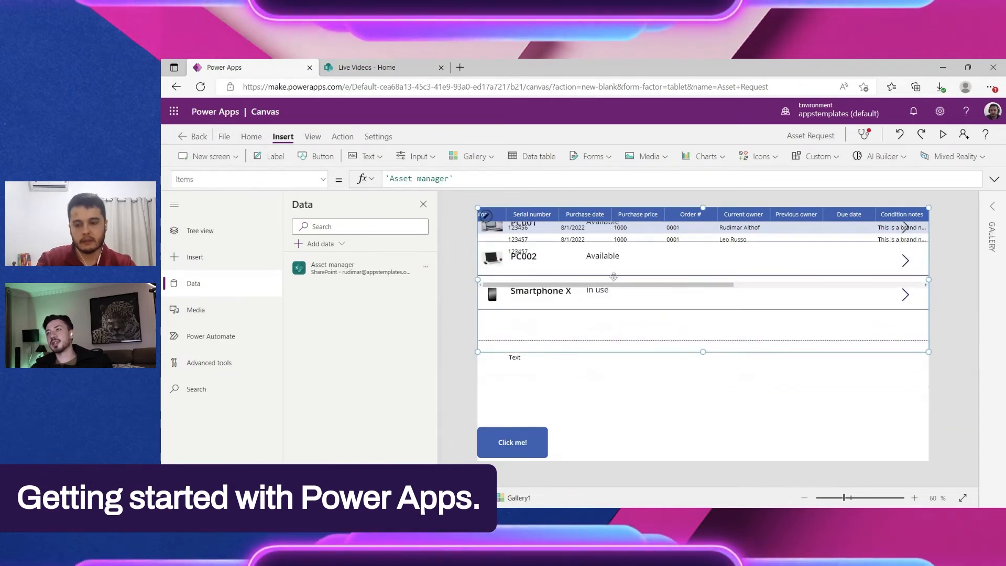
pyautogui.click(530, 366)
pyautogui.press('Delete')
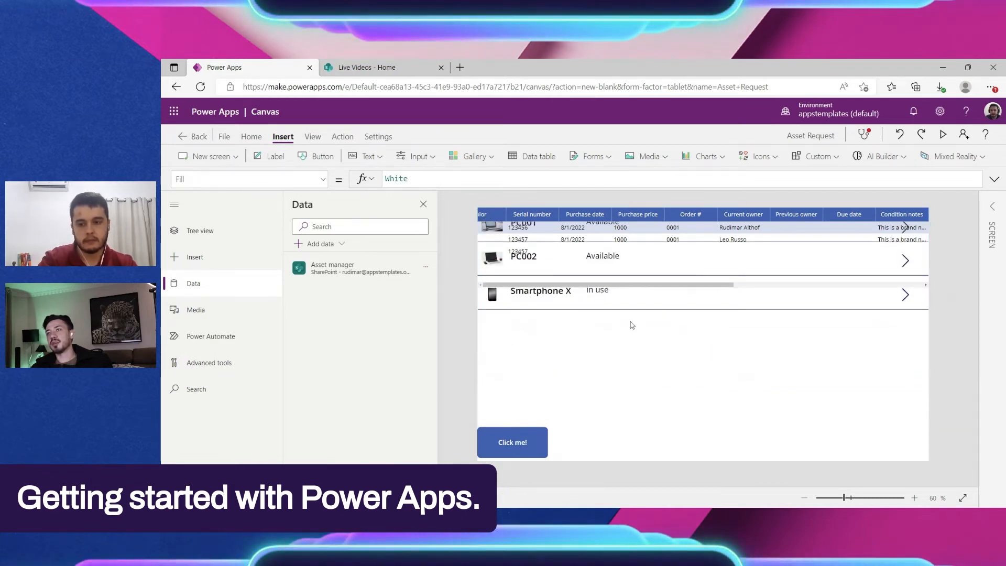
# Step: Move the gallery back below the data table and shorten it to end above the Click me! button
pyautogui.click(633, 318)
pyautogui.moveTo(634, 316); pyautogui.dragTo(639, 398)
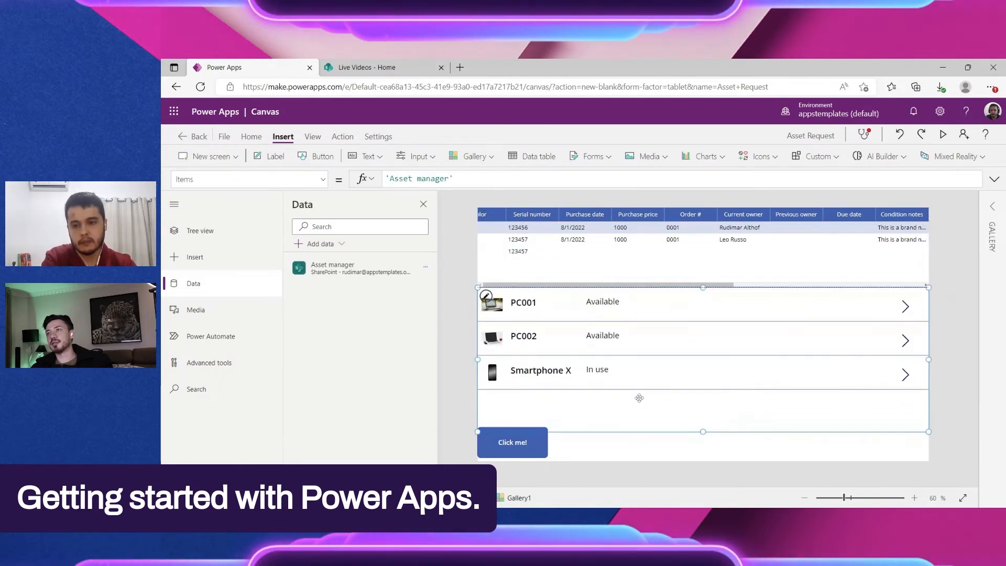
pyautogui.moveTo(703, 432); pyautogui.dragTo(703, 421)
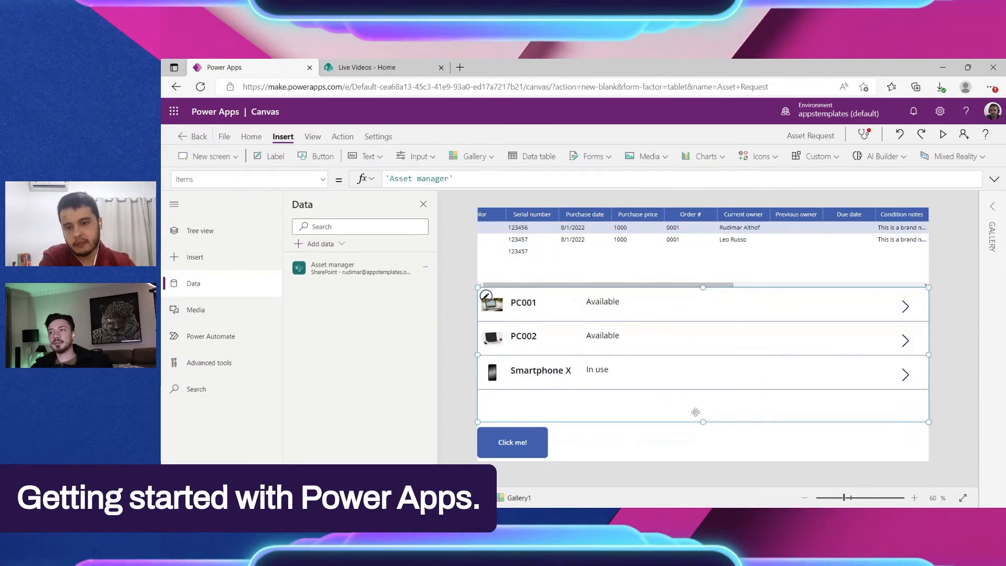
# Step: Delete the data table from Screen1
pyautogui.click(620, 273)
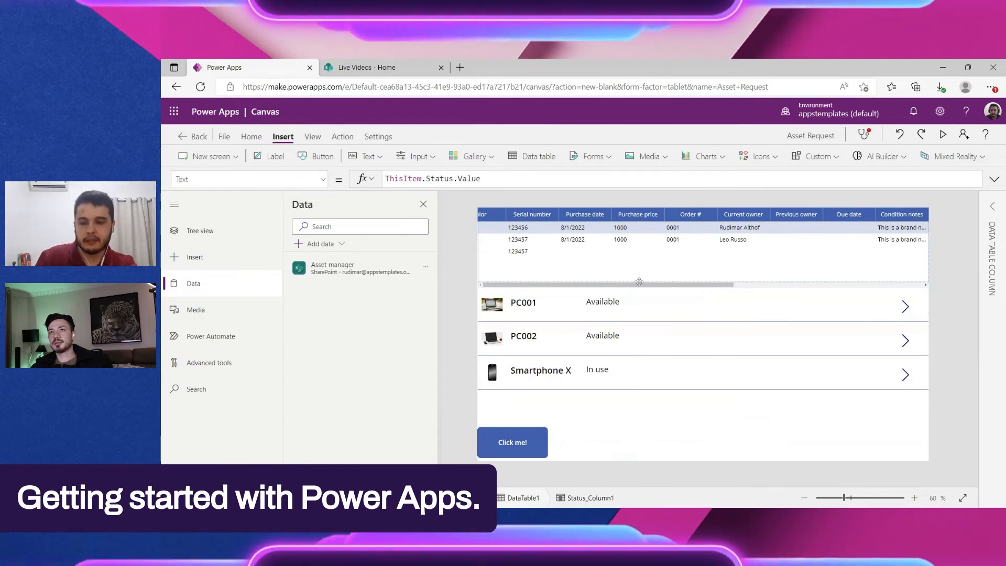
pyautogui.click(695, 276)
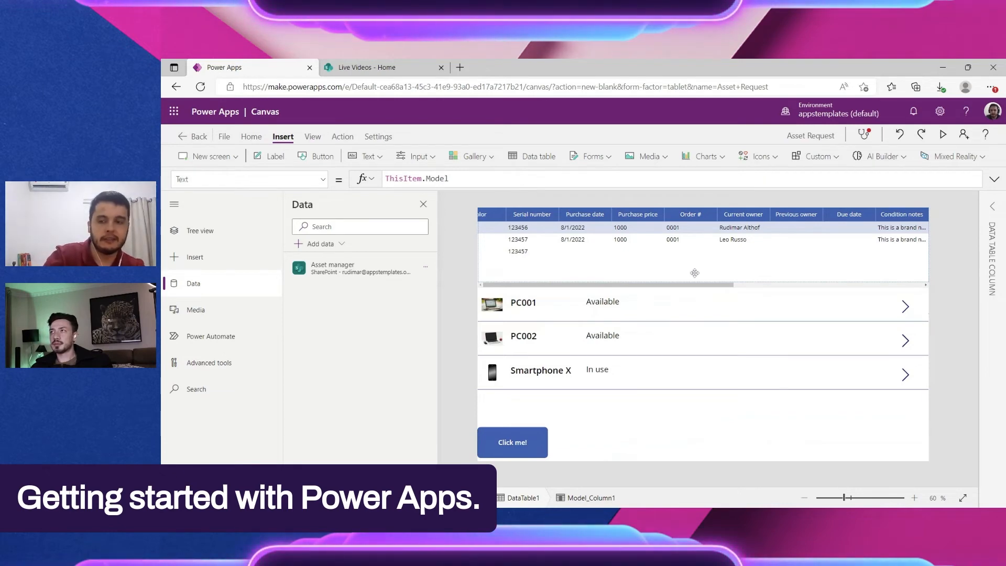
pyautogui.click(691, 278)
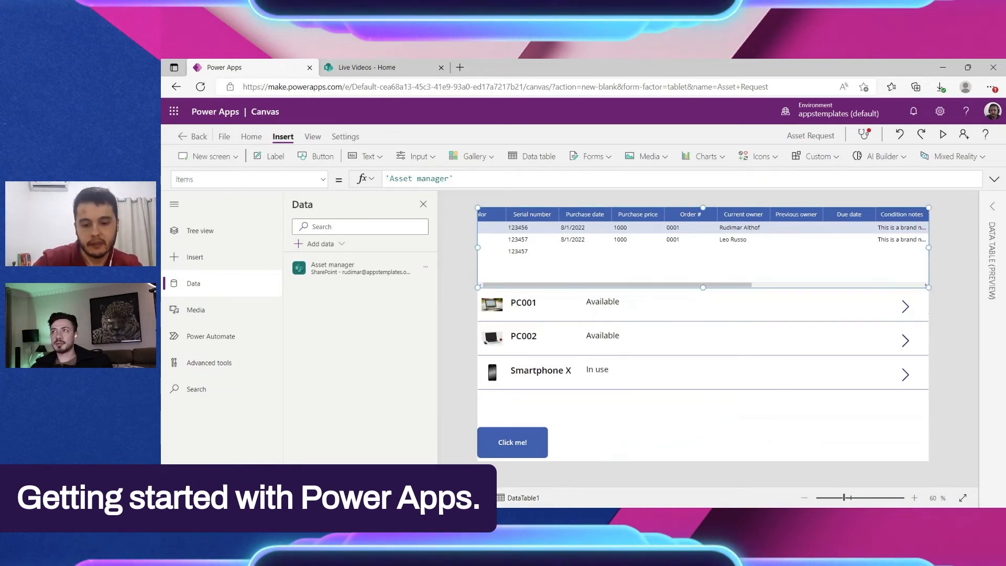
pyautogui.press('Delete')
# Step: Move the status label in the gallery's first item left so it sits directly beside the title label
pyautogui.click(702, 403)
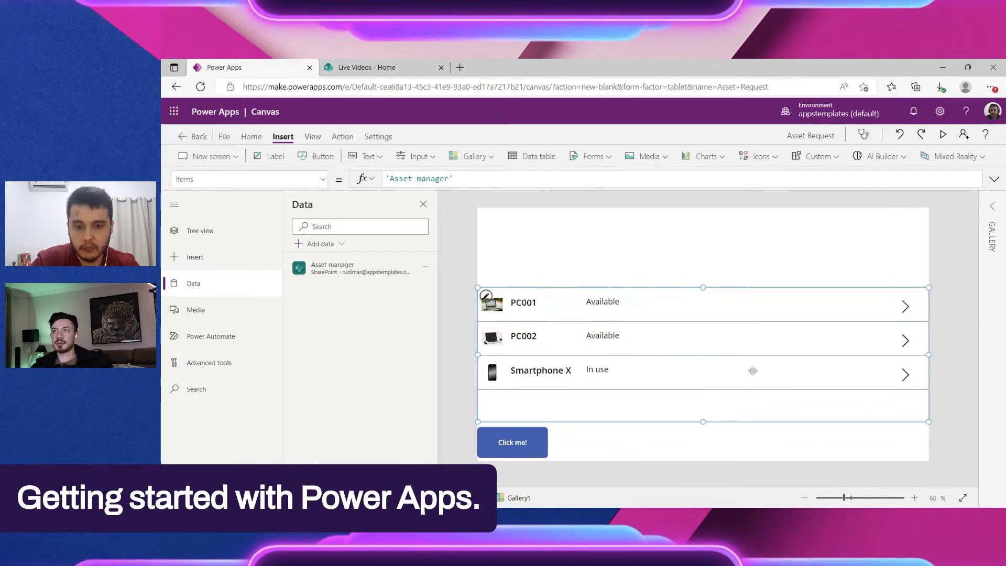
pyautogui.click(522, 303)
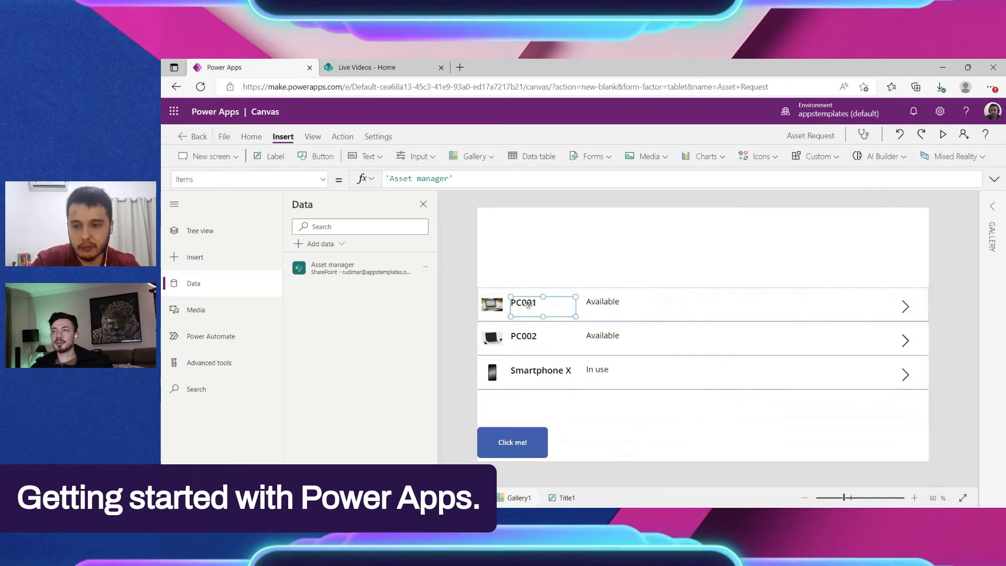
pyautogui.click(592, 307)
pyautogui.moveTo(592, 305); pyautogui.dragTo(581, 305)
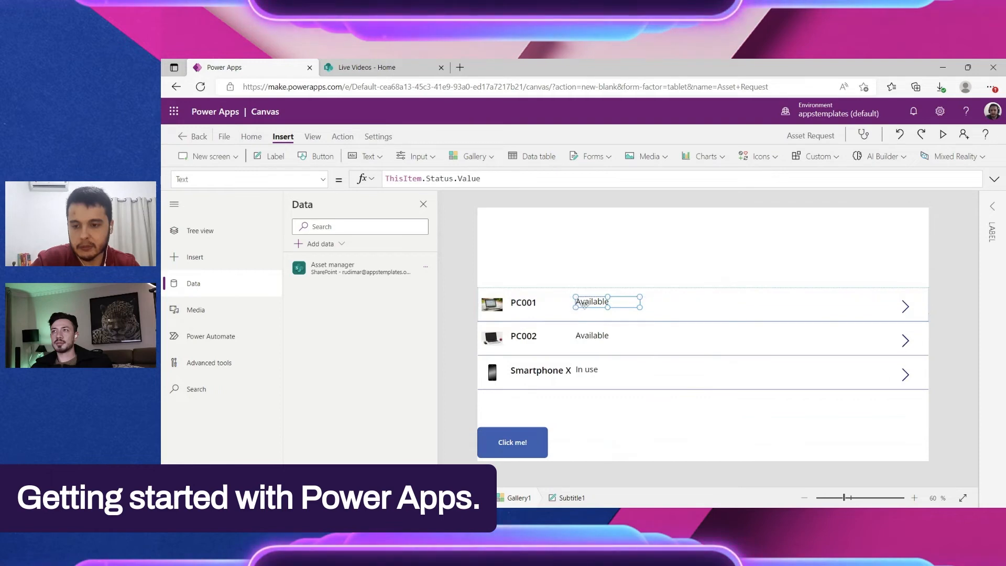
# Step: Move the gallery up near the top of Screen1 and narrow the status label from its left edge
pyautogui.moveTo(714, 418); pyautogui.dragTo(721, 352)
pyautogui.click(638, 239)
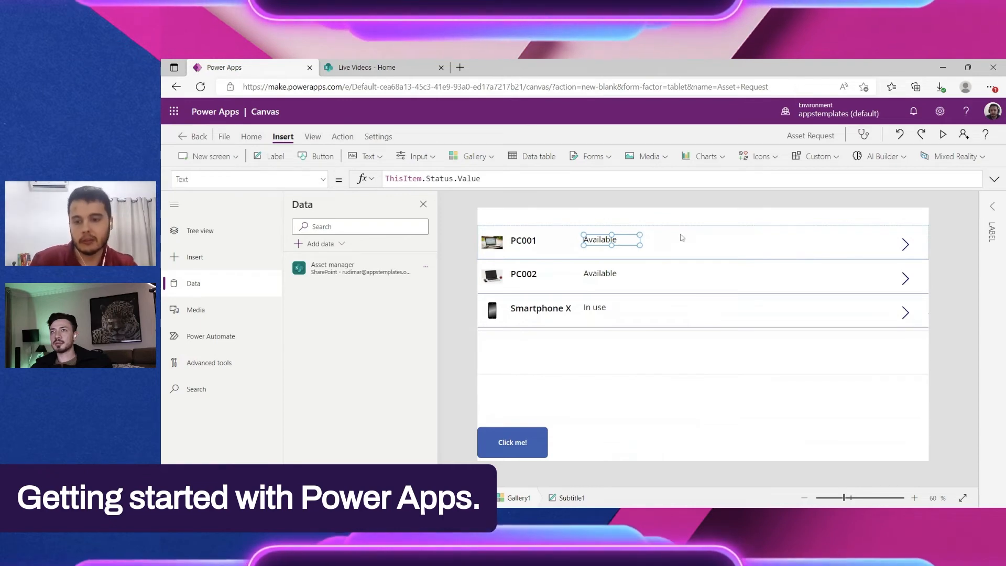
pyautogui.click(632, 344)
pyautogui.click(698, 360)
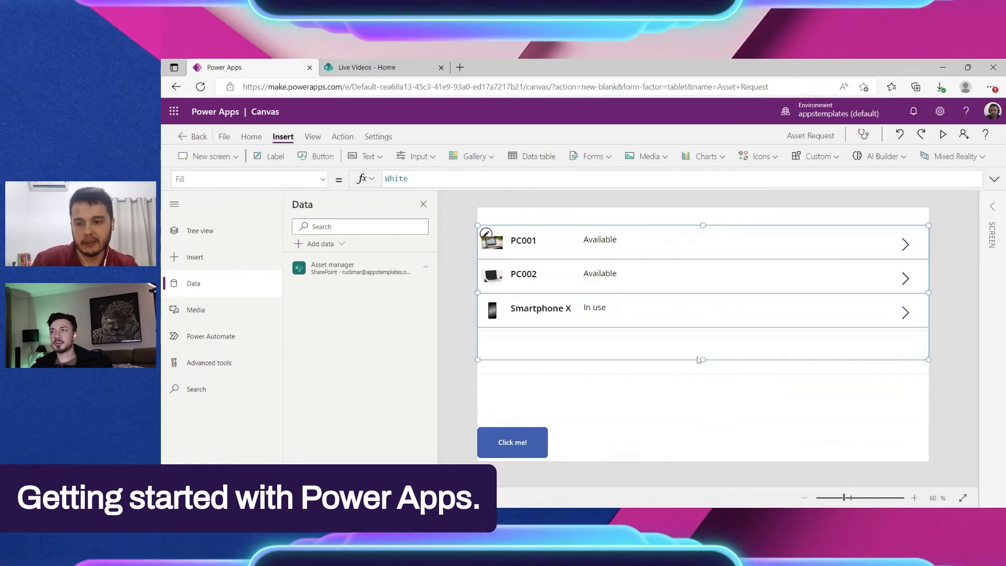
# Step: Insert a label for the manufacturer into the gallery's first item and place it to the right of the status label
pyautogui.click(595, 242)
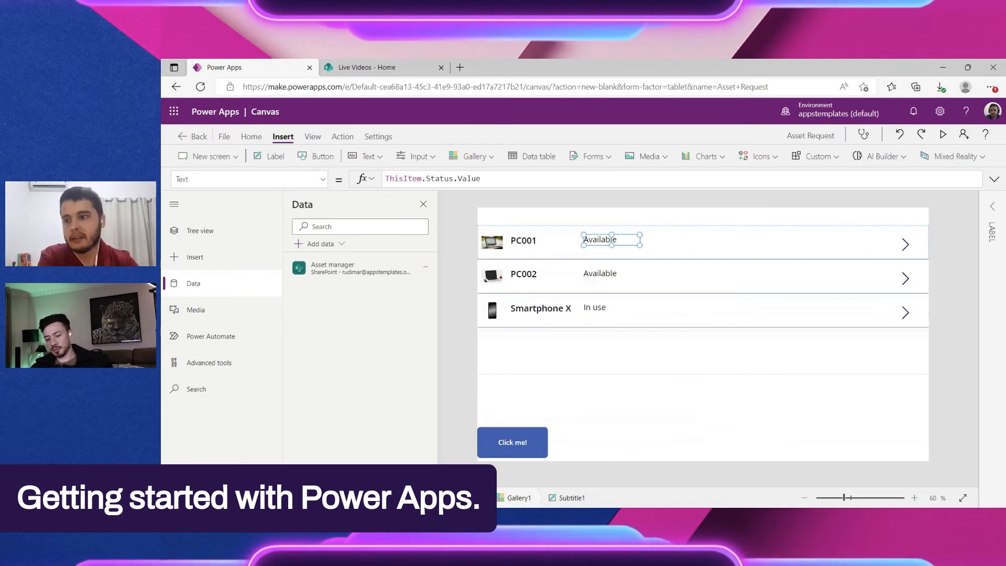
pyautogui.click(270, 156)
pyautogui.moveTo(507, 245); pyautogui.dragTo(666, 238)
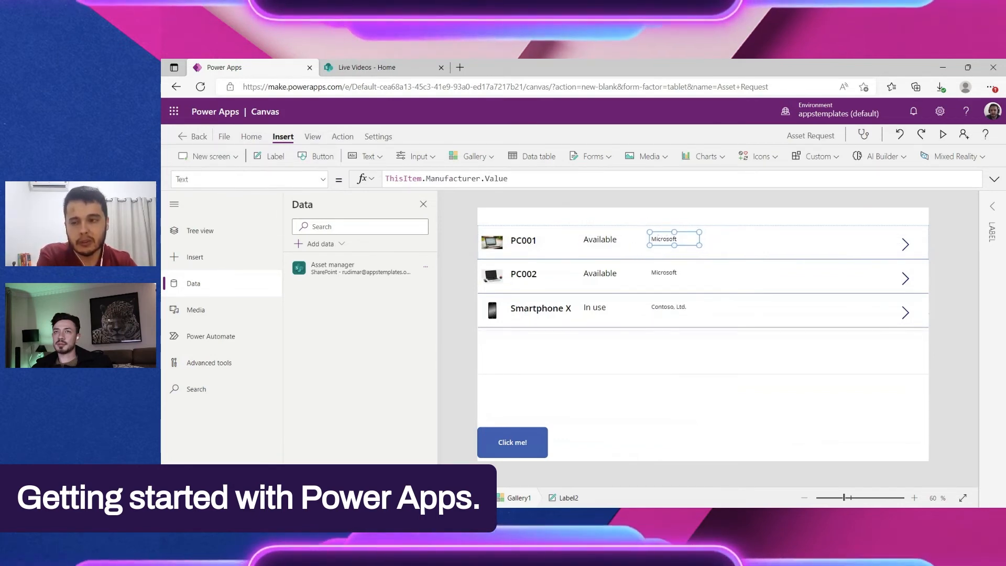
# Step: Examine the text formulas of the manufacturer, status and title labels in the gallery's first item, including their ThisItem references
pyautogui.click(481, 178)
pyautogui.moveTo(481, 178)
pyautogui.mouseDown()
pyautogui.moveTo(426, 178)
pyautogui.moveTo(490, 178)
pyautogui.mouseUp()
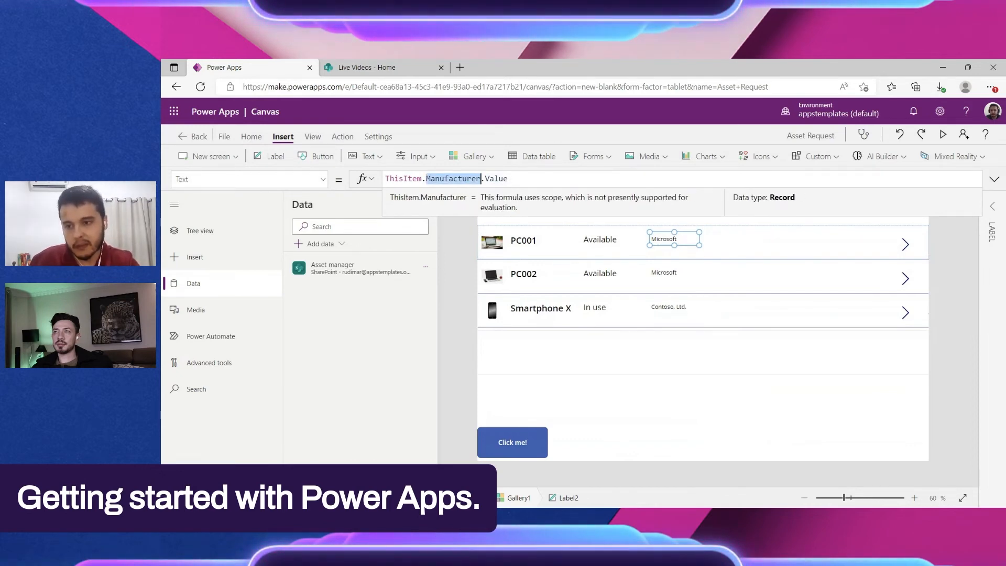
pyautogui.click(499, 179)
pyautogui.moveTo(499, 178); pyautogui.dragTo(481, 179)
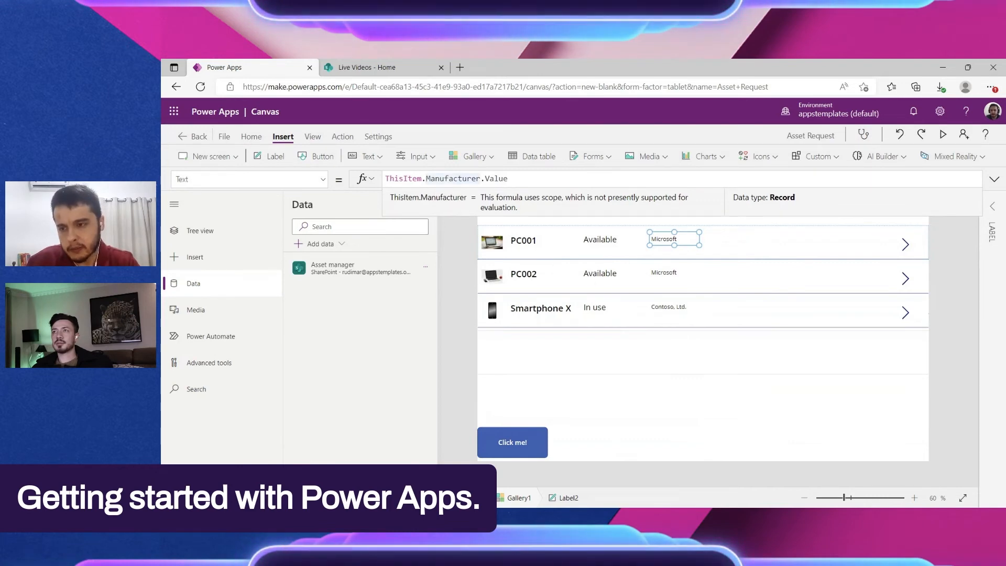
pyautogui.doubleClick(385, 179)
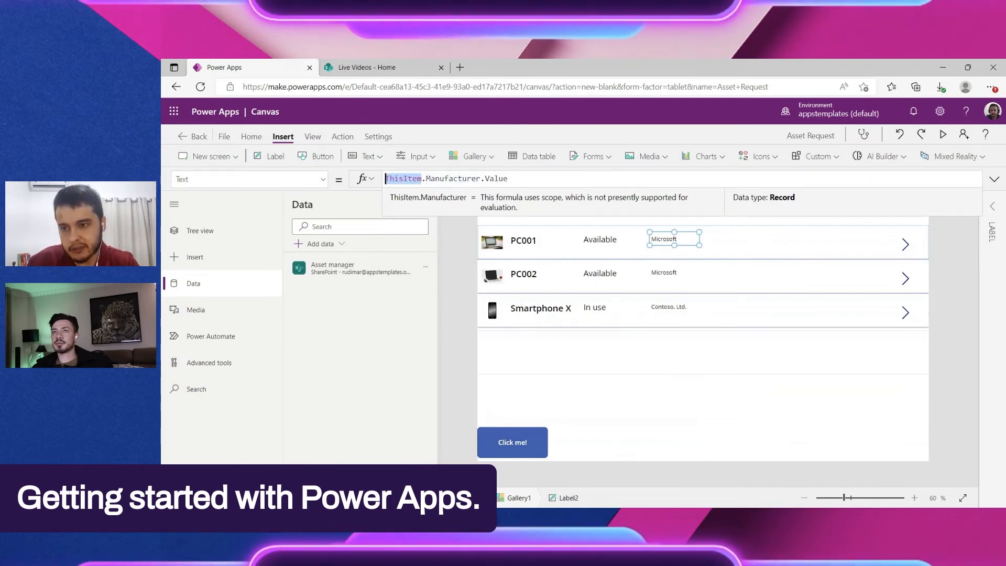
pyautogui.click(685, 339)
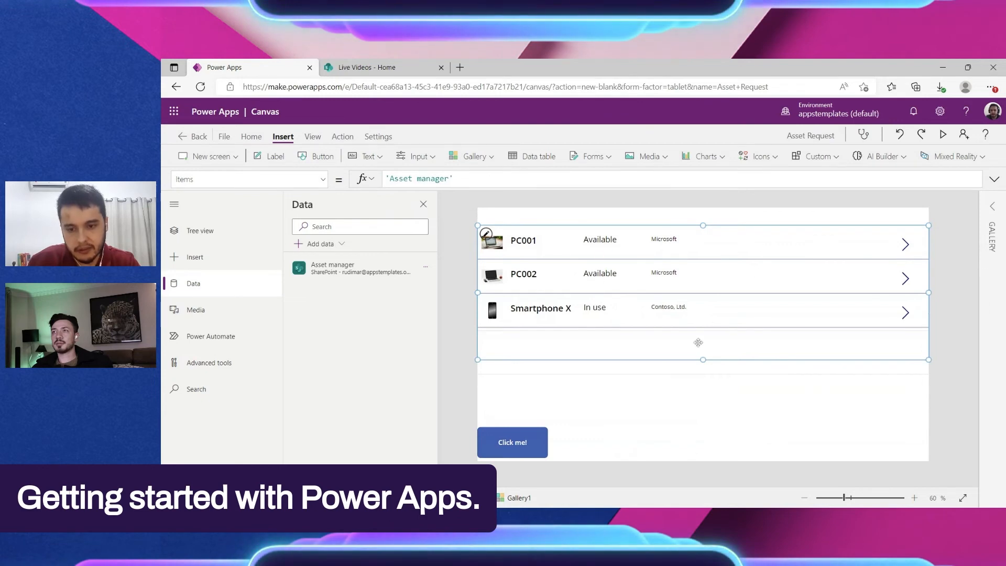
pyautogui.click(600, 240)
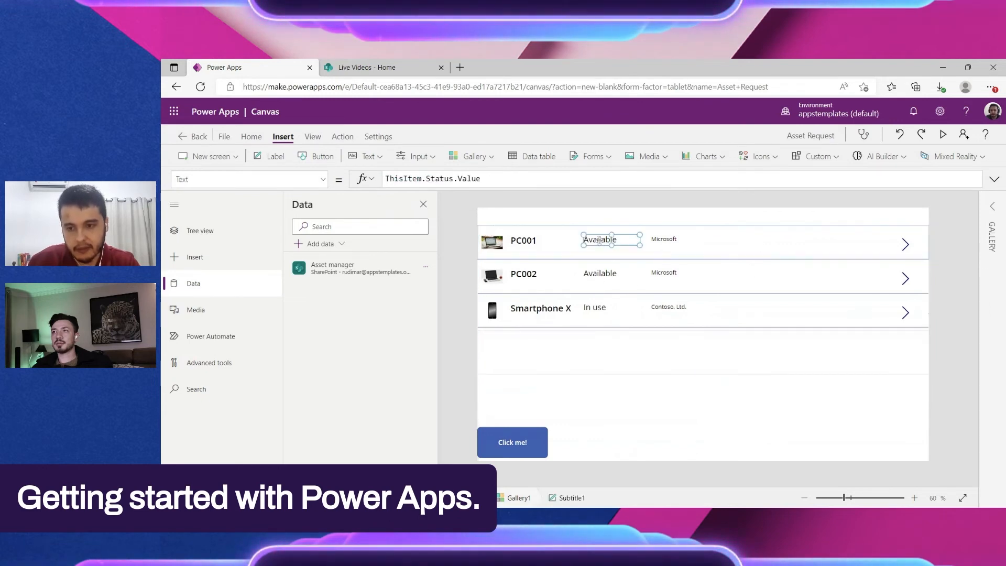
pyautogui.click(522, 242)
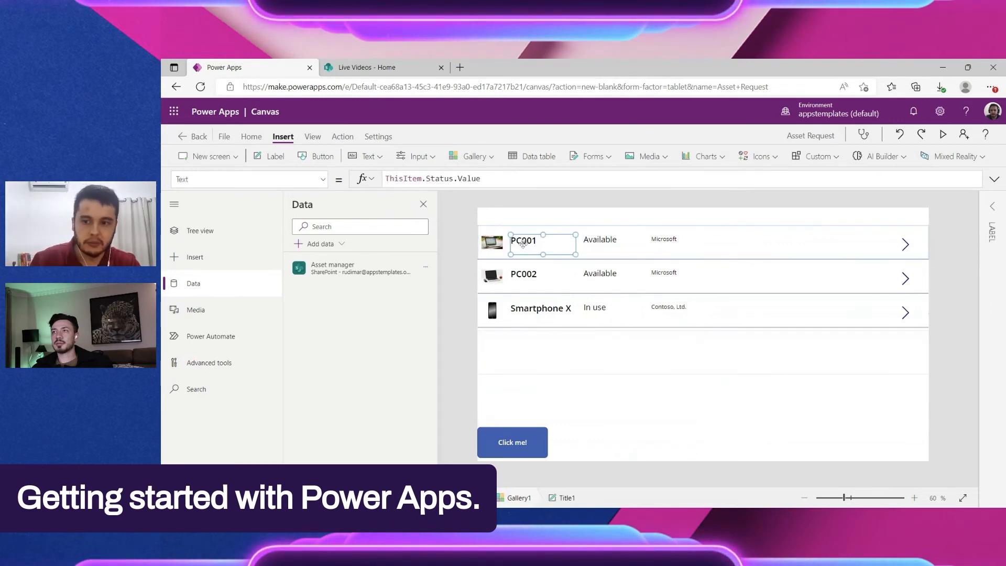
pyautogui.click(589, 244)
pyautogui.click(534, 245)
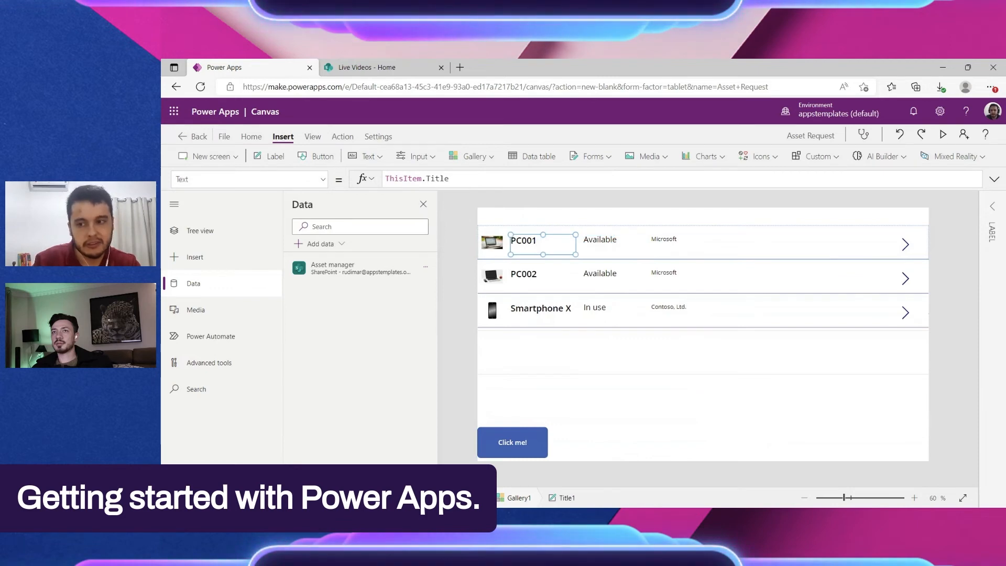
pyautogui.moveTo(412, 178); pyautogui.dragTo(399, 179)
pyautogui.click(419, 179)
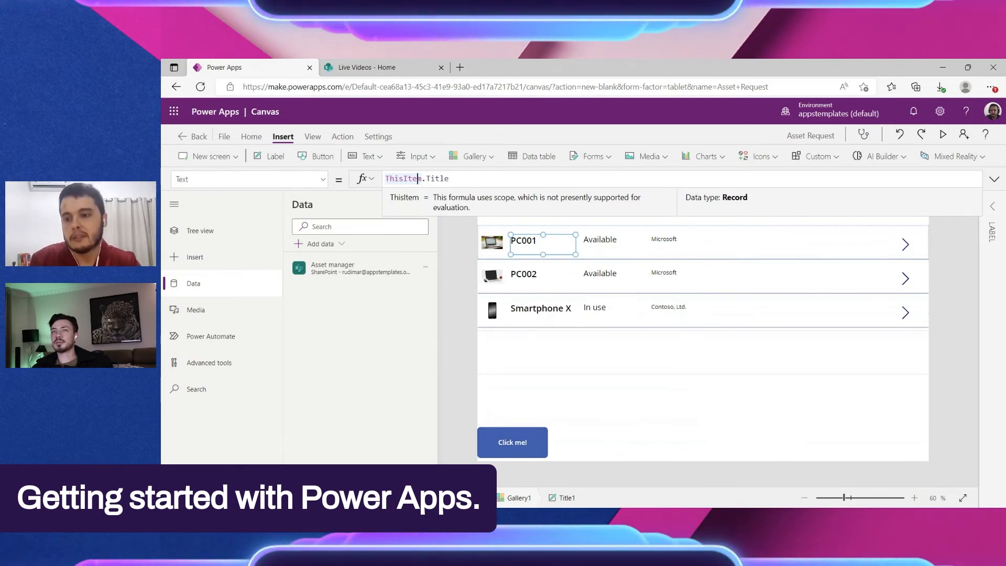
pyautogui.click(627, 333)
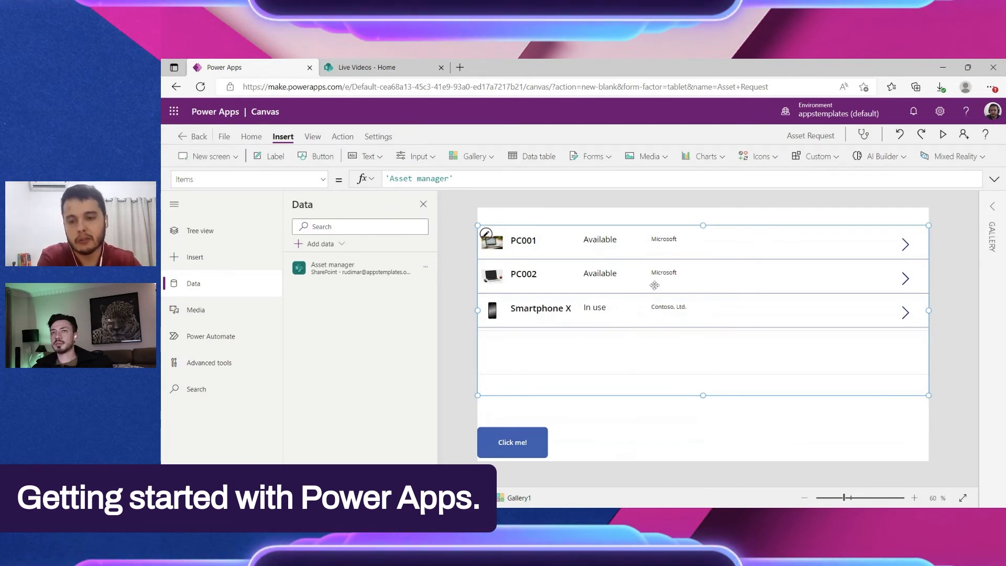
# Step: Insert a label for the model into the gallery's first item and place it to the right of the manufacturer label
pyautogui.click(681, 245)
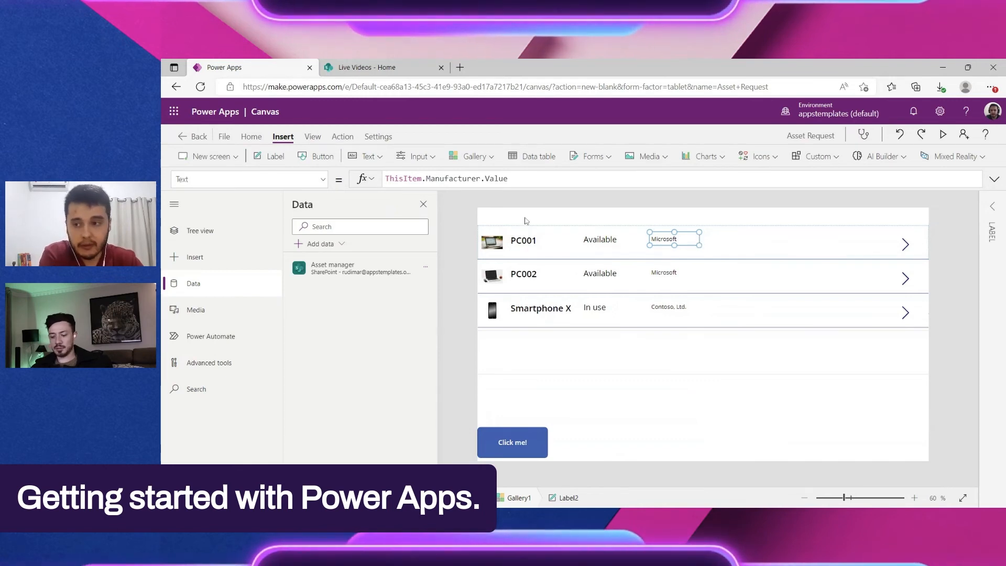
pyautogui.click(271, 156)
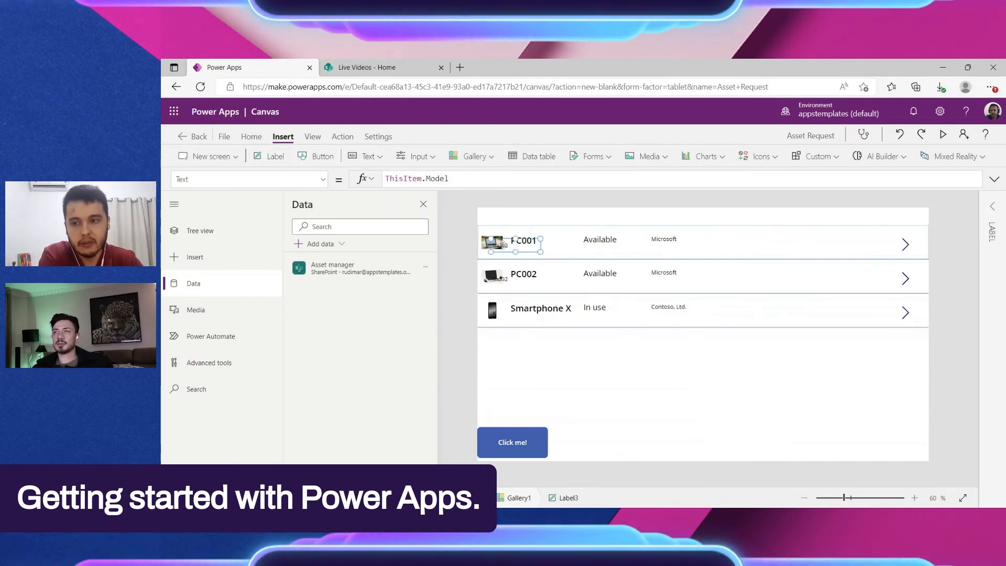
pyautogui.moveTo(510, 240); pyautogui.dragTo(720, 240)
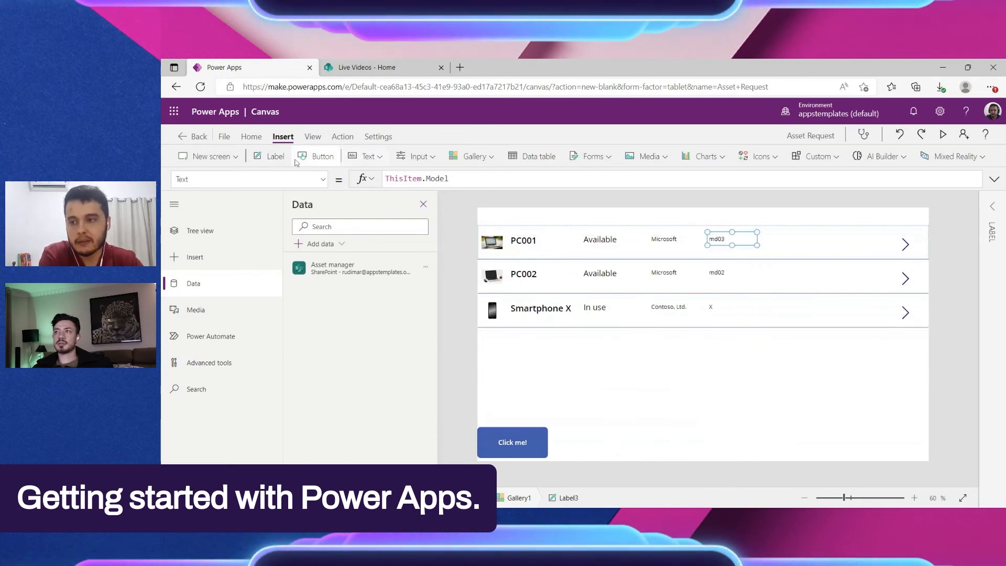
pyautogui.click(316, 156)
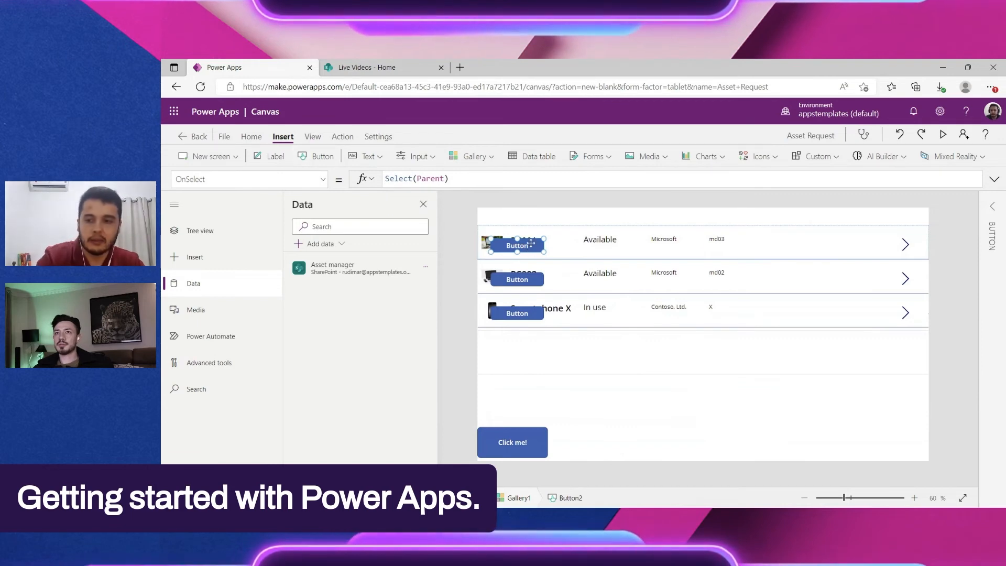
pyautogui.hotkey('ctrl', 'z')
pyautogui.click(272, 160)
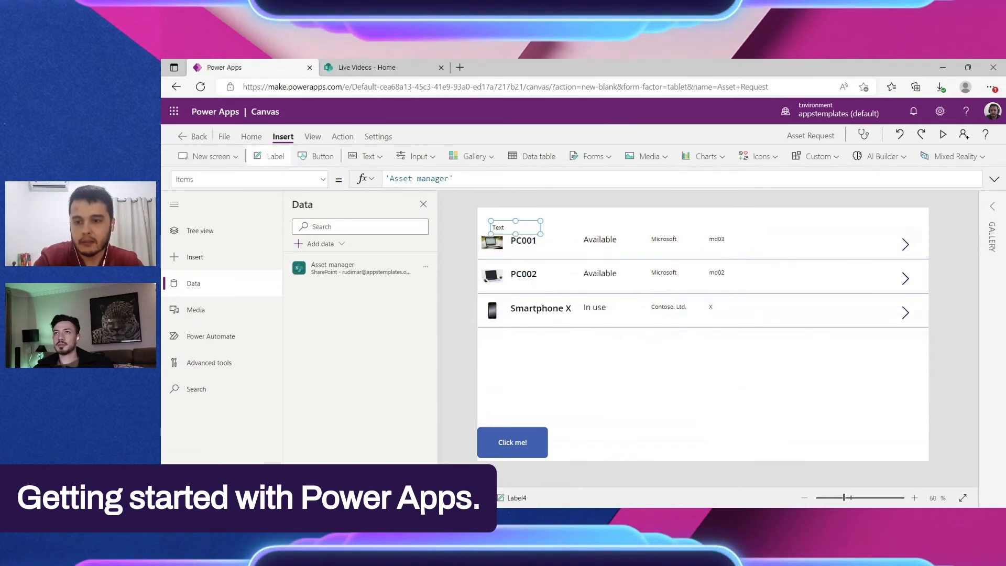
pyautogui.click(617, 368)
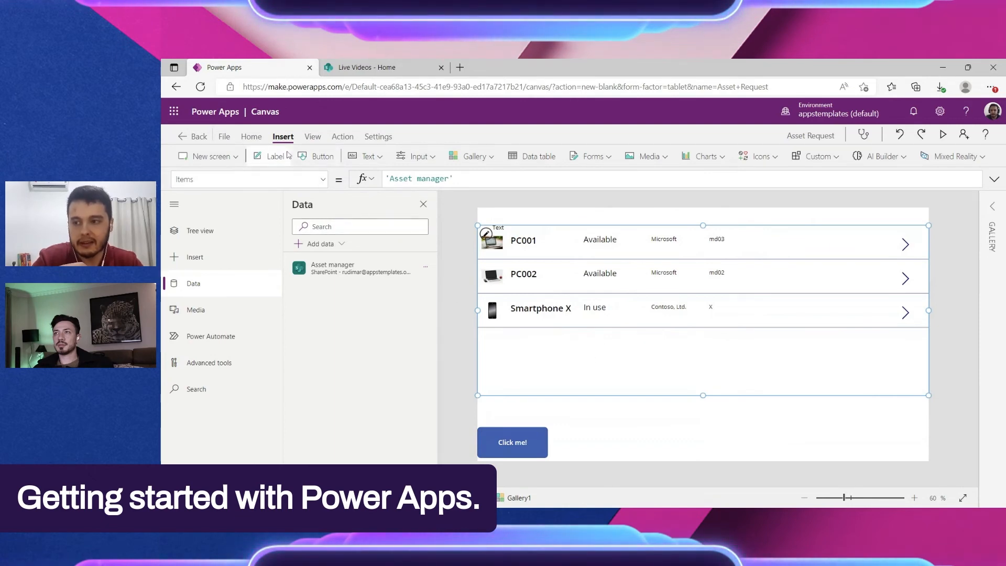
pyautogui.click(506, 231)
pyautogui.moveTo(503, 229); pyautogui.dragTo(768, 382)
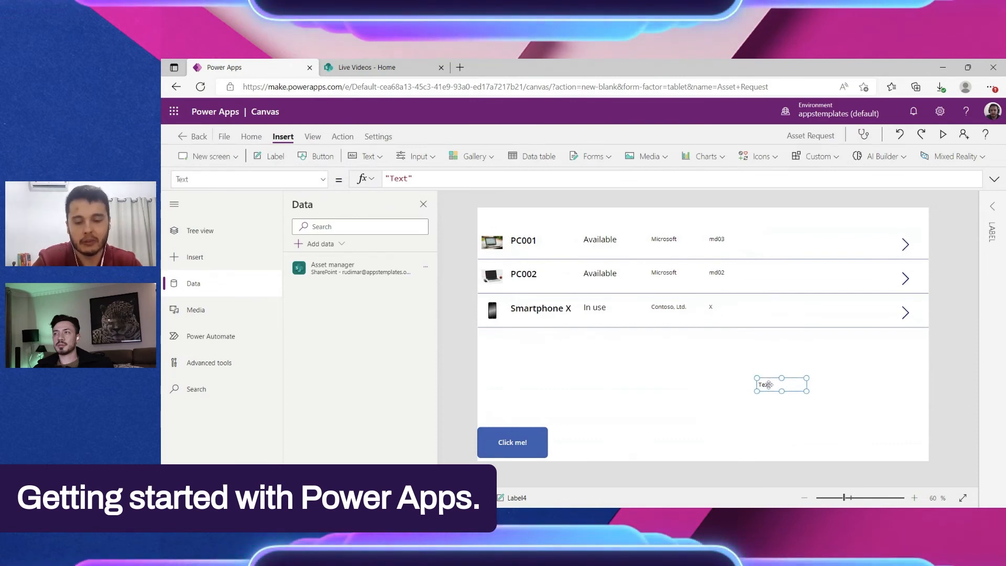
pyautogui.press('Delete')
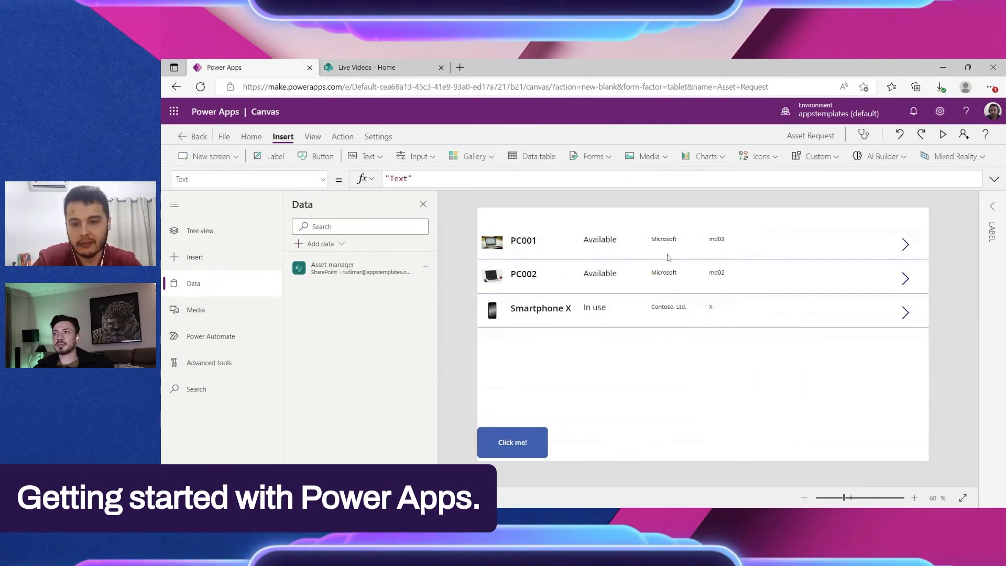
# Step: Insert an asset type label to the right of the model label in the gallery's first item and enlarge it to about 246 by 68
pyautogui.click(657, 245)
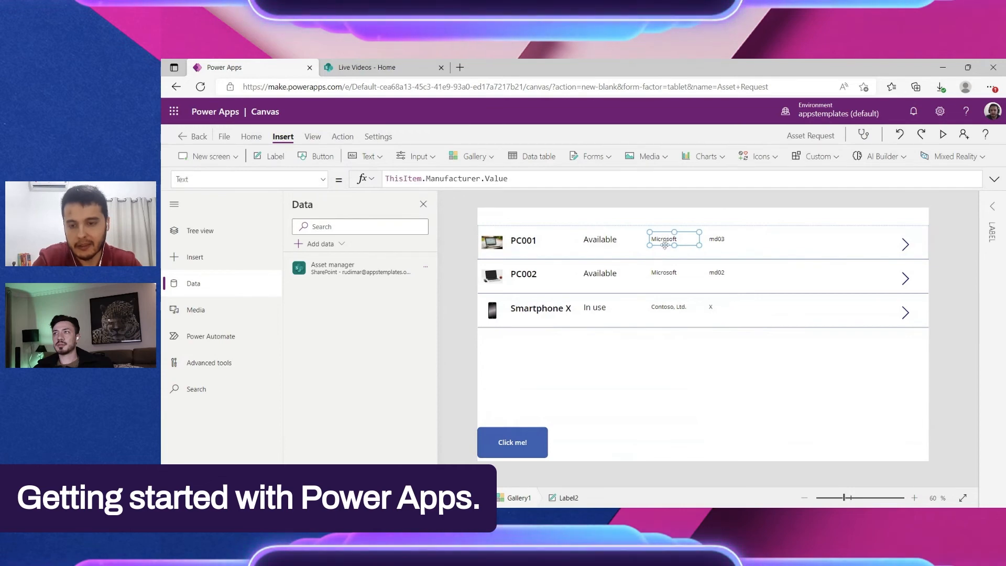
pyautogui.click(274, 157)
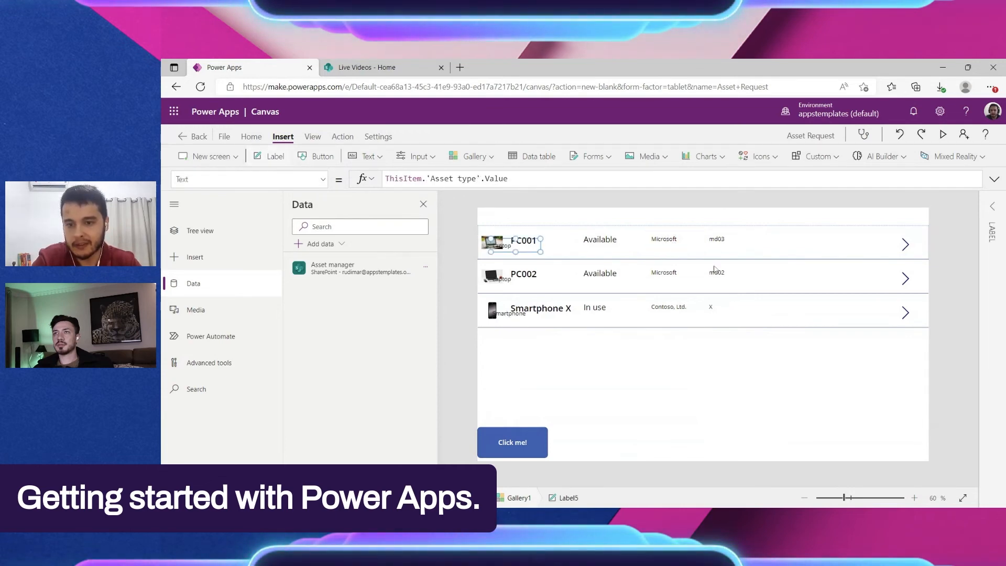
pyautogui.moveTo(538, 244); pyautogui.dragTo(809, 238)
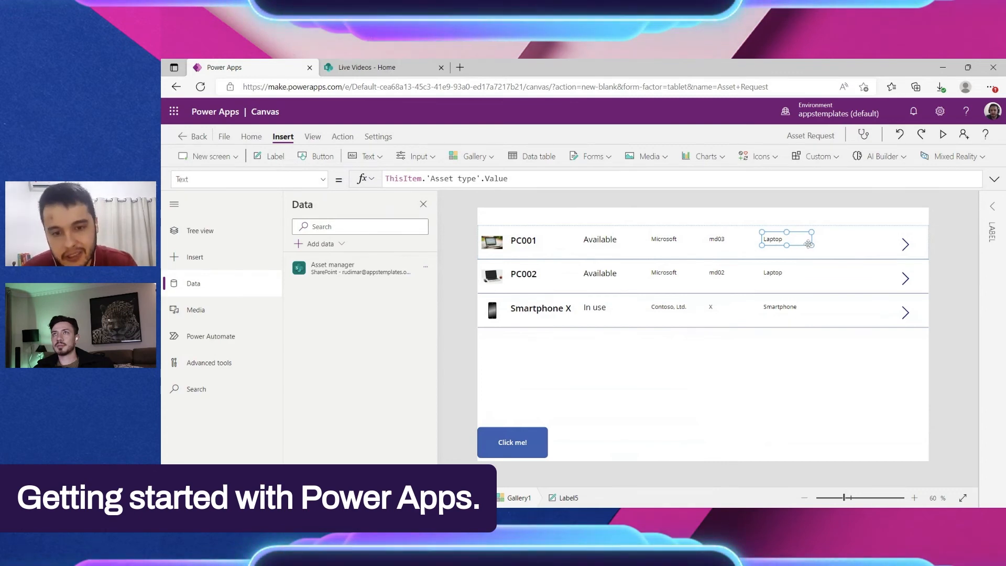
pyautogui.moveTo(810, 245); pyautogui.dragTo(842, 254)
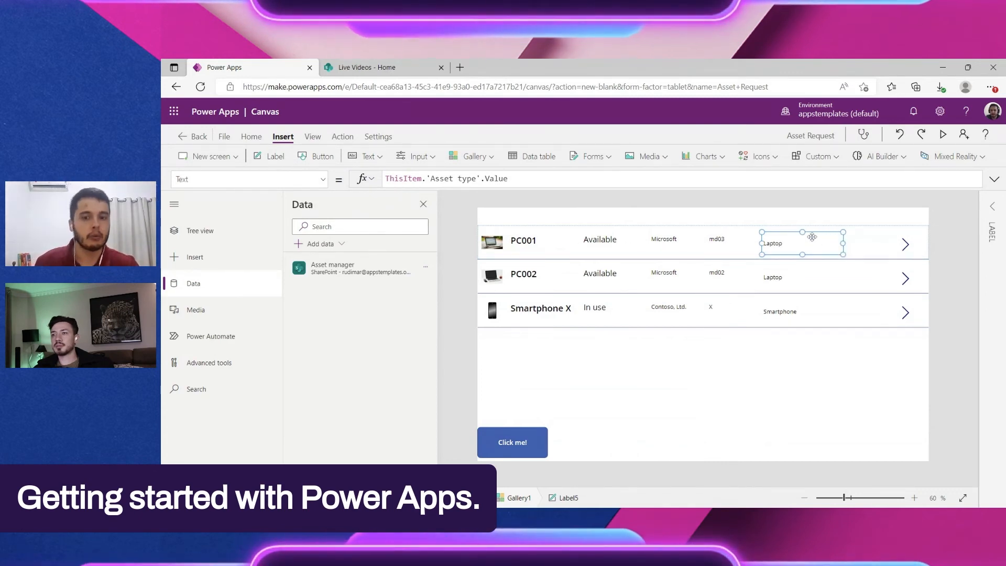
# Step: Change the text formula of the label beside the model label to ThisItem.'Condition notes'
pyautogui.click(991, 206)
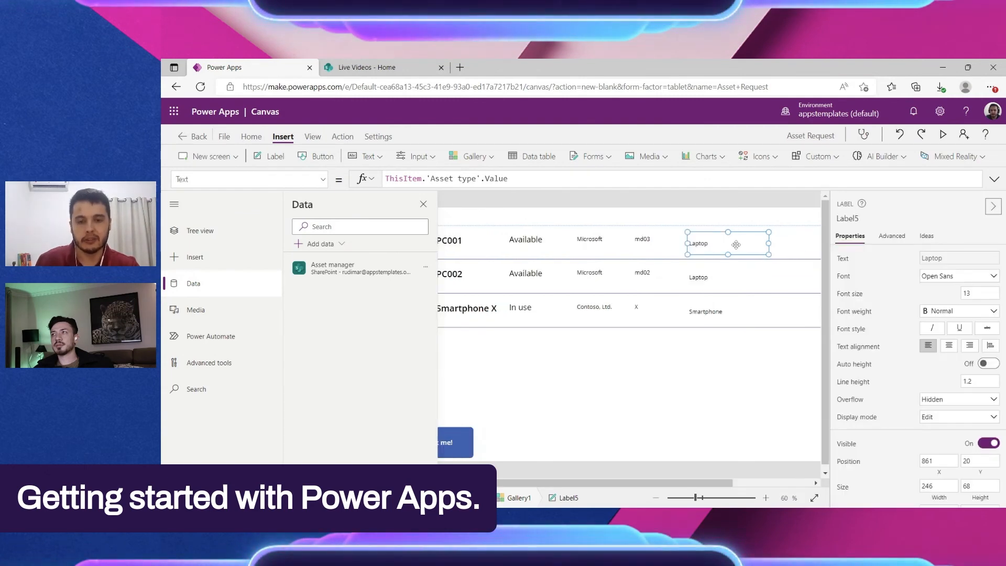
pyautogui.click(523, 179)
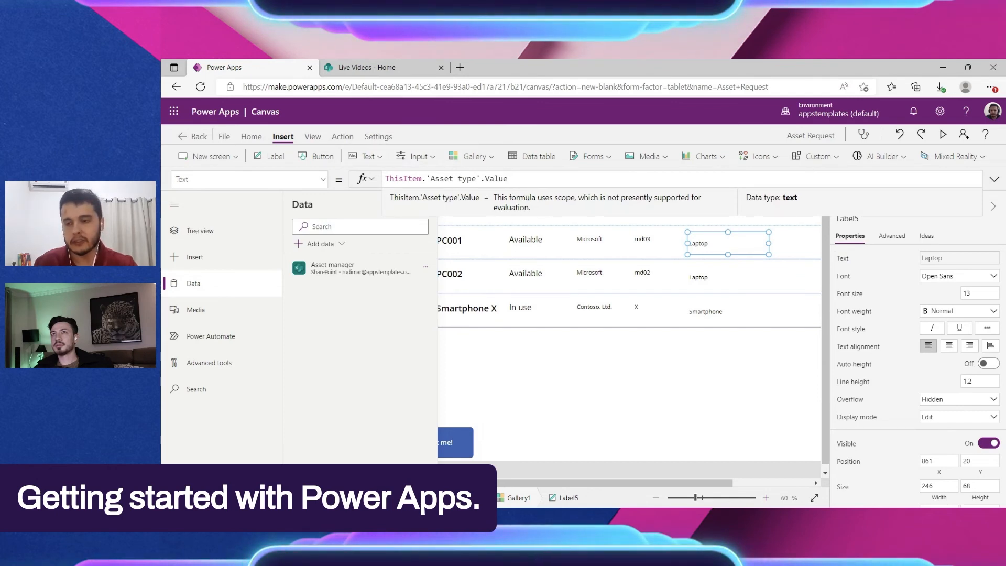
pyautogui.moveTo(427, 179); pyautogui.dragTo(509, 178)
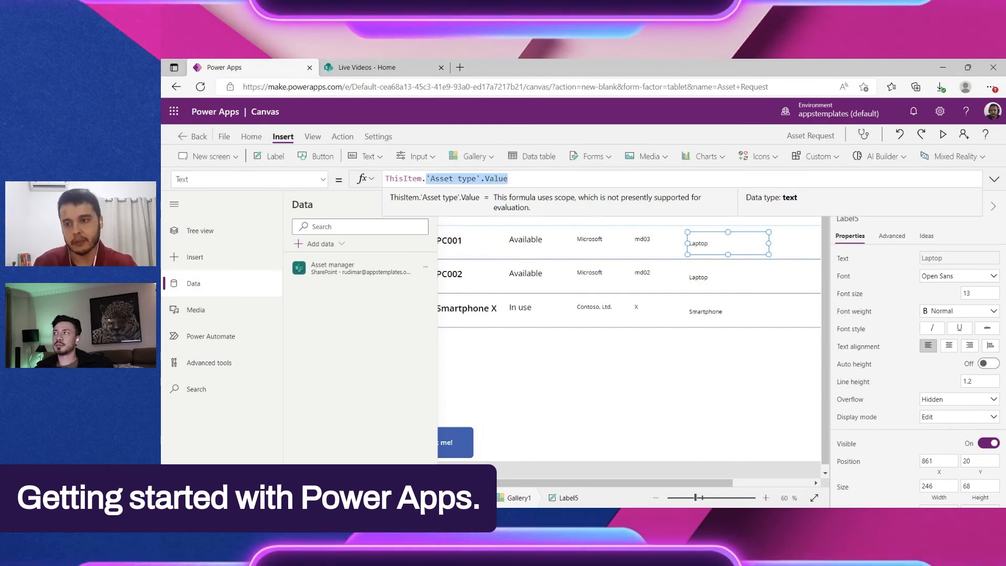
pyautogui.click(462, 179)
pyautogui.moveTo(422, 179); pyautogui.dragTo(508, 179)
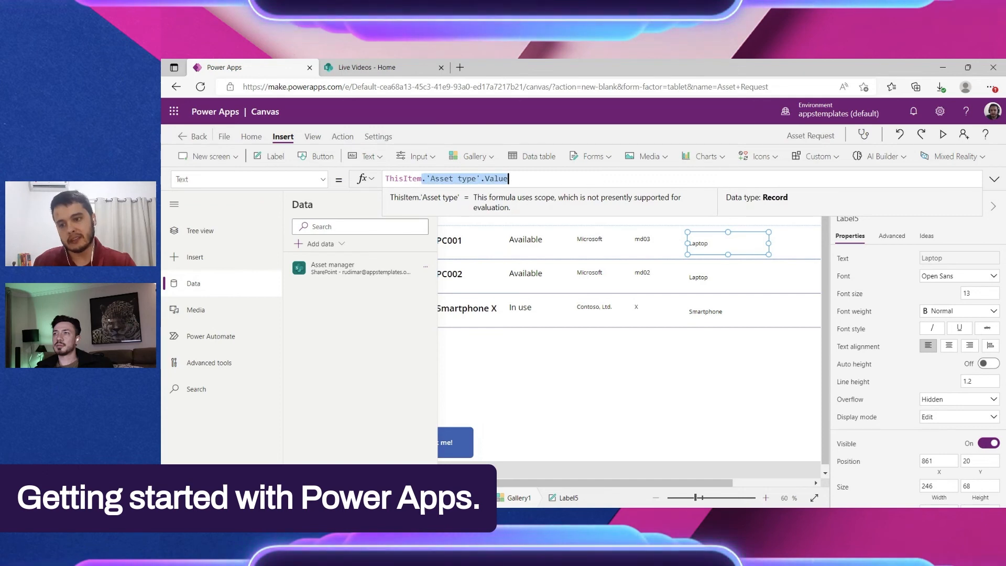
pyautogui.press('BackSpace')
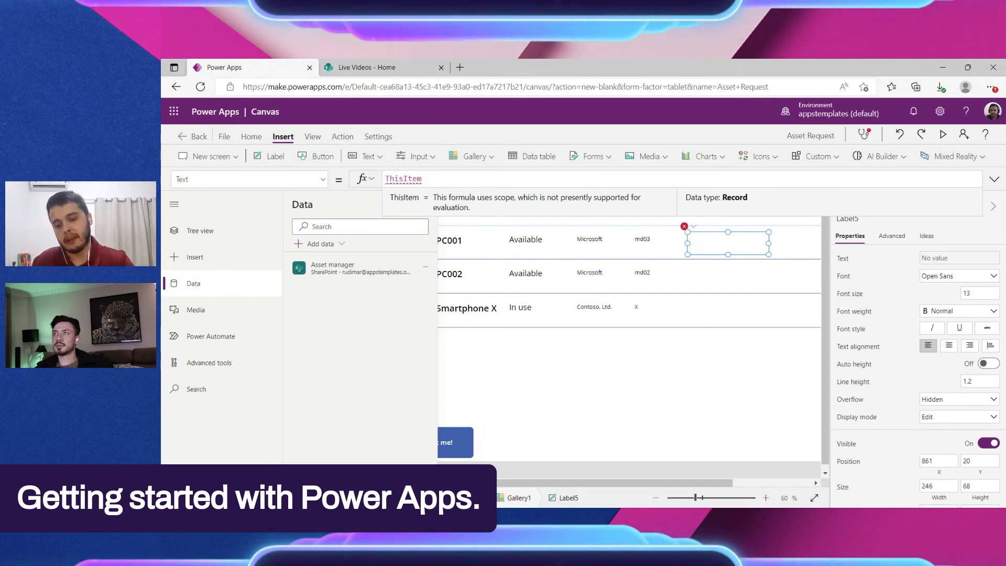
pyautogui.write('.')
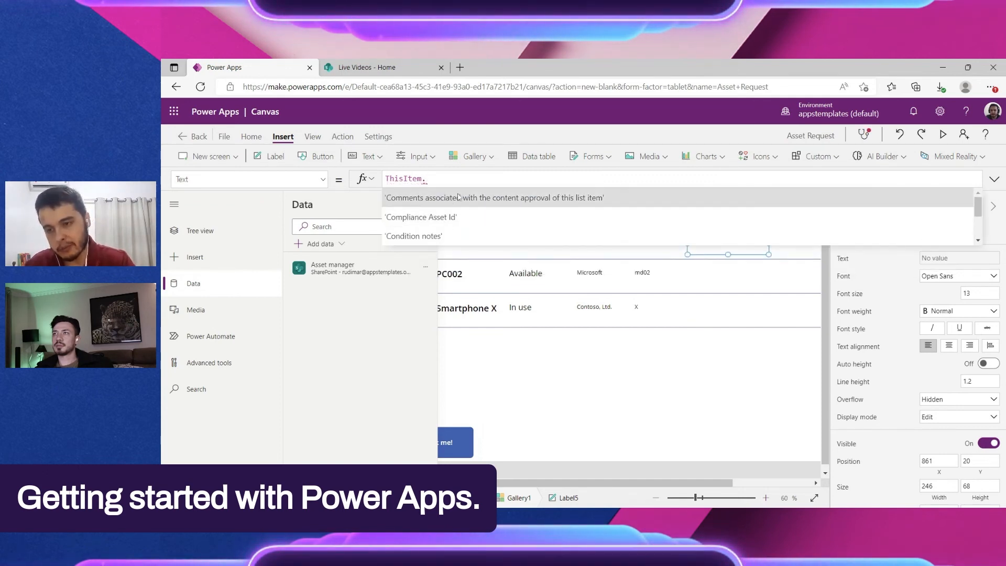
pyautogui.scroll(-3, 480, 225)
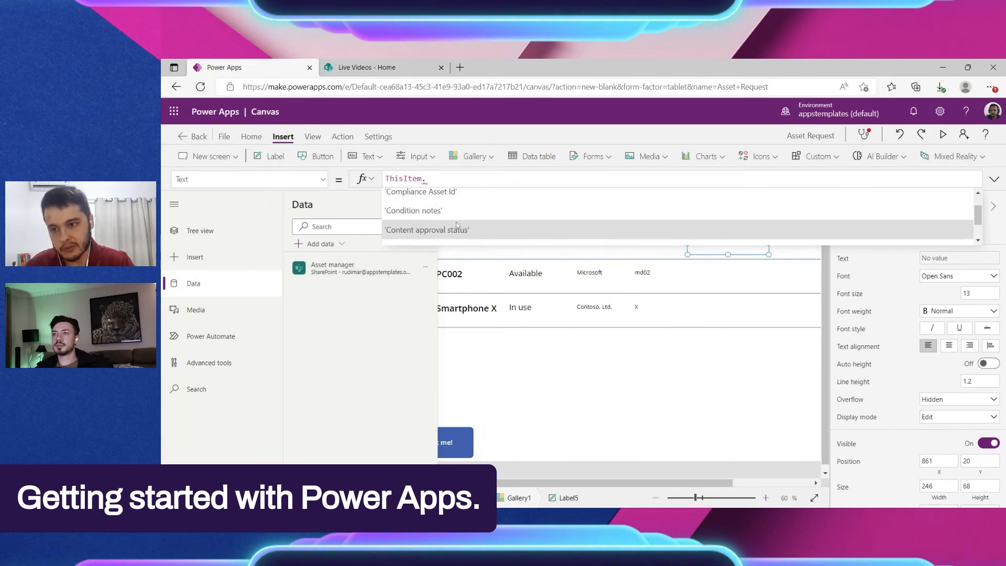
pyautogui.scroll(2, 474, 221)
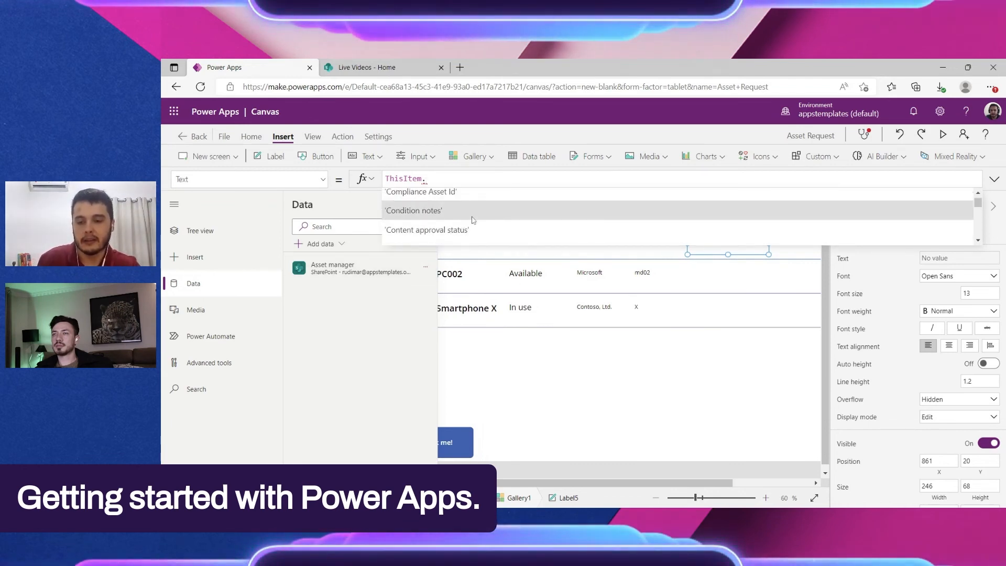
pyautogui.click(420, 213)
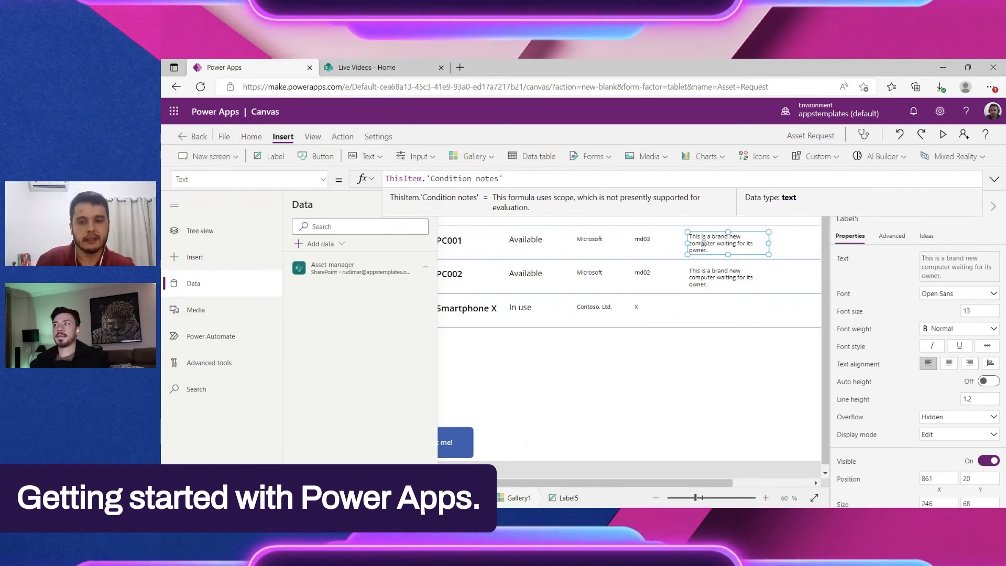
# Step: Move the condition notes label in the gallery's first item slightly left and up, to about X 846, Y 16
pyautogui.click(697, 346)
pyautogui.scroll(-2, 628, 287)
pyautogui.scroll(2, 626, 286)
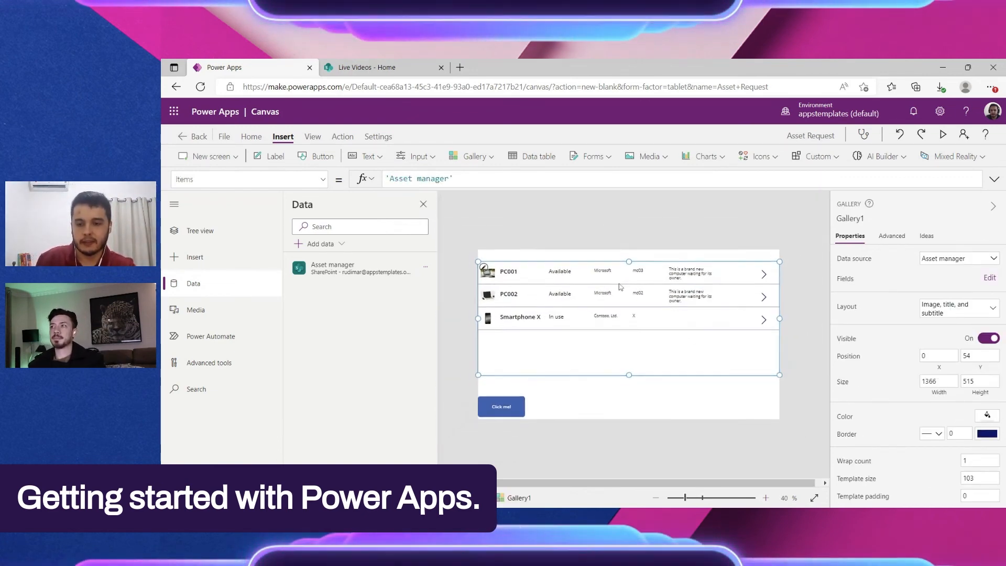
pyautogui.click(704, 246)
pyautogui.moveTo(704, 246); pyautogui.dragTo(699, 245)
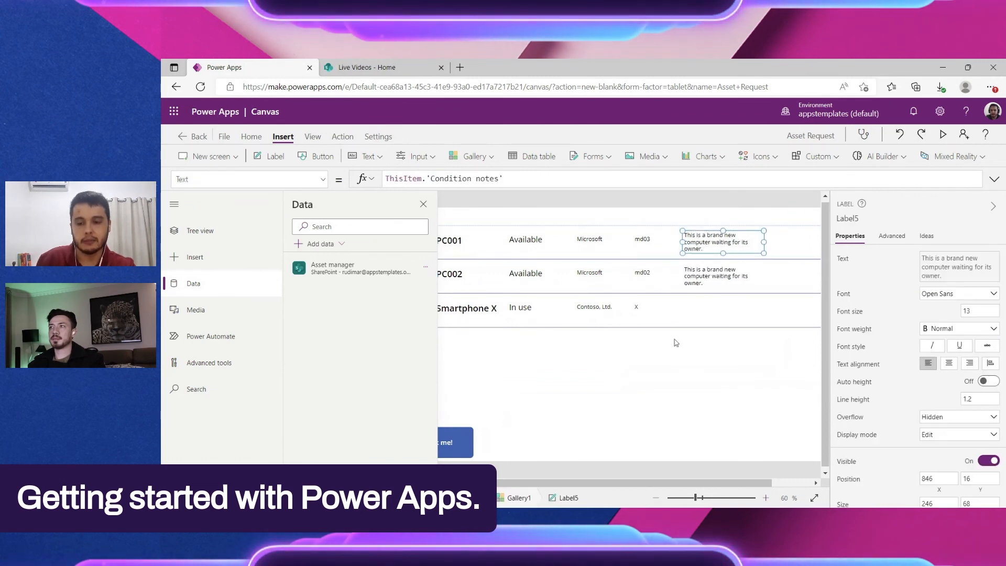
pyautogui.scroll(-4, 674, 341)
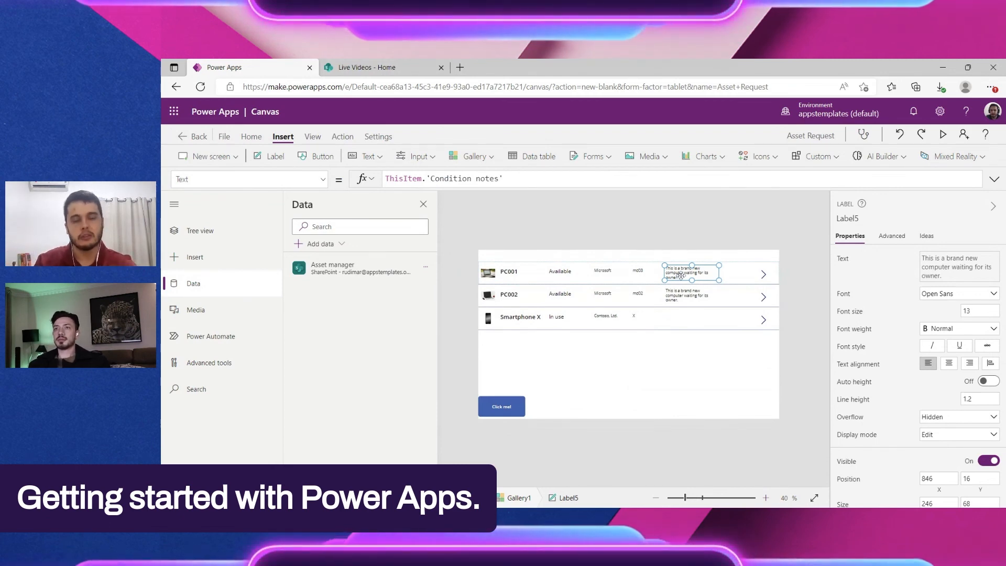
pyautogui.click(679, 322)
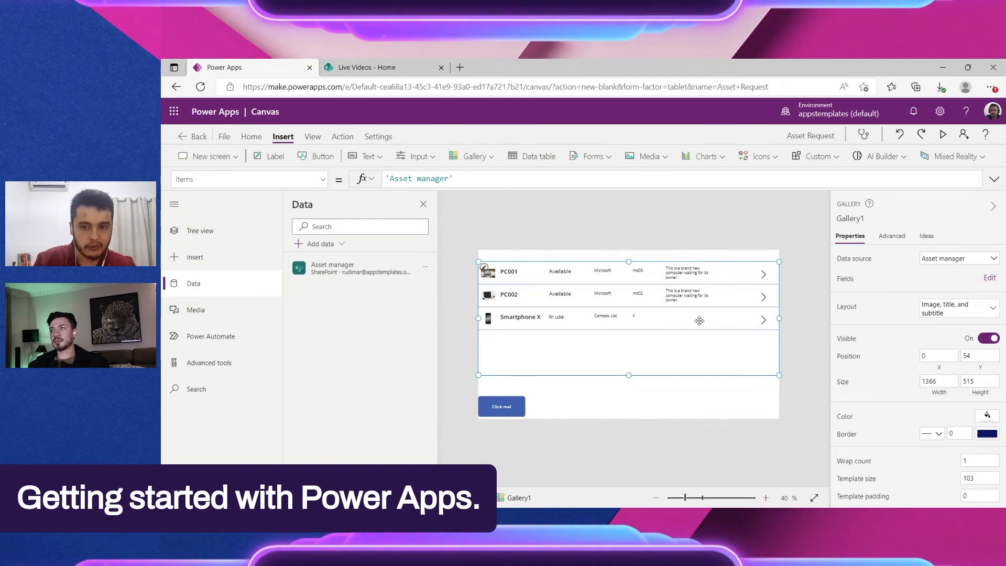
pyautogui.click(804, 286)
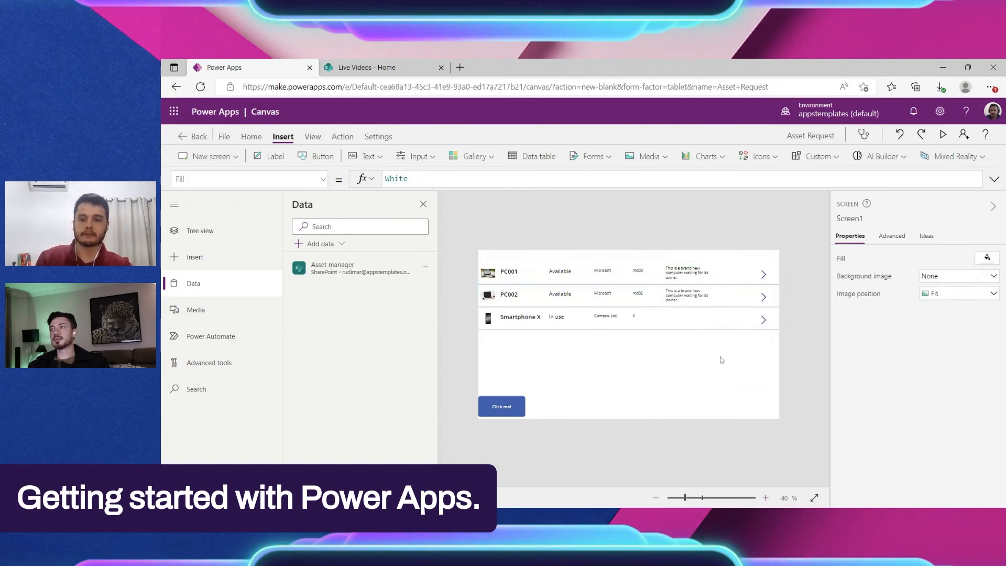
# Step: Move the gallery up to the upper edge of the app canvas, at X 0, Y 0
pyautogui.click(719, 356)
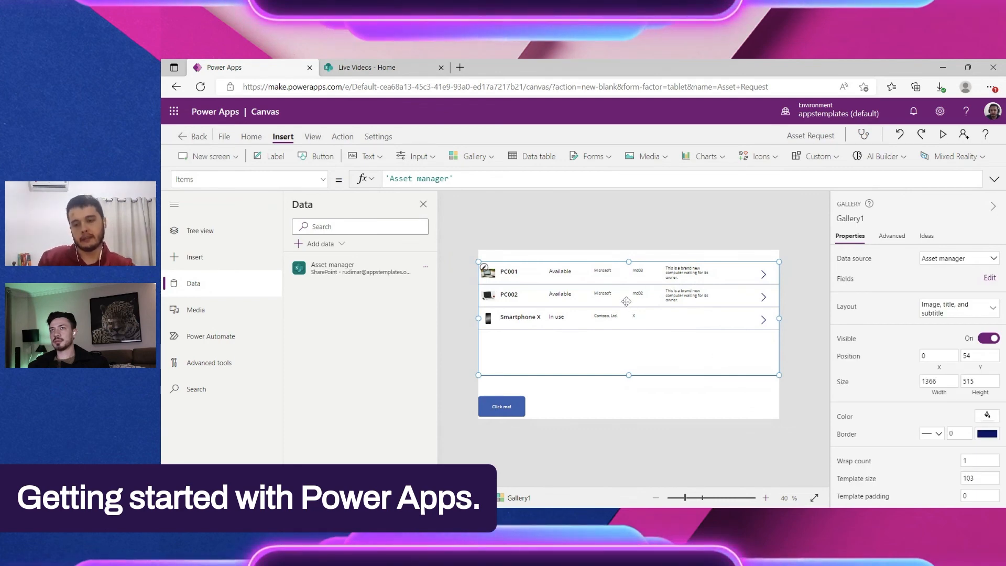
pyautogui.scroll(2, 627, 301)
pyautogui.scroll(-2, 632, 302)
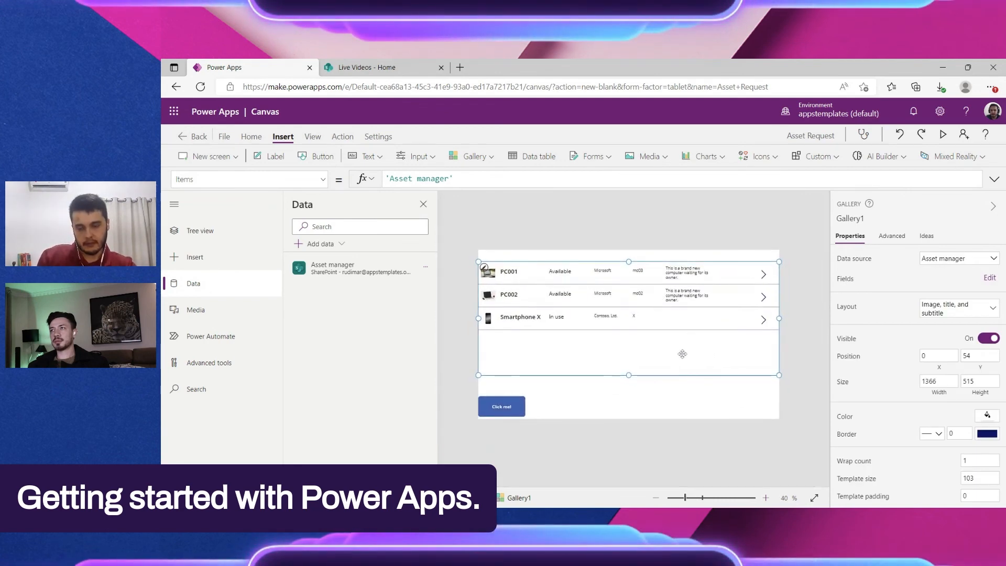
pyautogui.moveTo(683, 347); pyautogui.dragTo(682, 333)
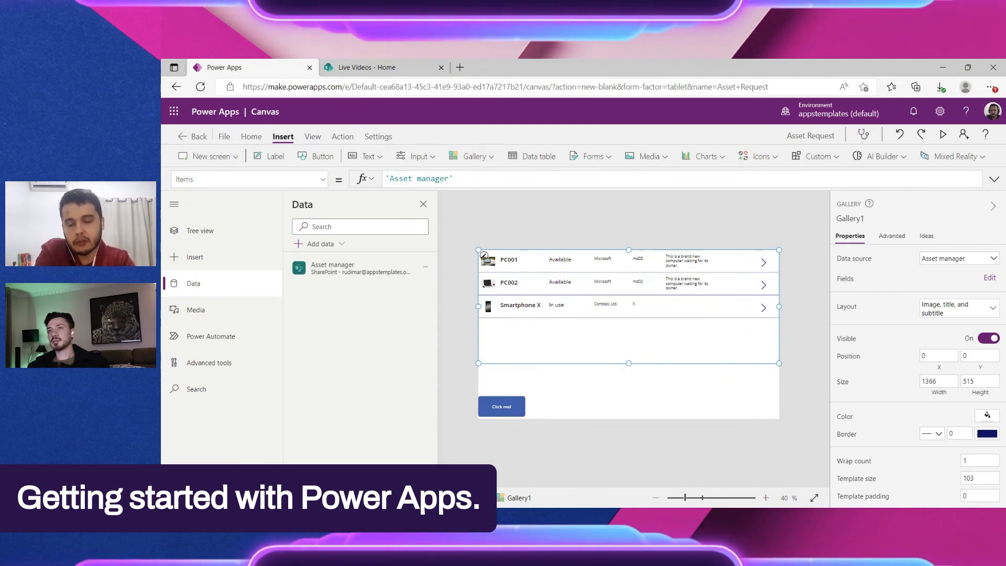
# Step: Switch to the Live Videos SharePoint site and open its Asset manager list
pyautogui.click(408, 71)
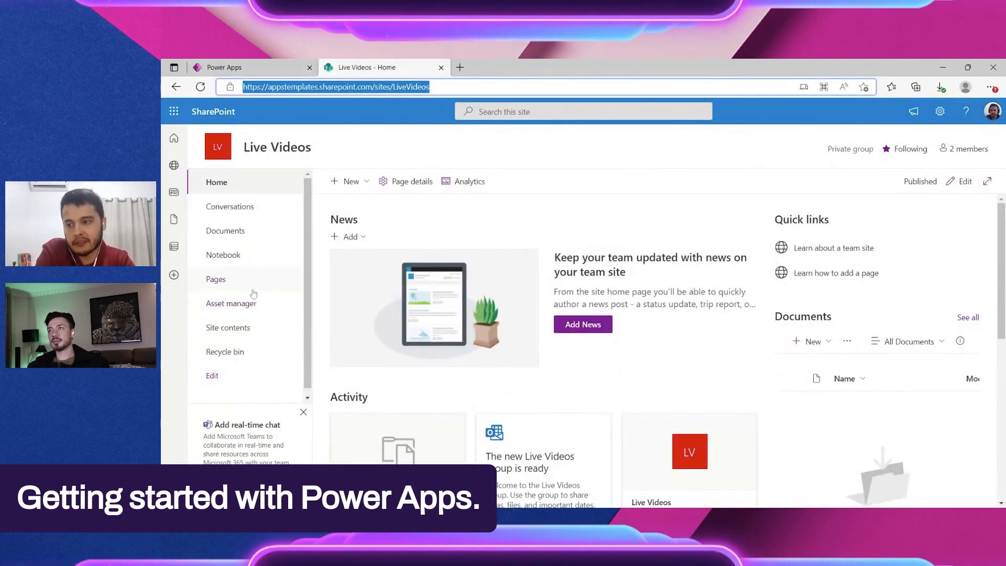
pyautogui.click(245, 306)
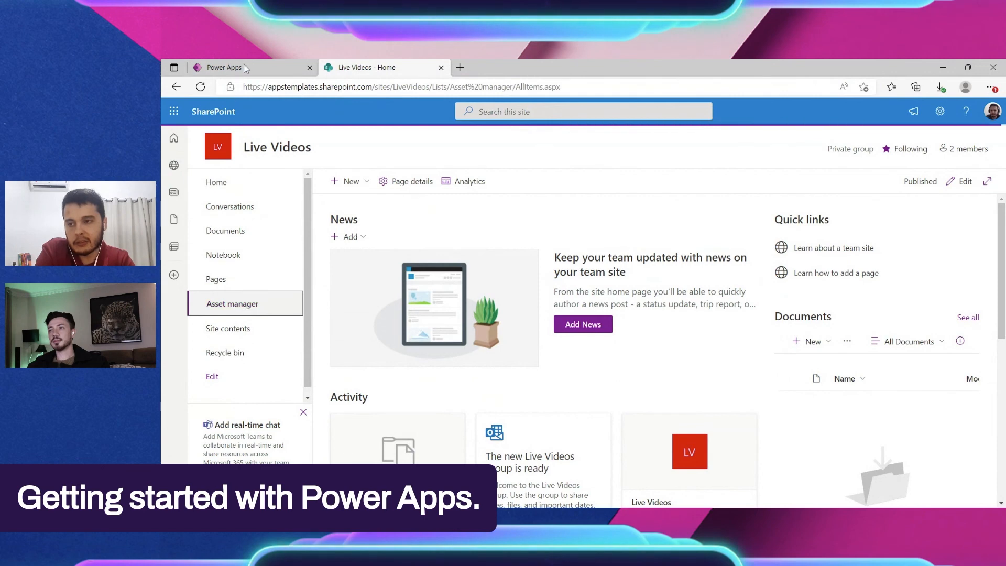
# Step: Return to Power Apps and extend the gallery downward to a height of about 605
pyautogui.click(244, 66)
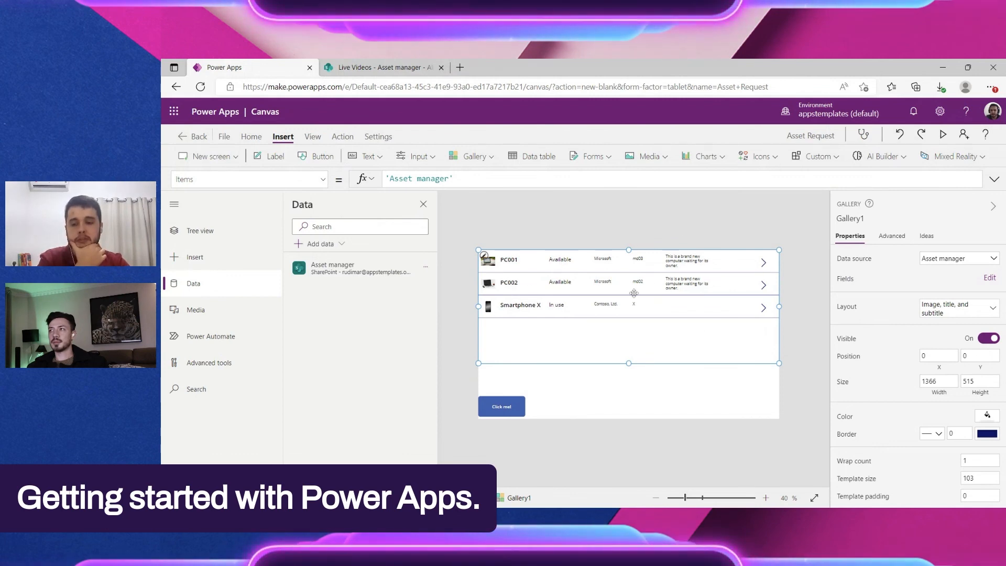
pyautogui.moveTo(628, 363); pyautogui.dragTo(629, 382)
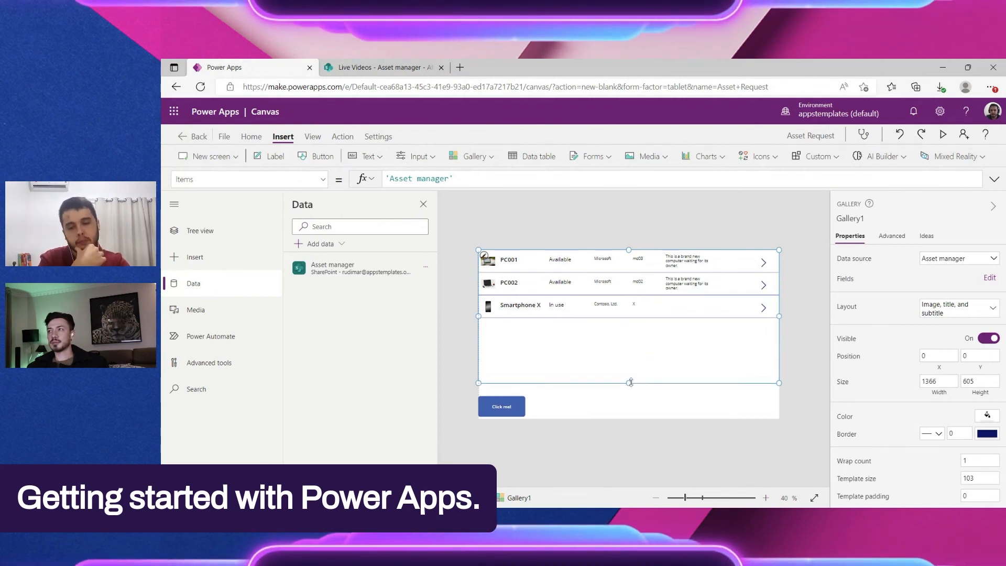